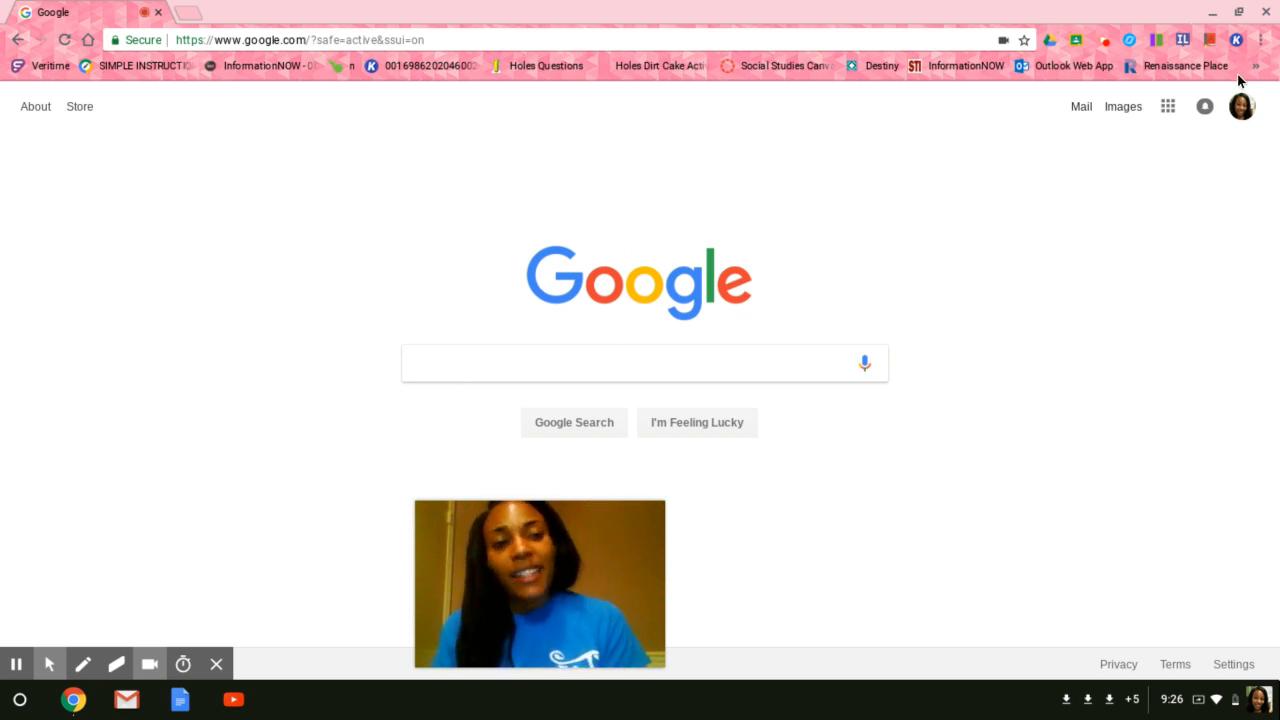
Open Google Sites from the apps launcher, switch to New Google Sites, and create a new blank site.
left_click(1167, 110)
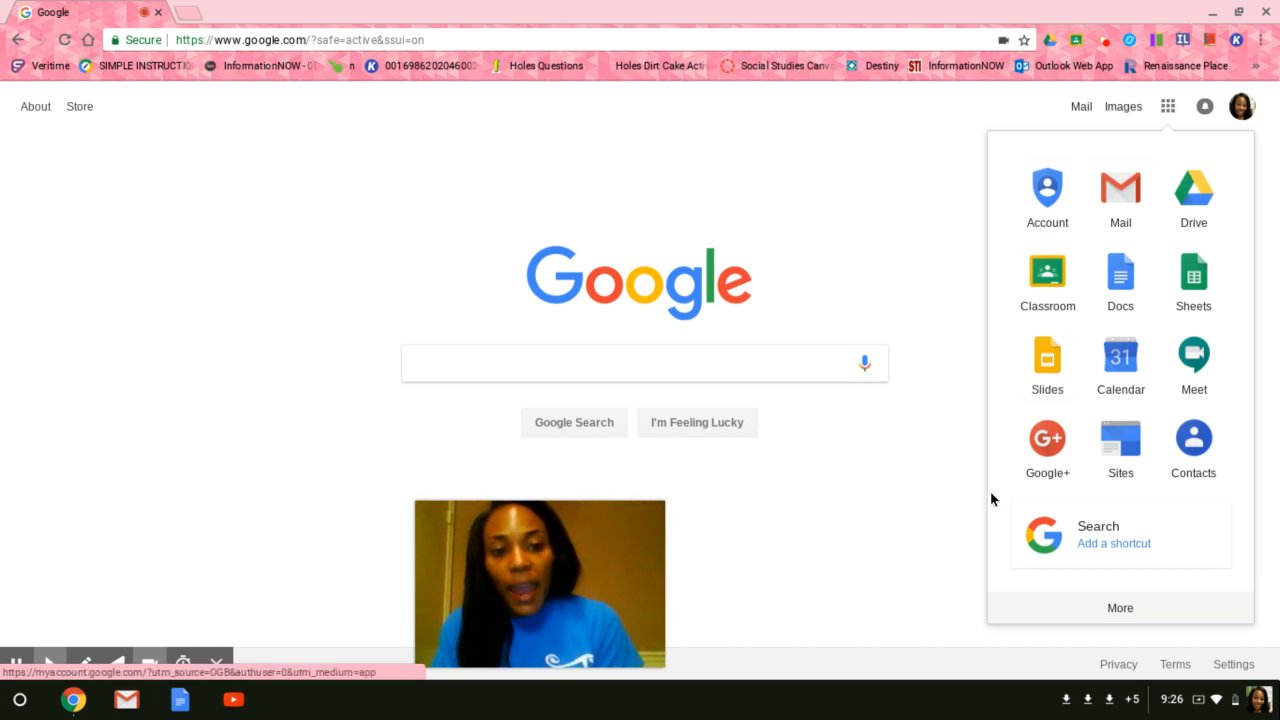
left_click(1120, 455)
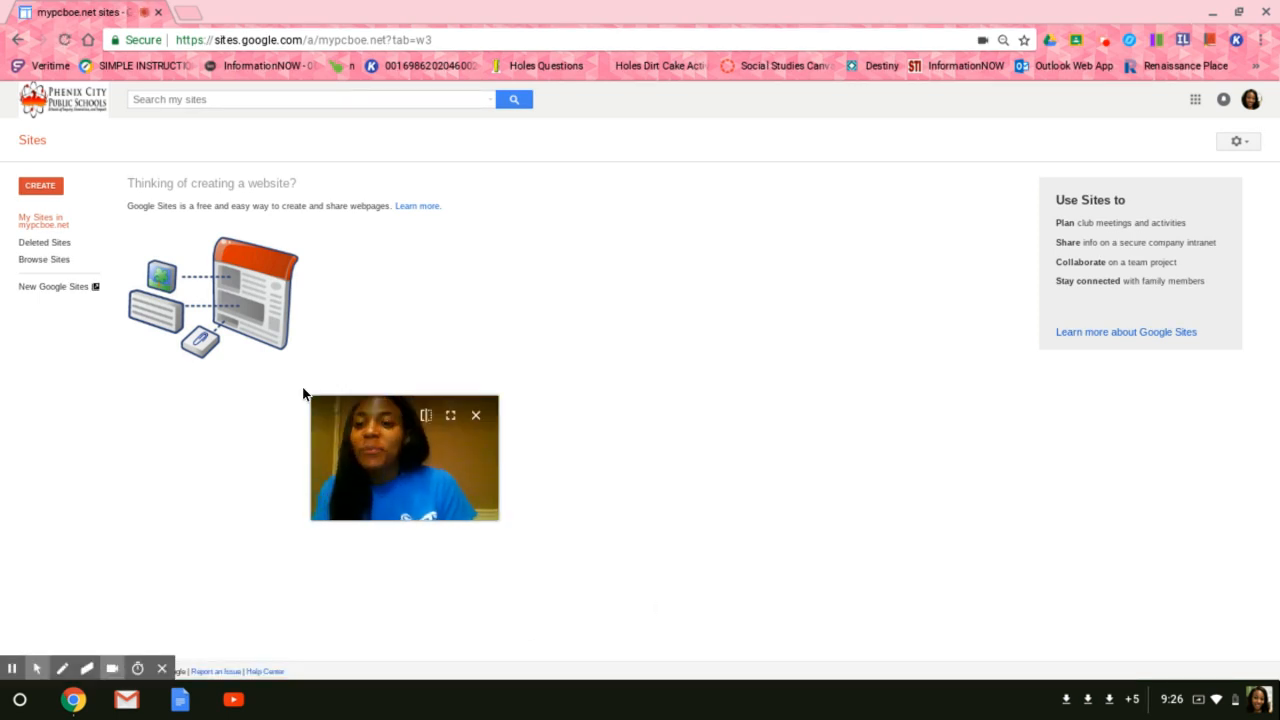
left_click(48, 288)
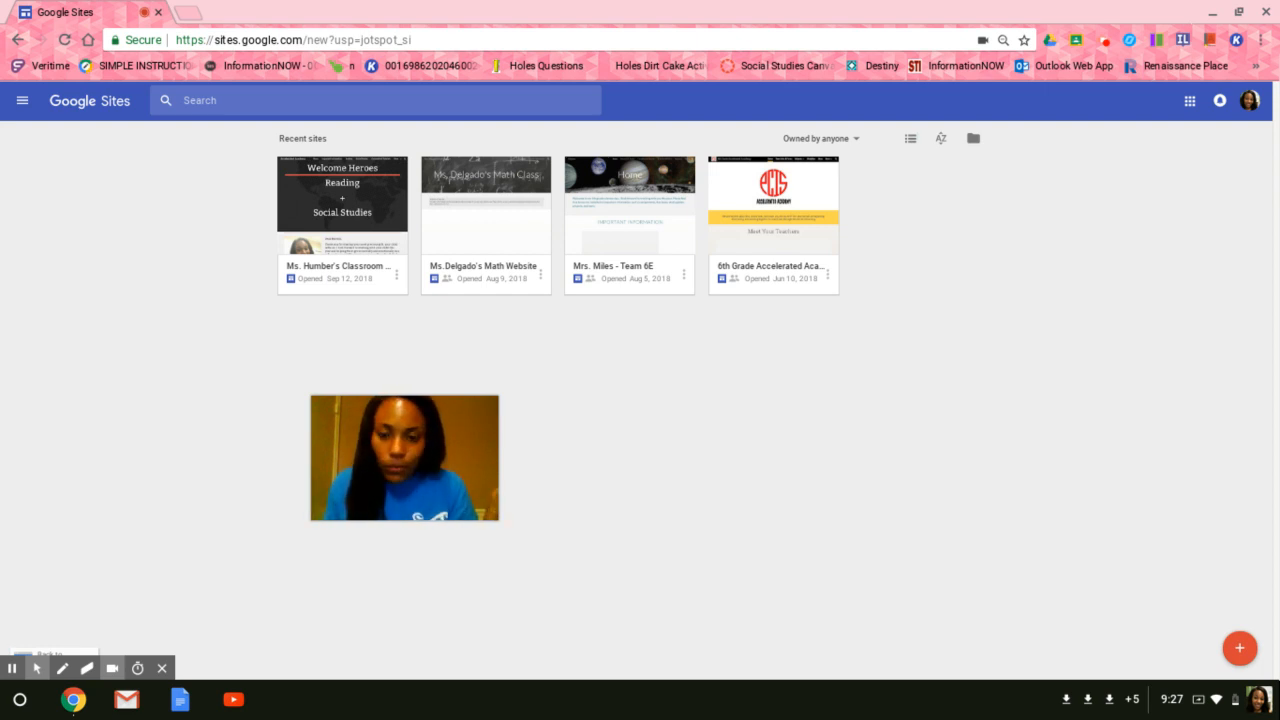
left_click(1232, 654)
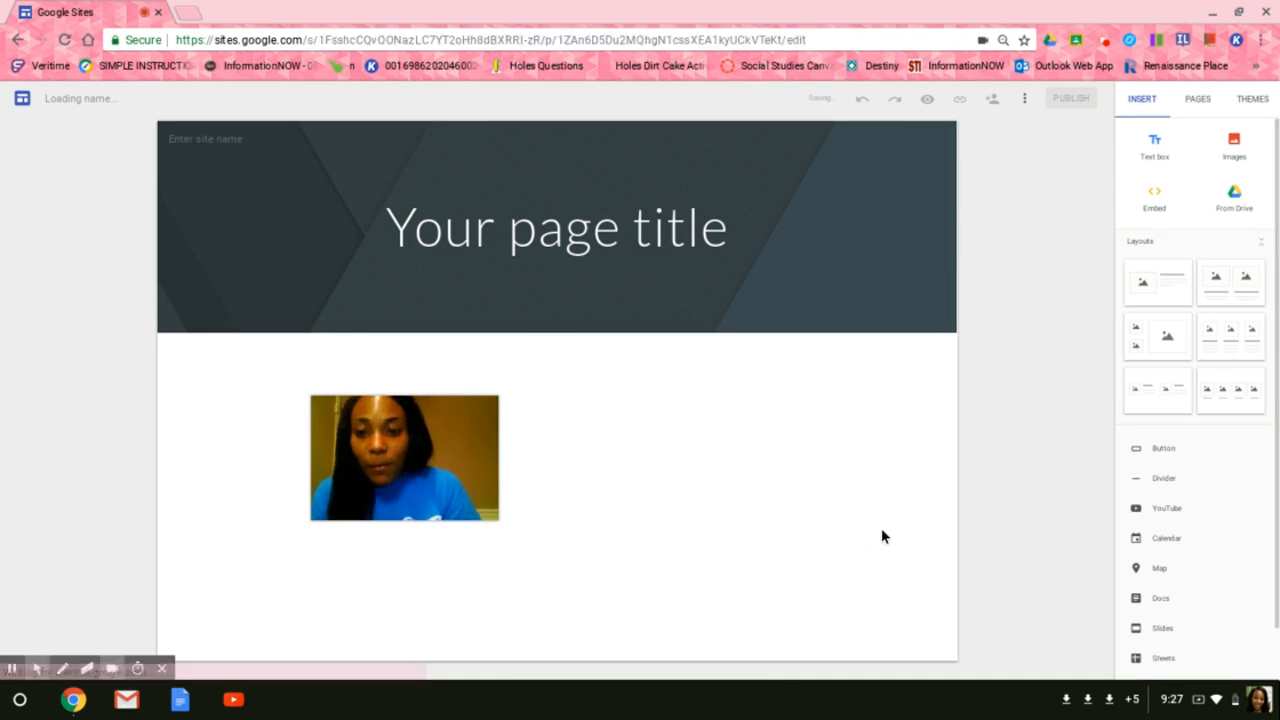
Replace the header's page title with "Your name, Practice Website".
left_click_drag(383, 453, 252, 523)
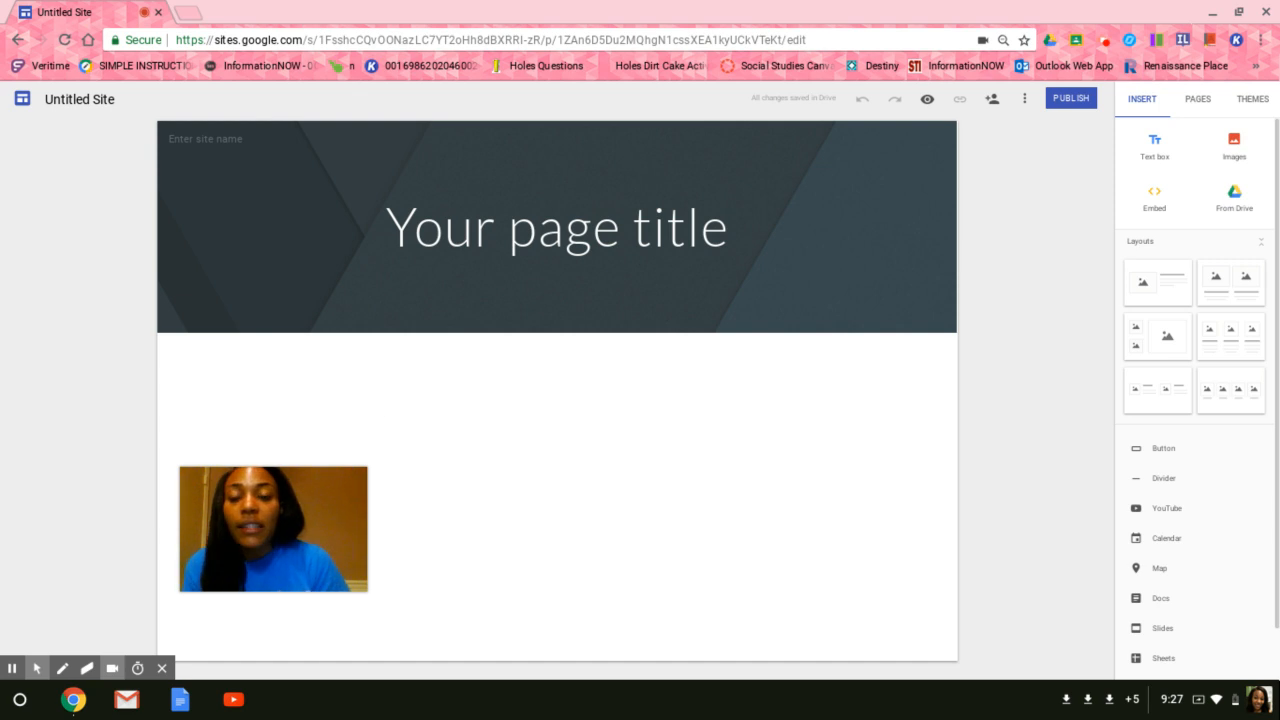
left_click(566, 236)
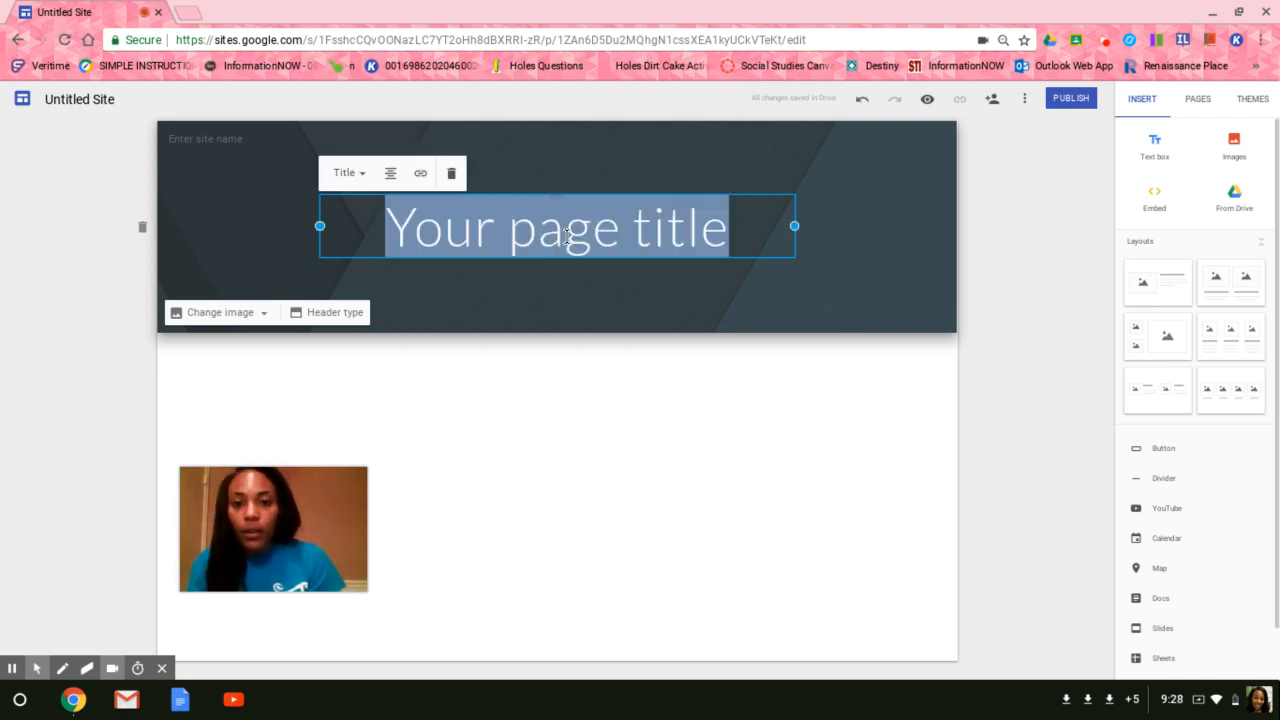
key("BackSpace")
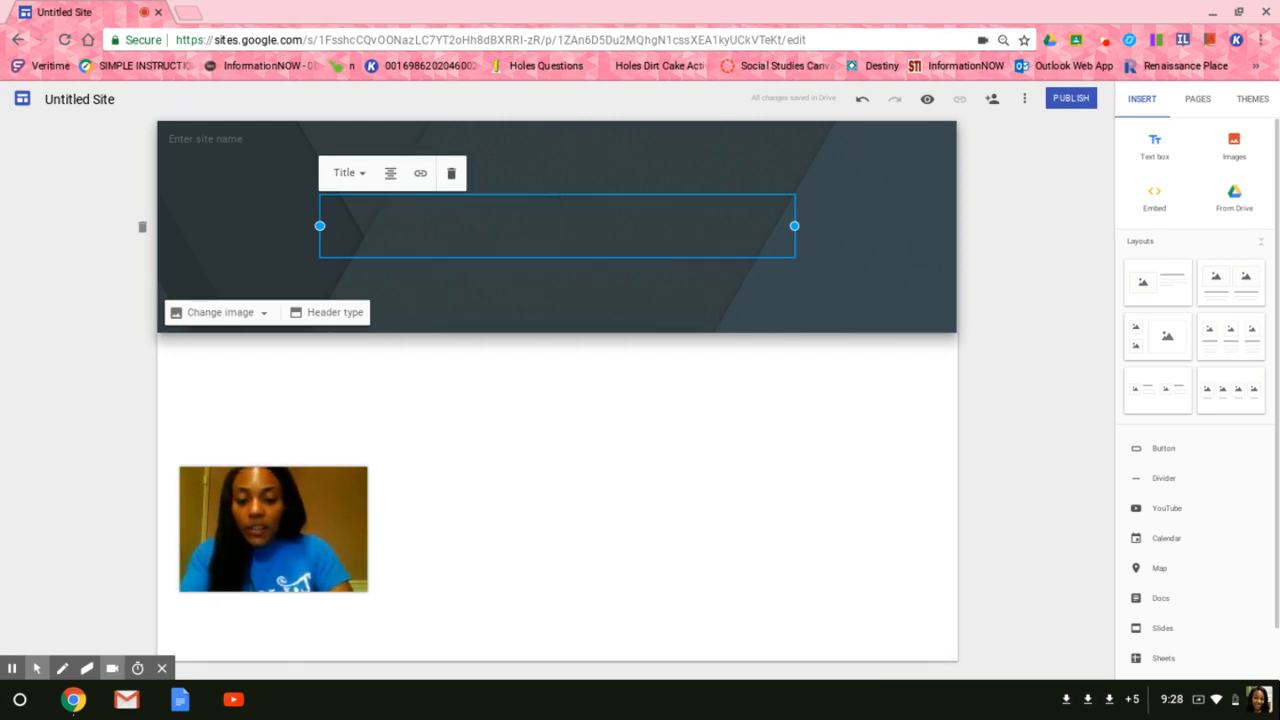
type("Your")
key("BackSpace")
key("BackSpace")
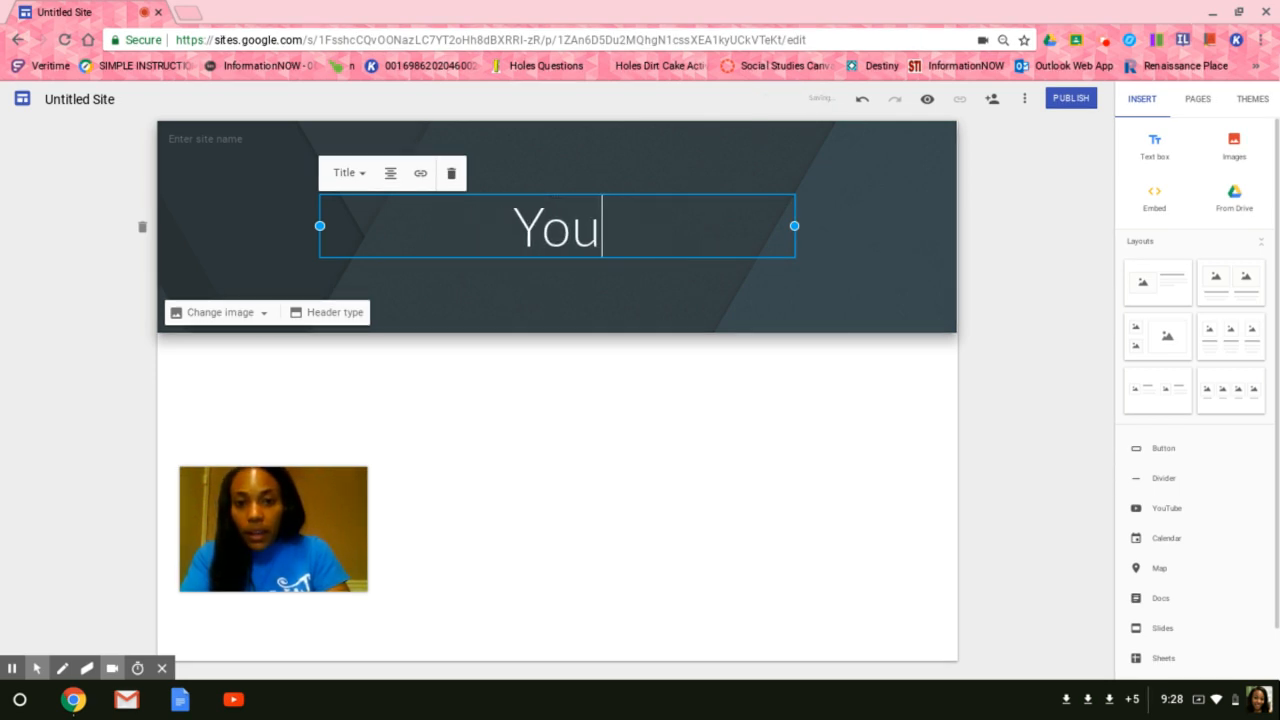
type("r na")
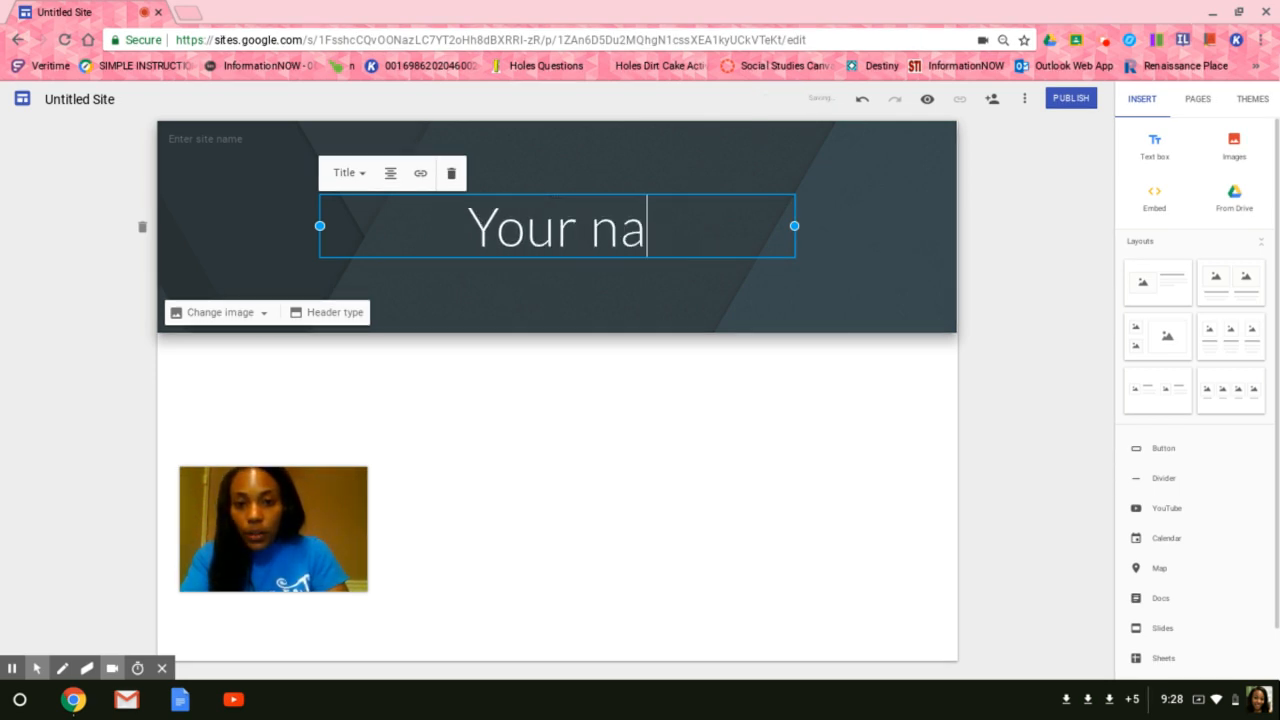
type("me, ")
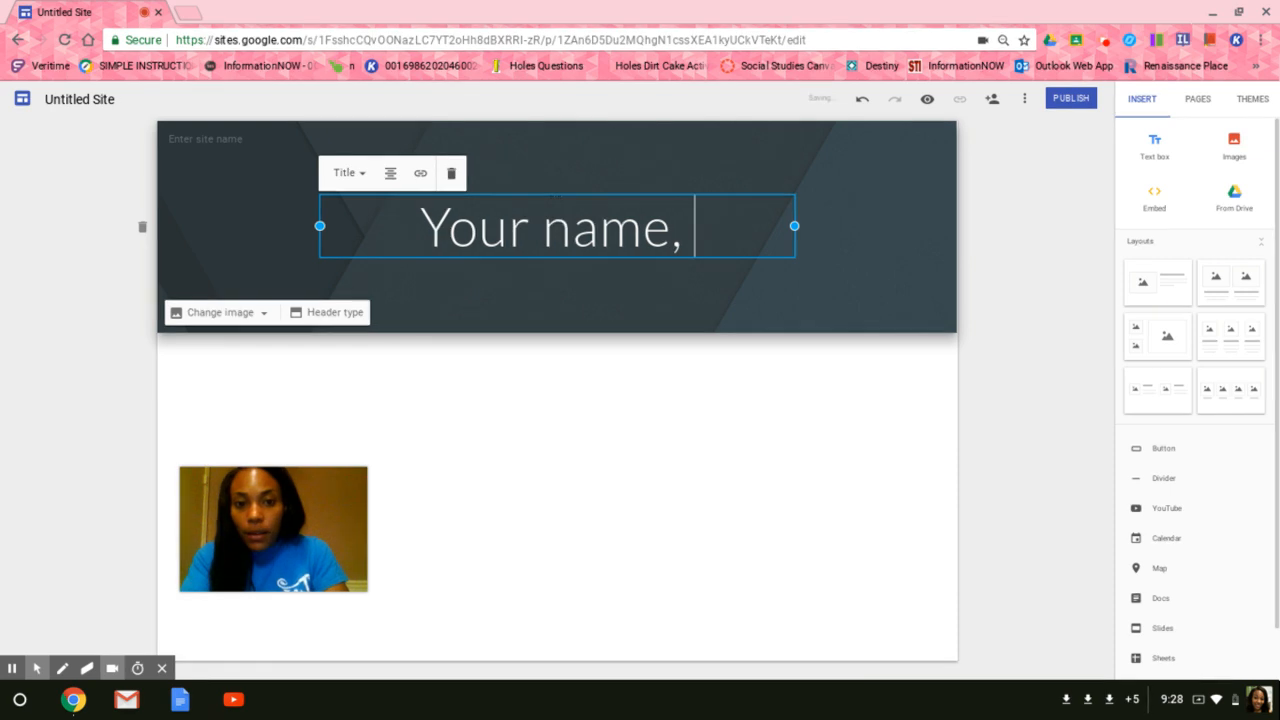
type("Practic")
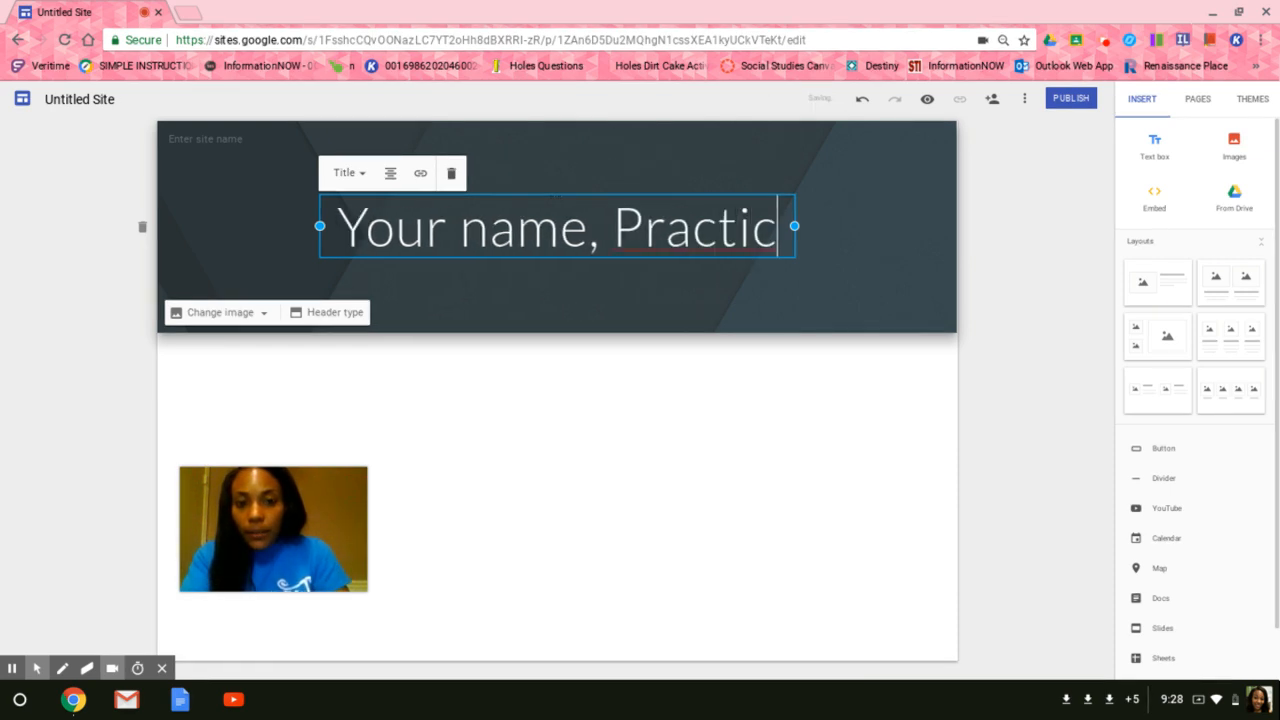
type("e Website")
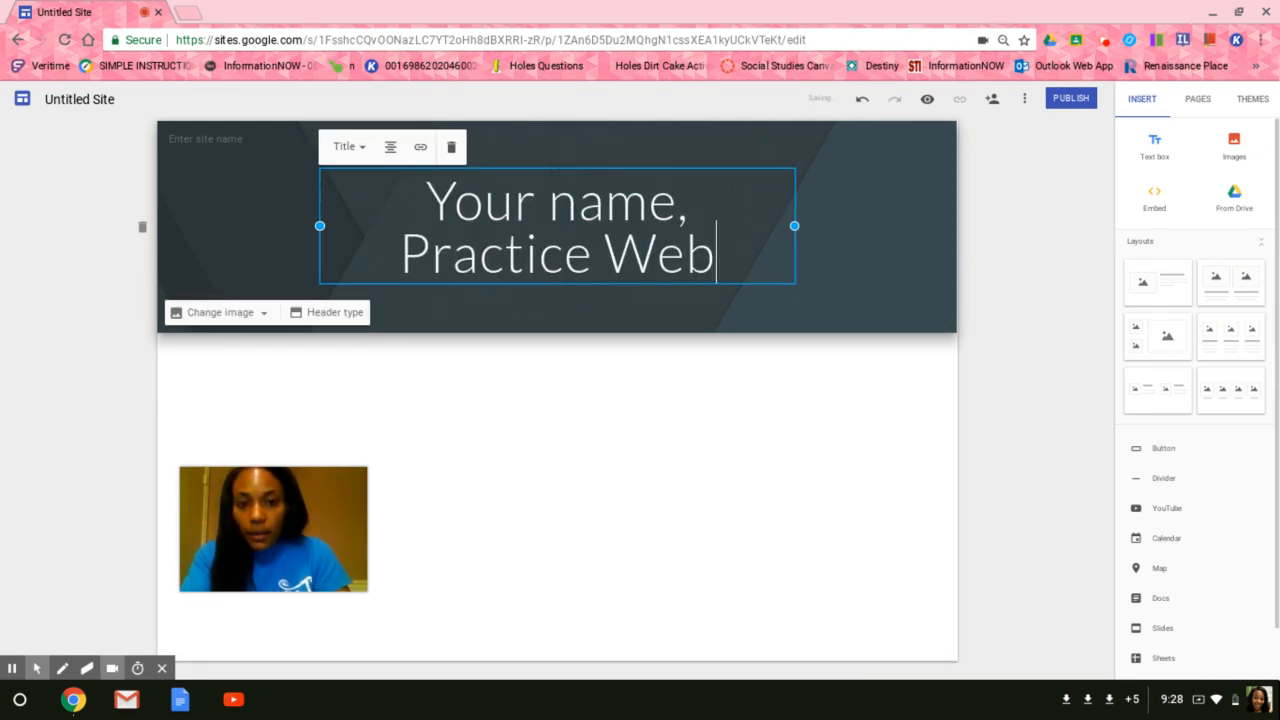
left_click(568, 339)
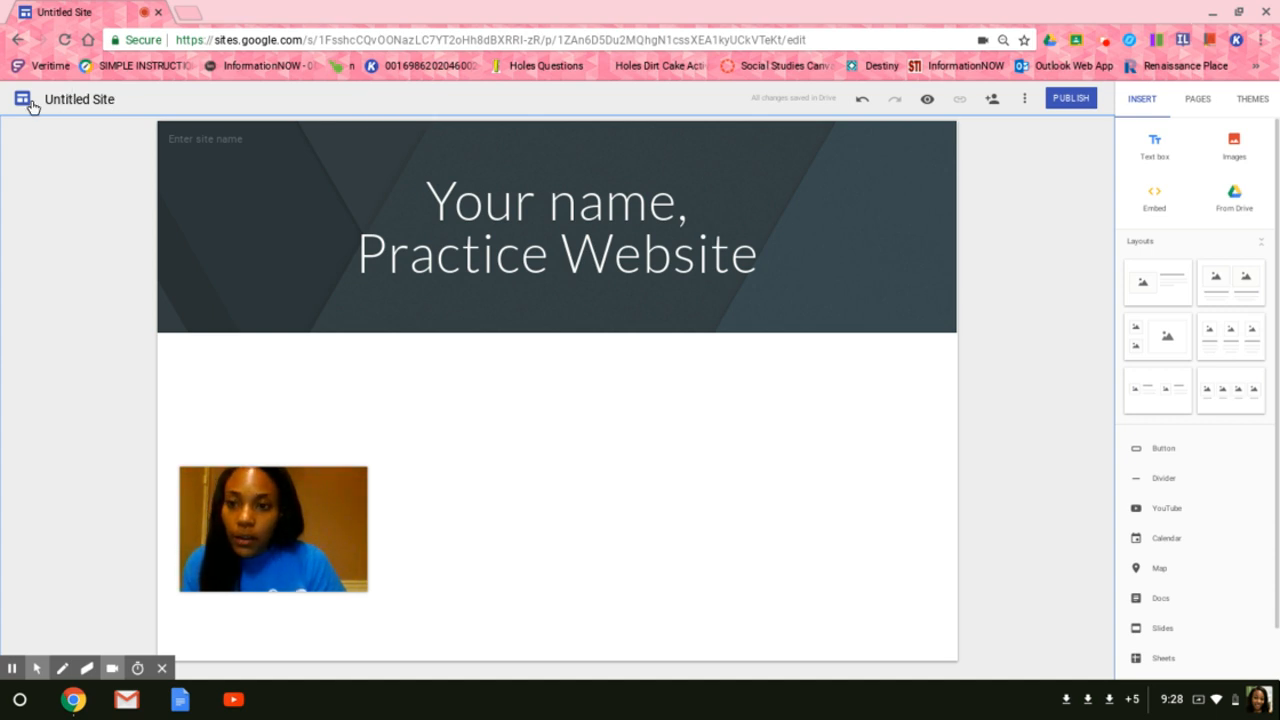
Name the site "Practice Website".
left_click(100, 97)
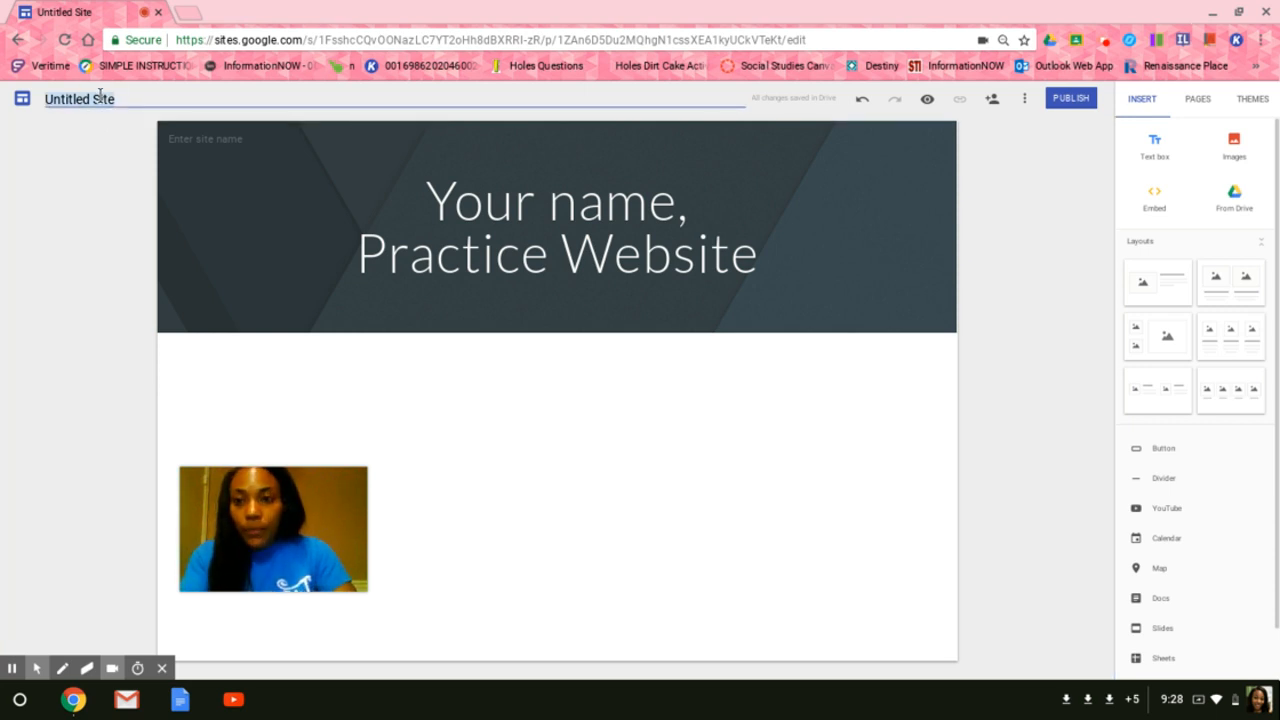
type("Practice W")
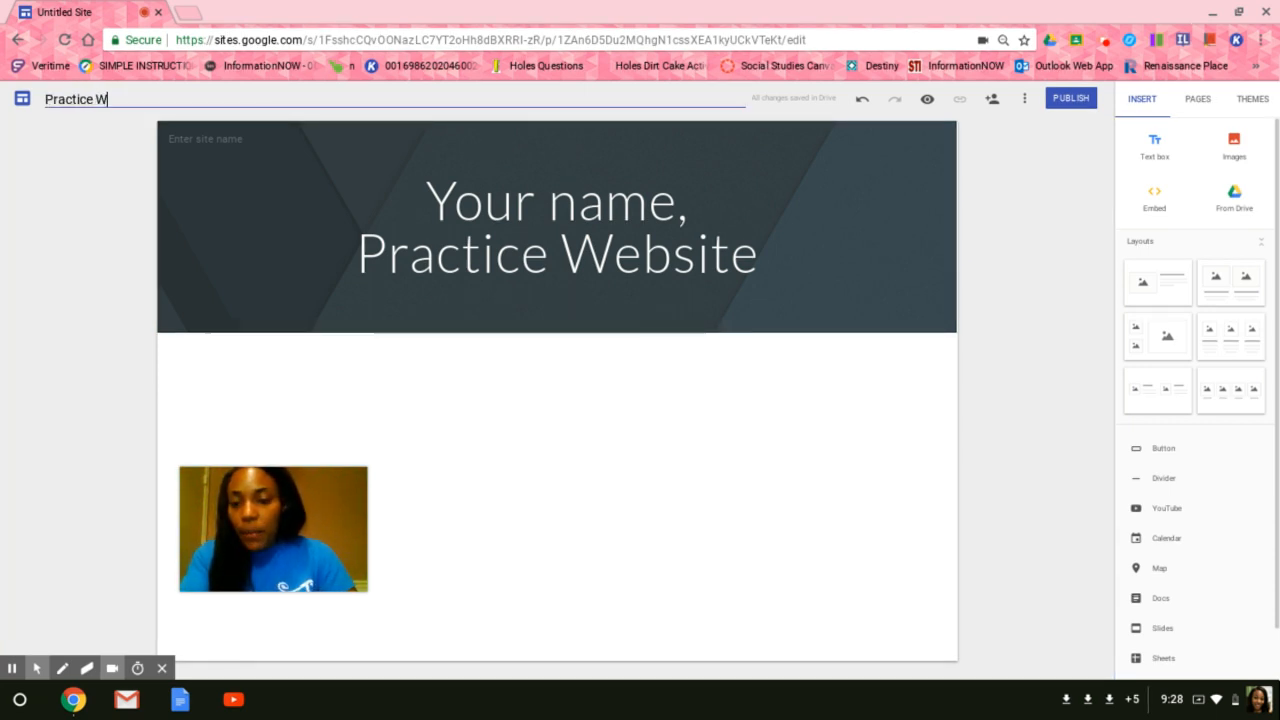
type("ebsite")
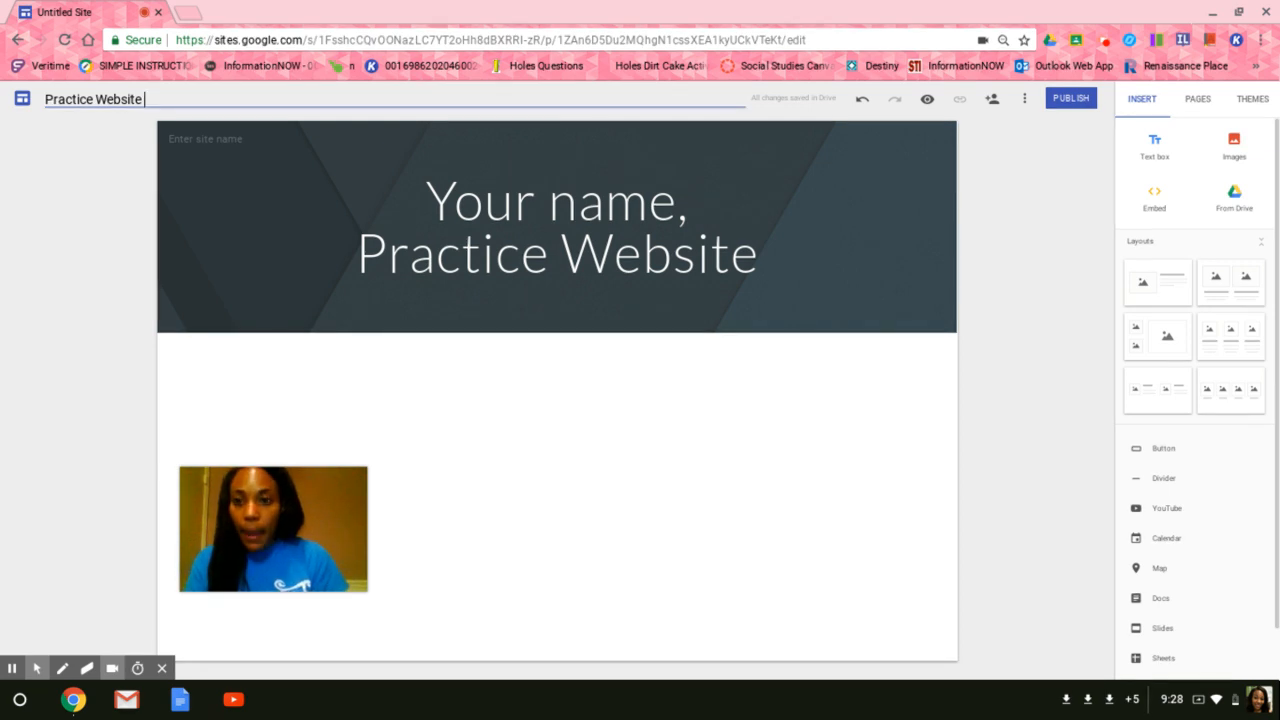
left_click(328, 224)
left_click(440, 377)
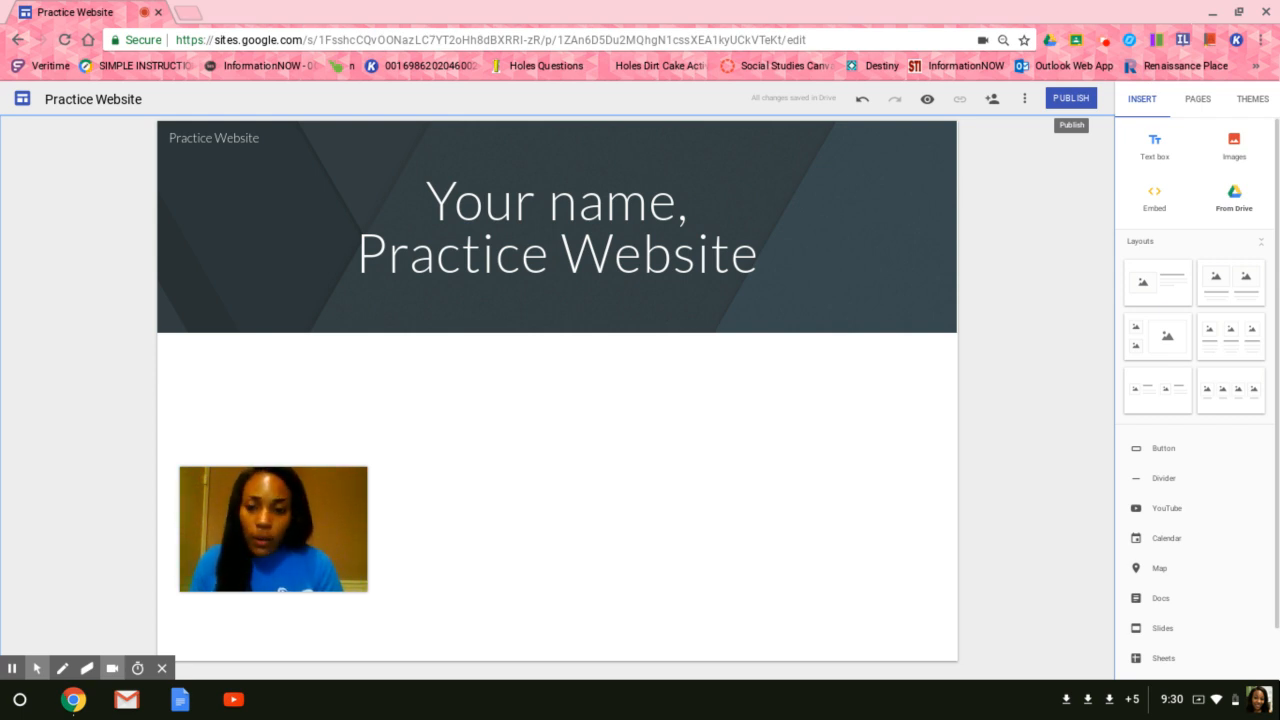
Insert a text box below the header, set its style to Title, and enter "Practice Website".
left_click(1155, 148)
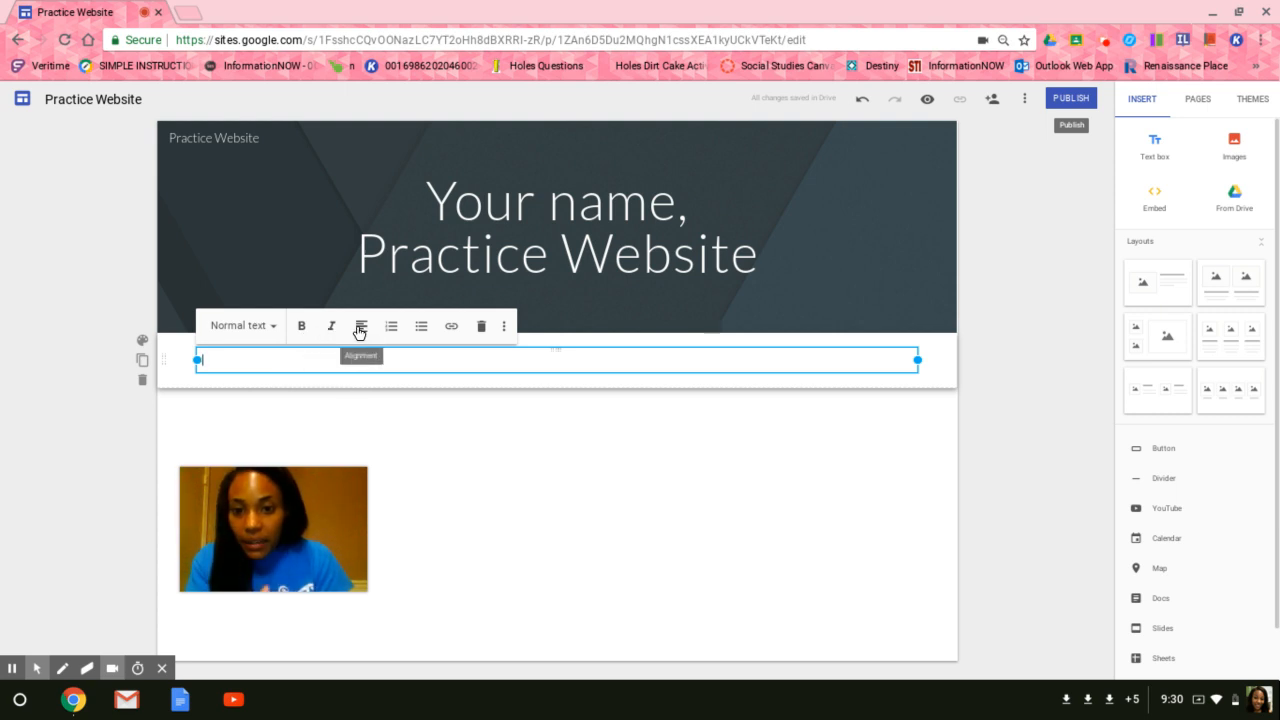
left_click(272, 332)
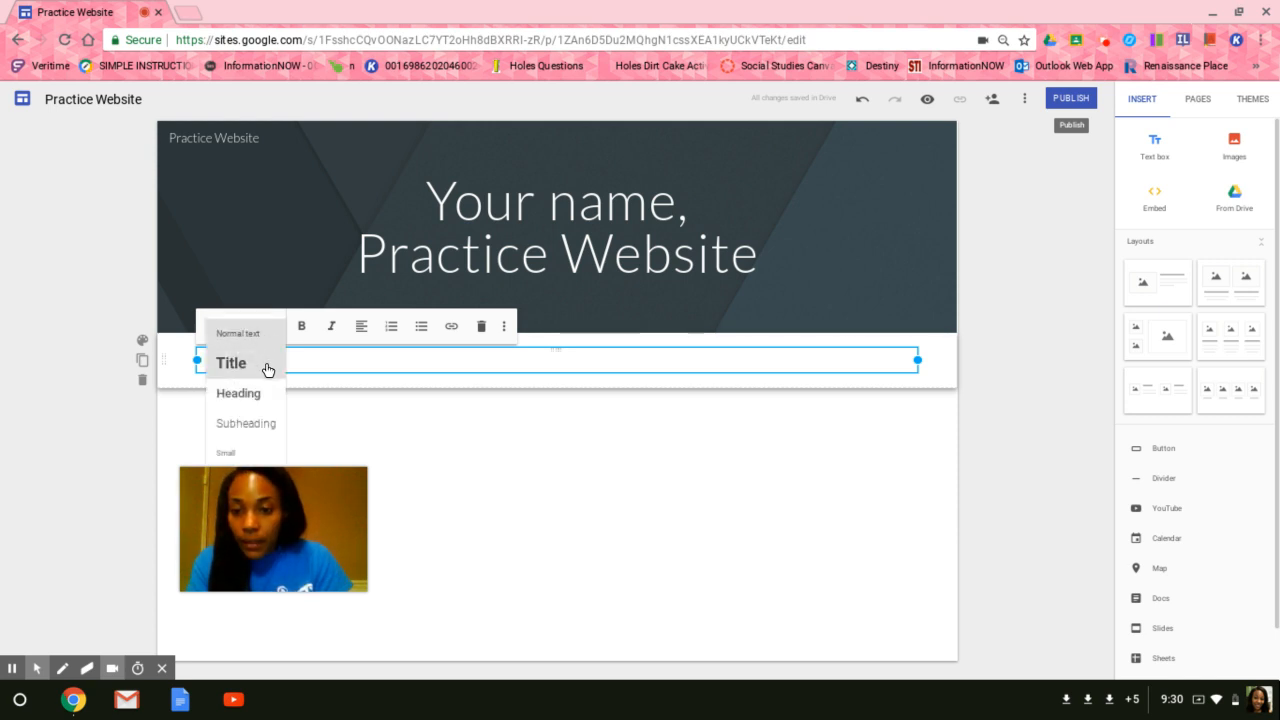
left_click(231, 363)
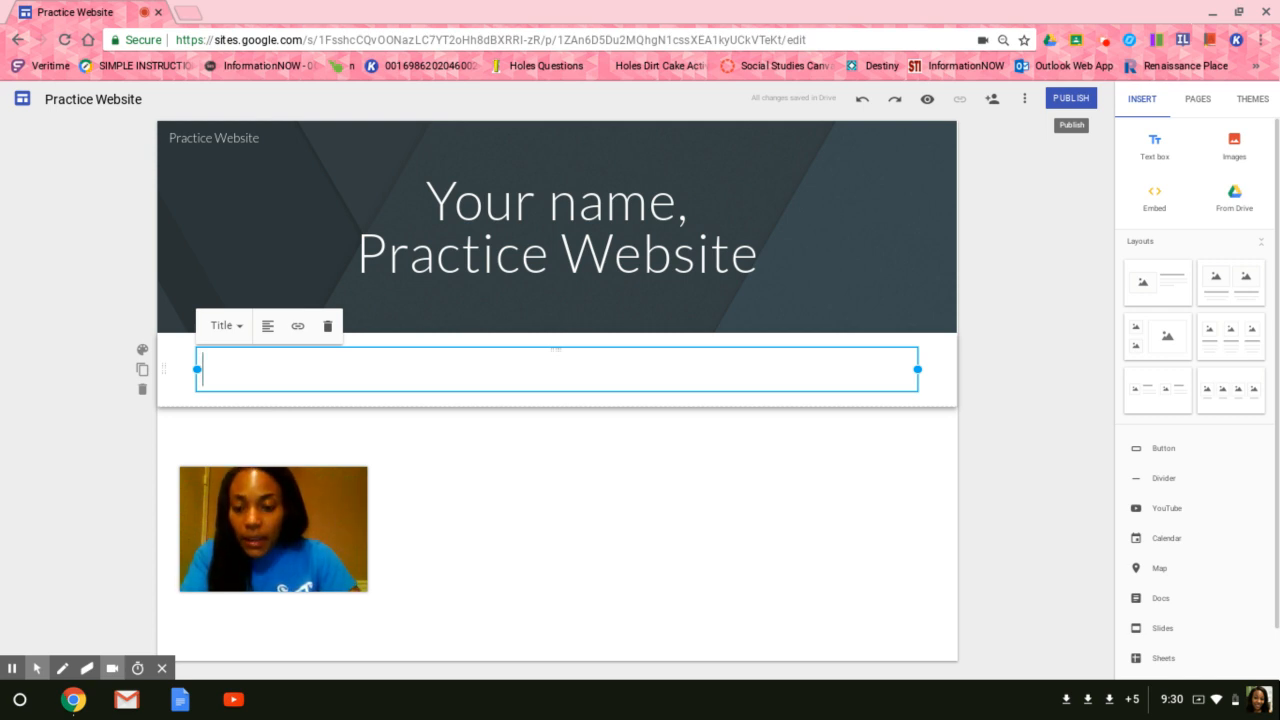
type("Prac")
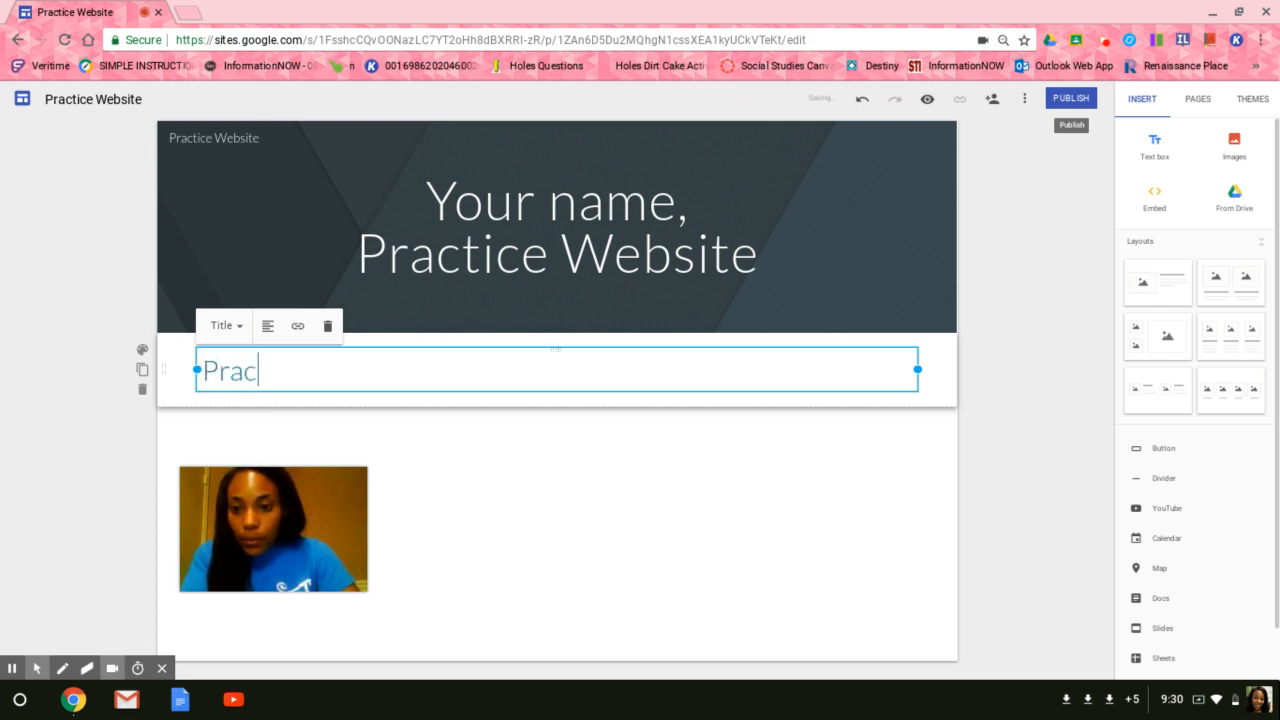
type("tice Website")
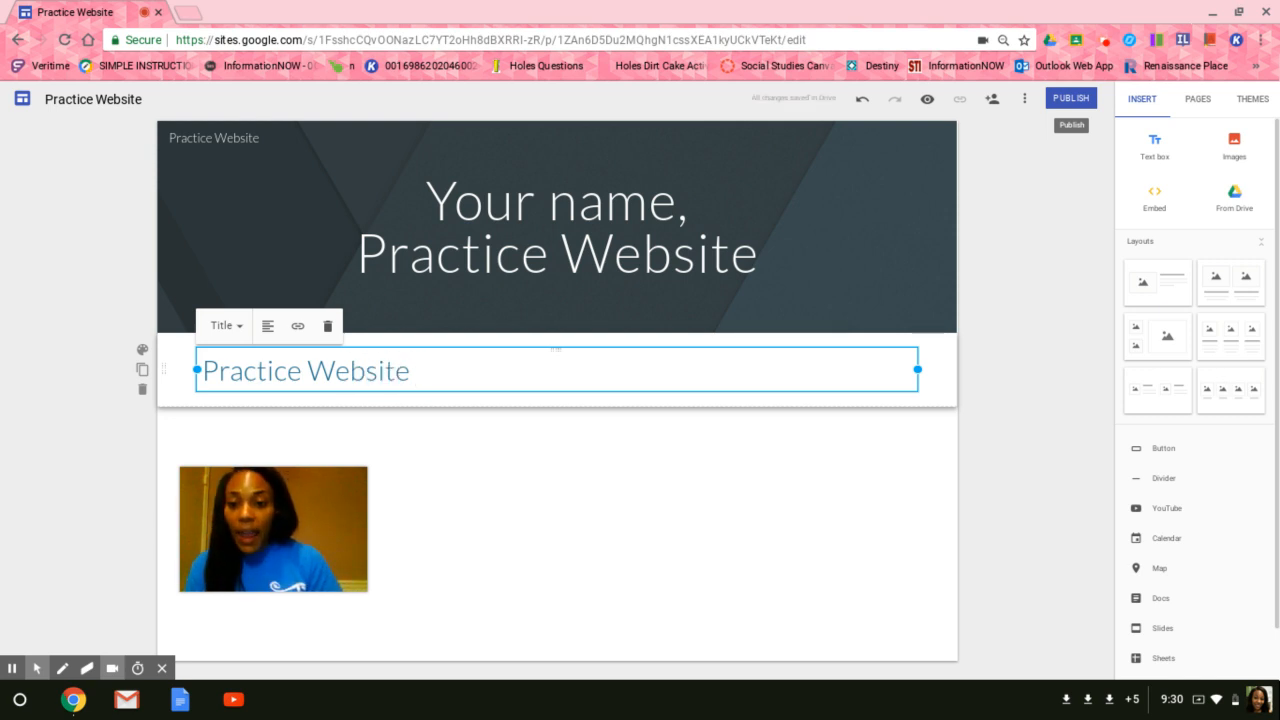
left_click(583, 545)
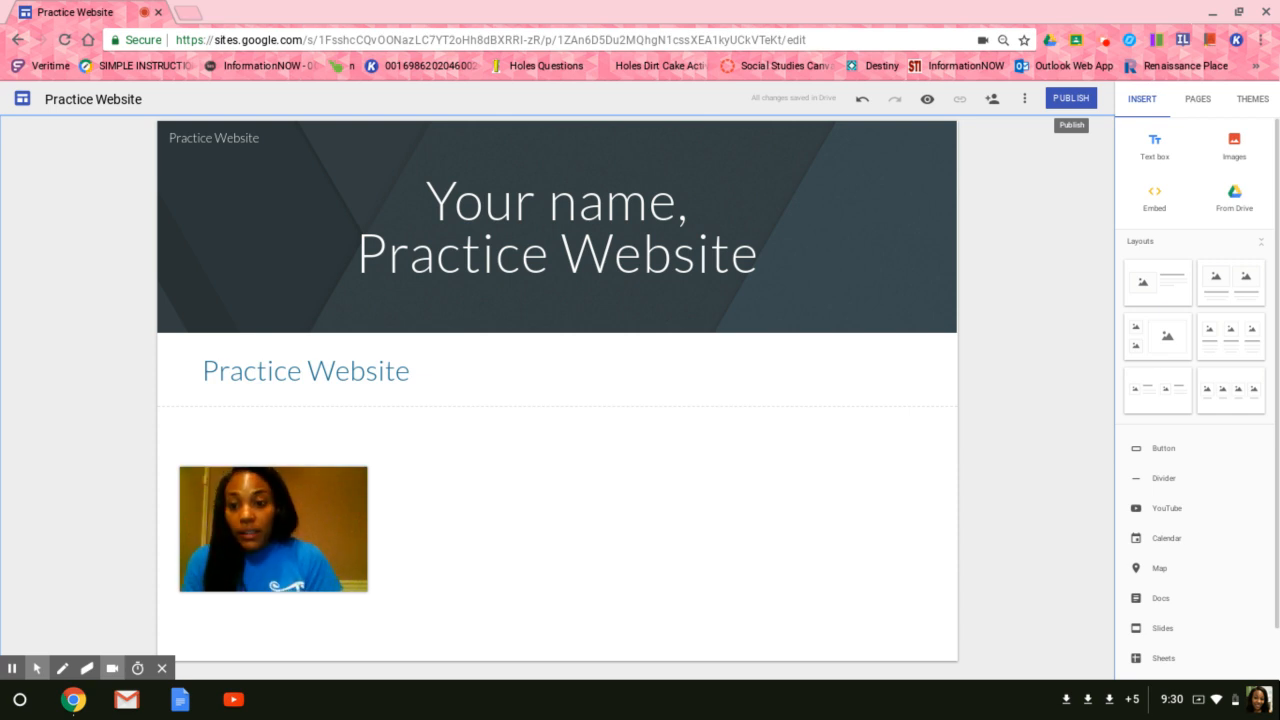
Add a text box below the title and enter "I am going to use this website to practice skills that I have learned from the Chromebook tutorials.".
double_click(258, 425)
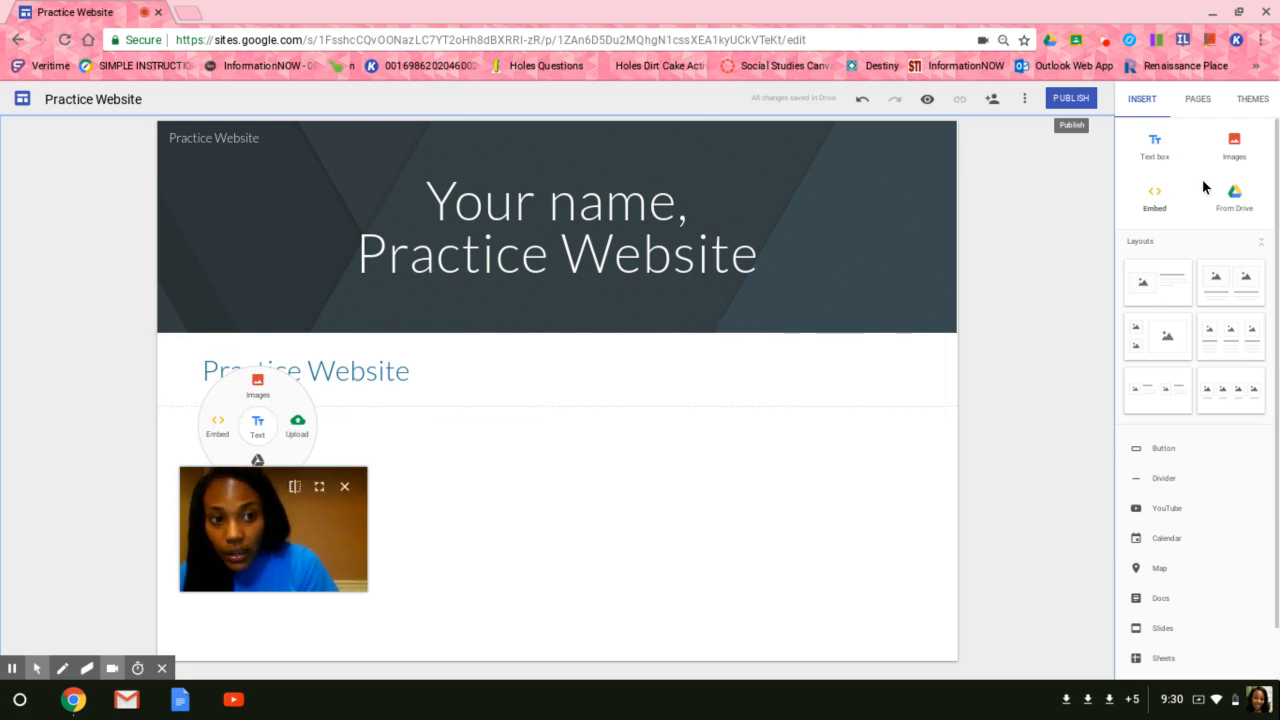
left_click(256, 432)
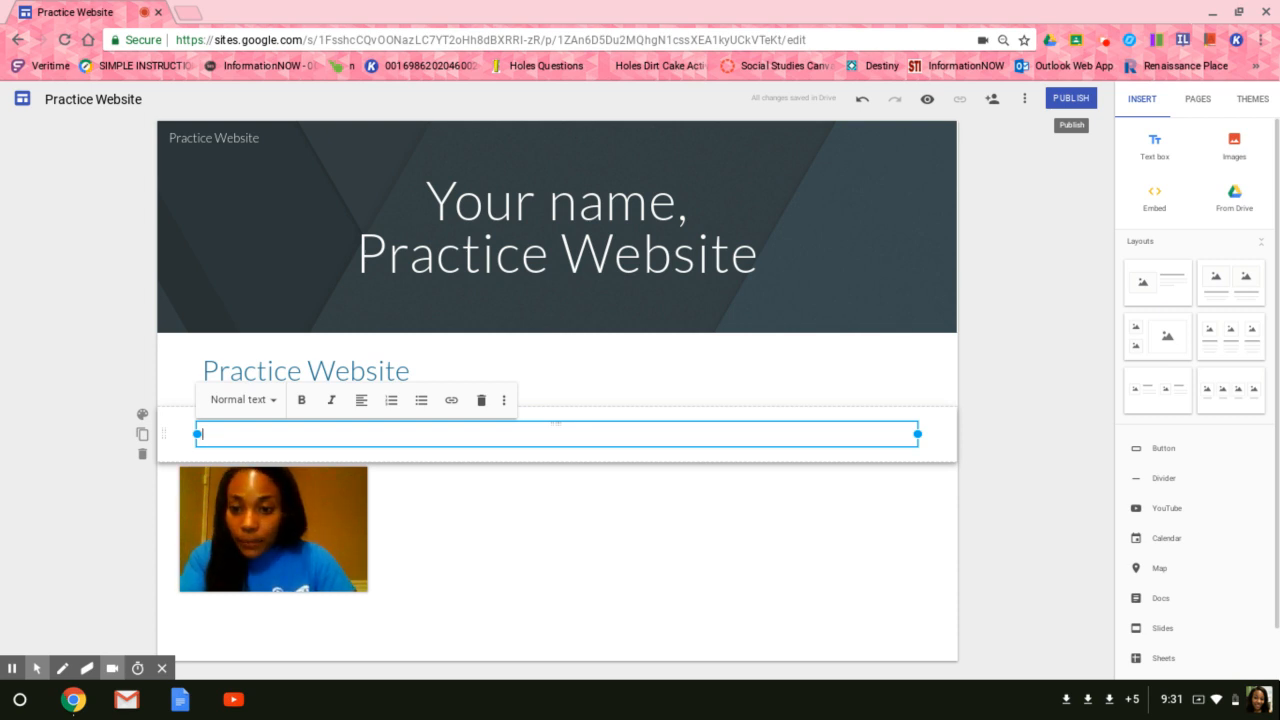
type("I")
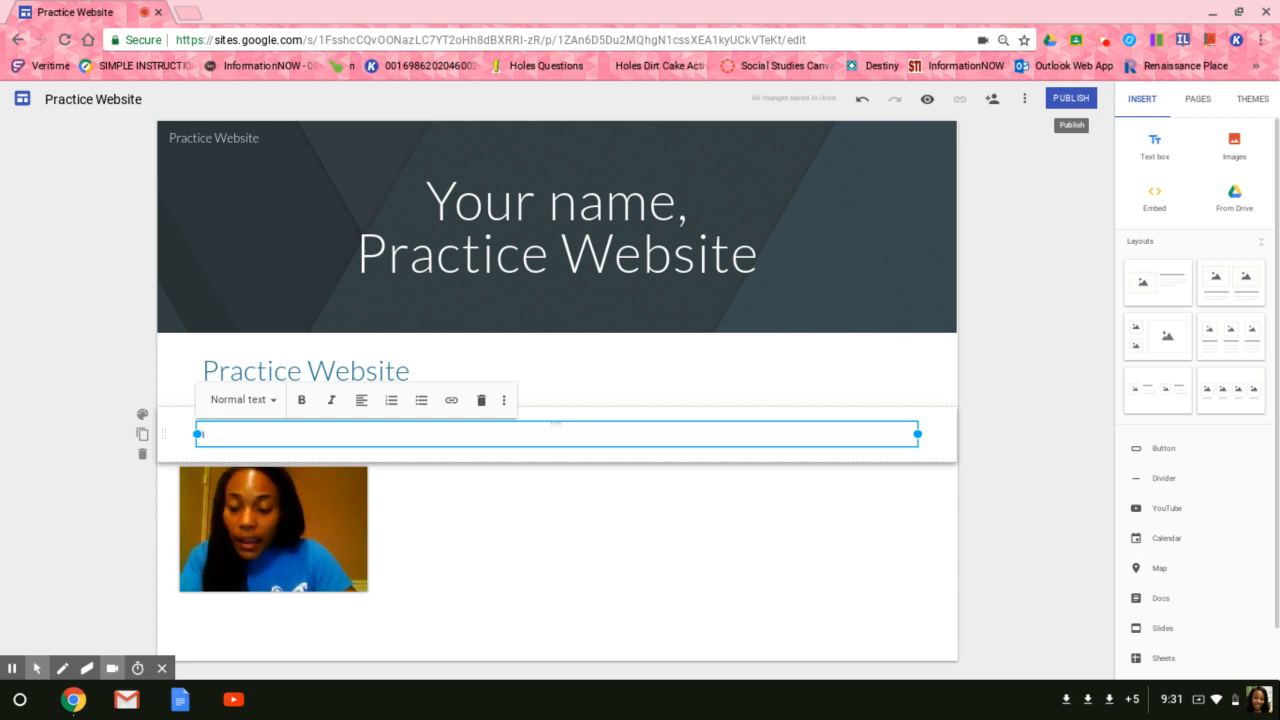
type(" am going to us")
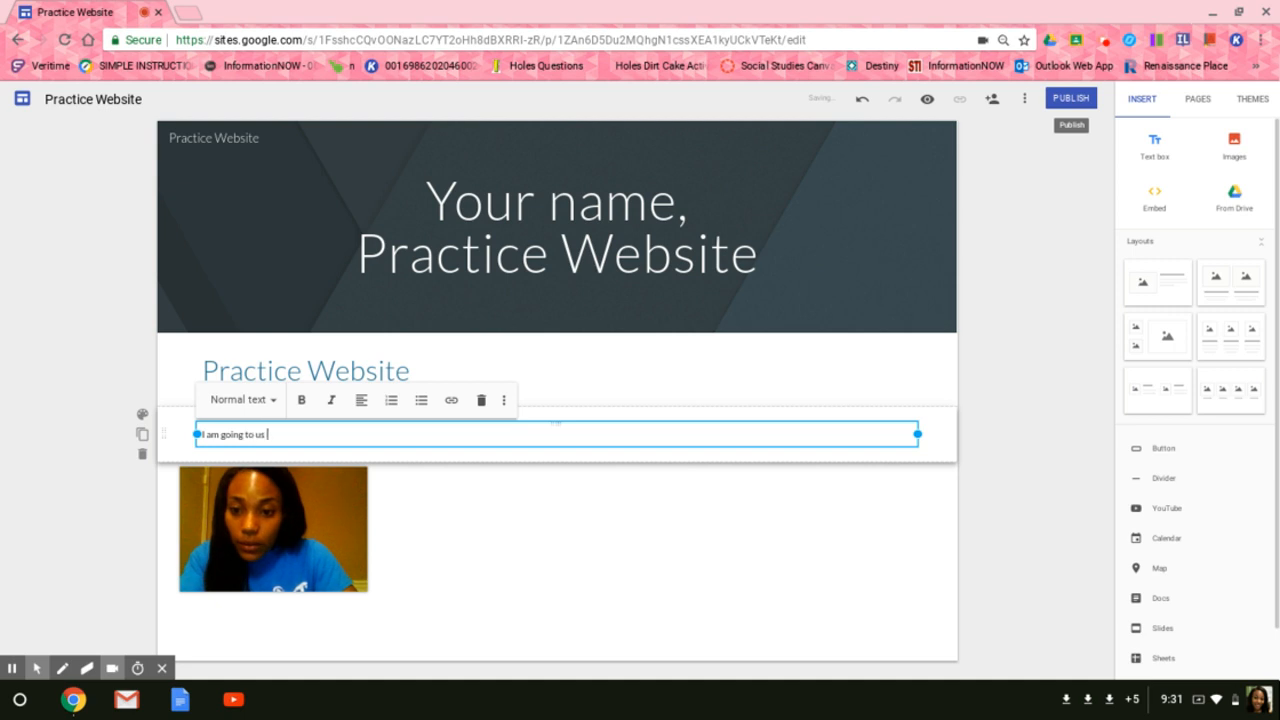
type("e this website to prac")
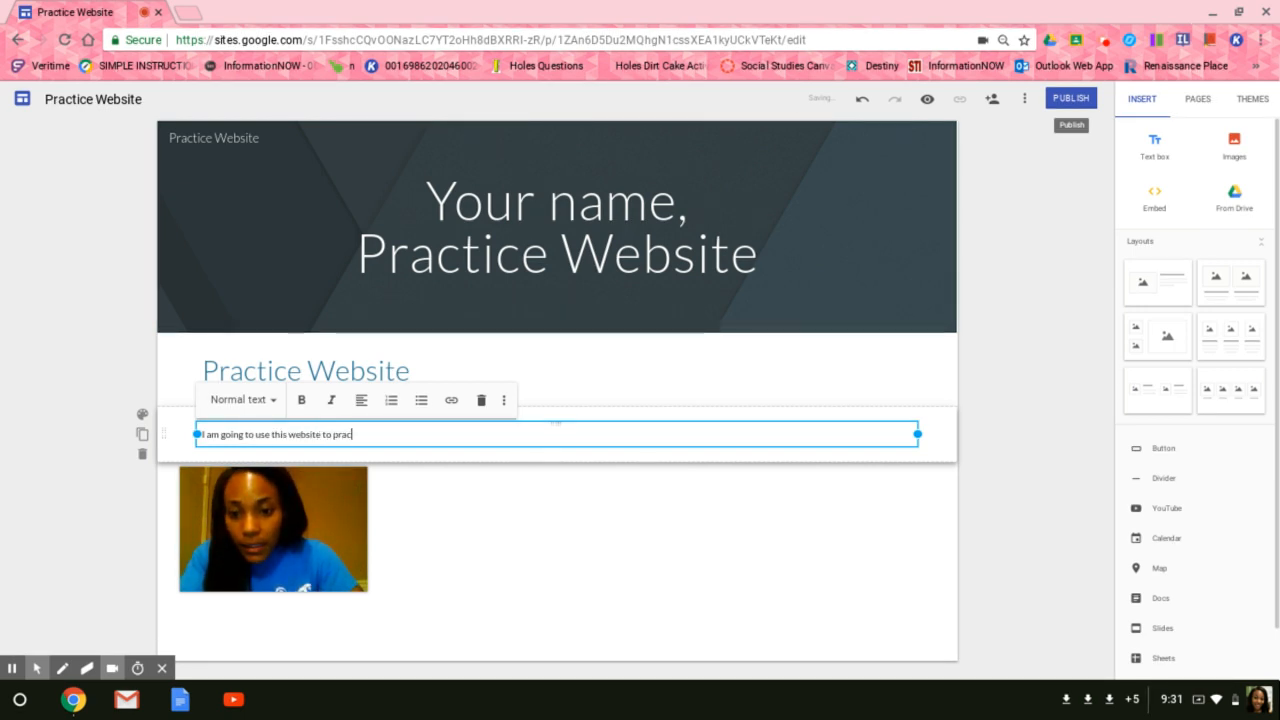
type("tice skils")
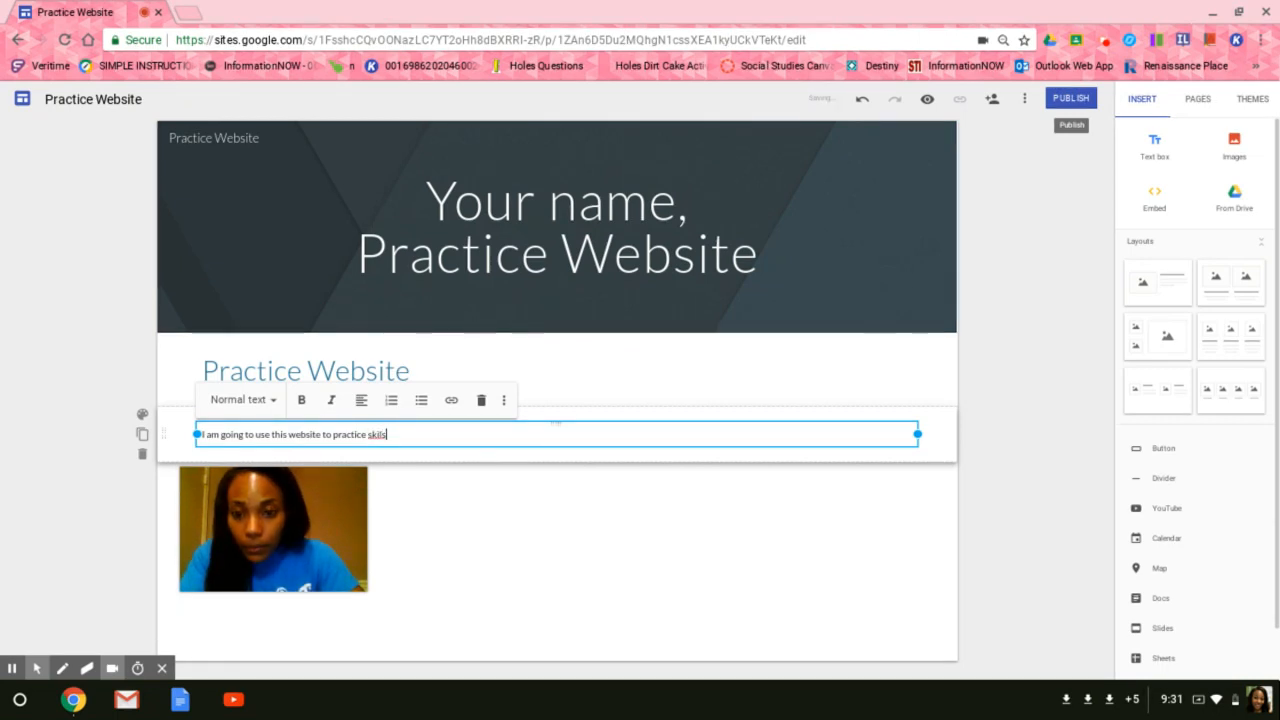
key("BackSpace")
key("BackSpace")
key("BackSpace")
key("BackSpace")
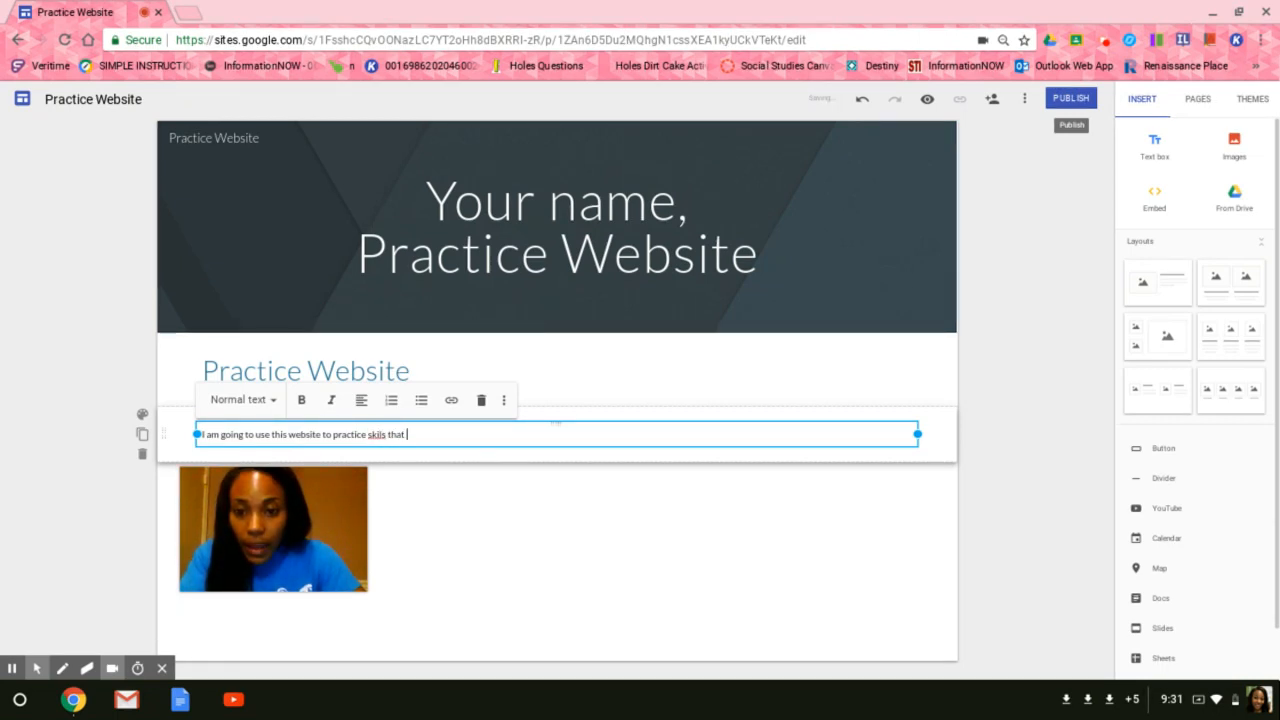
type("ls that I have learned f")
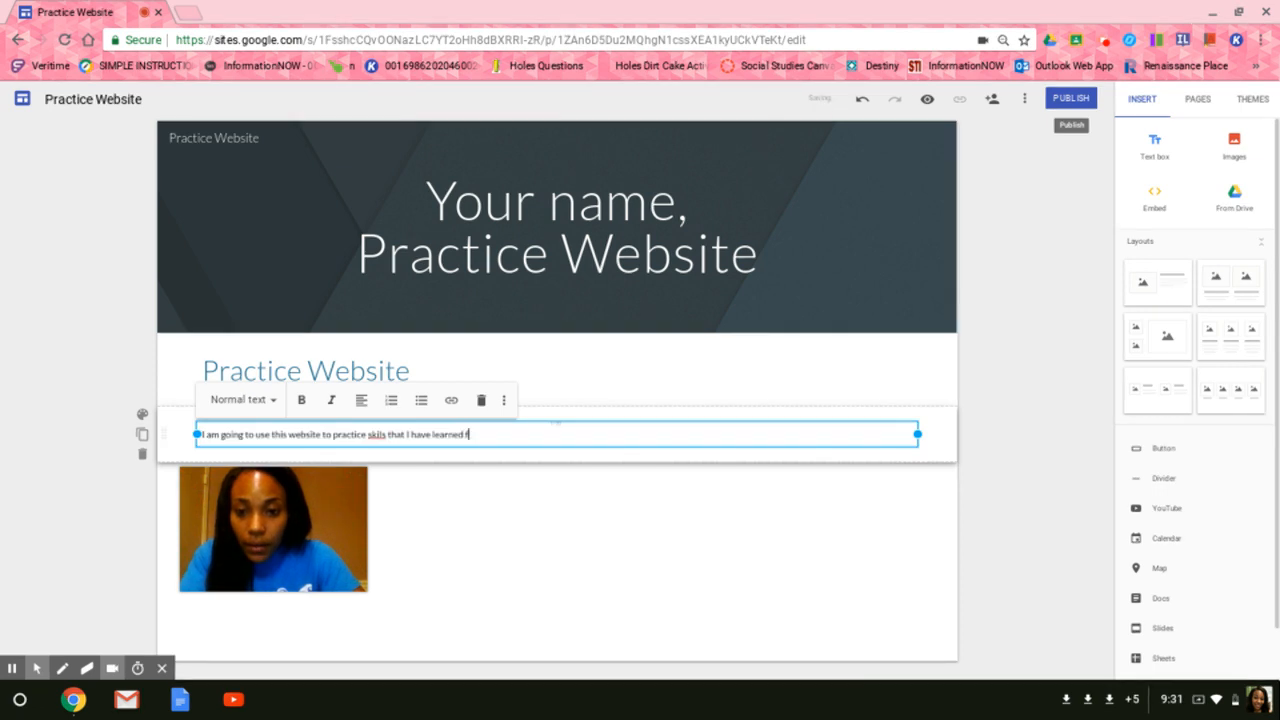
type("rom Goog")
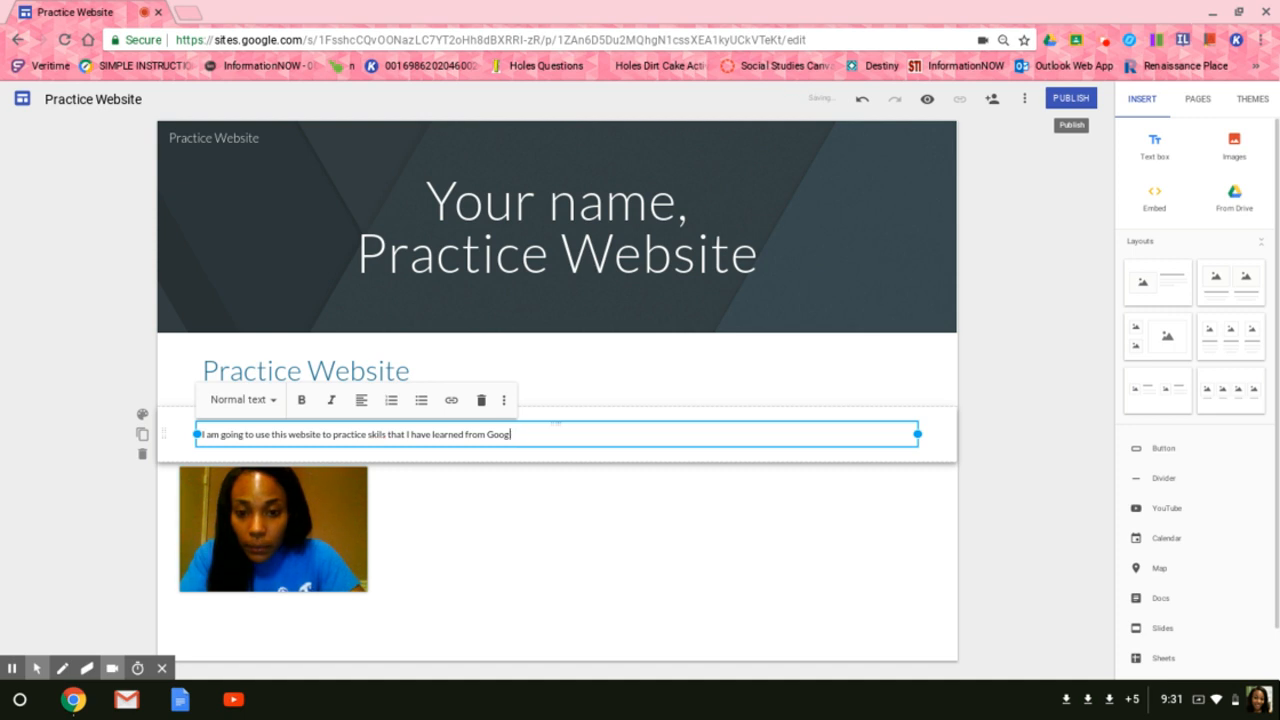
type("C")
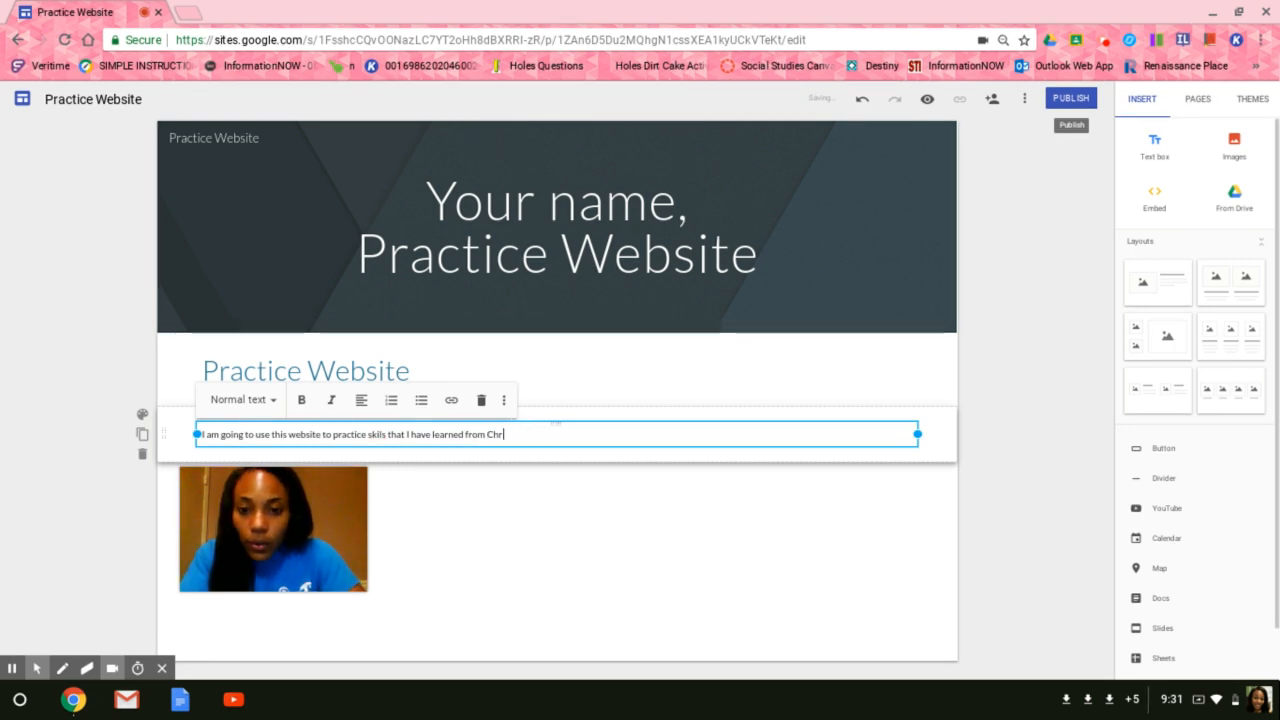
key("BackSpace")
type("the ")
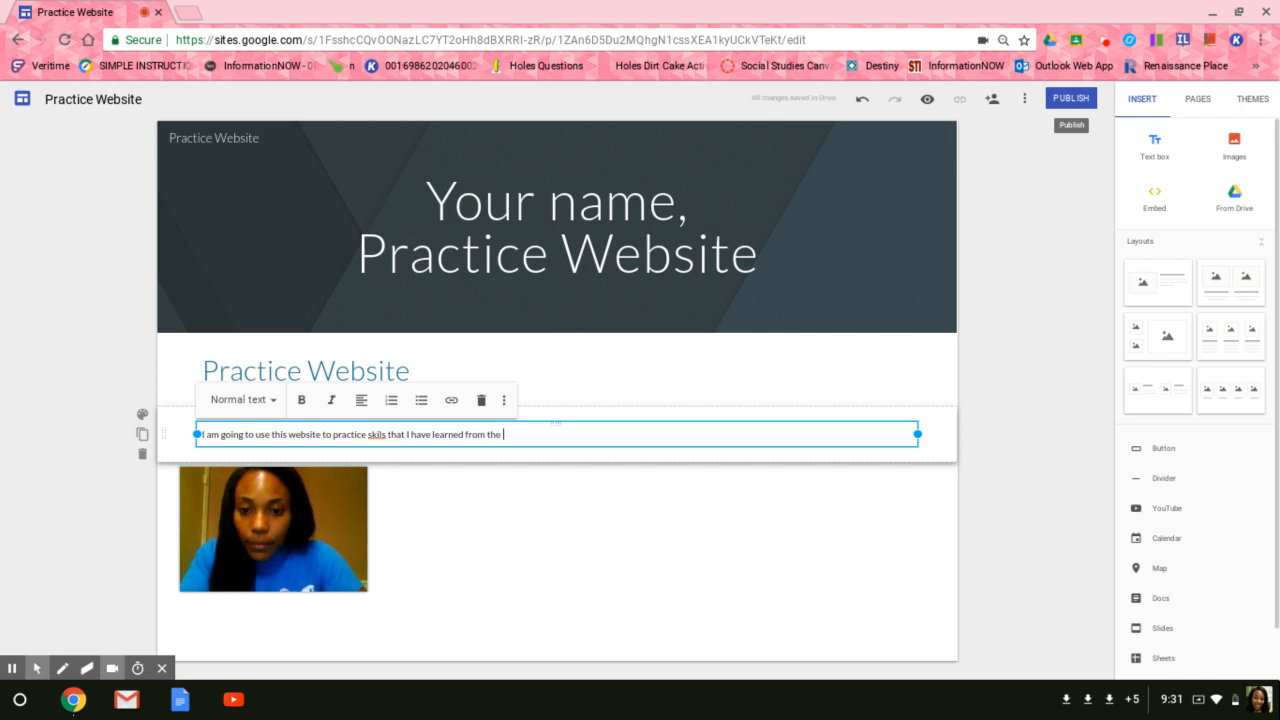
type("Chromebook t")
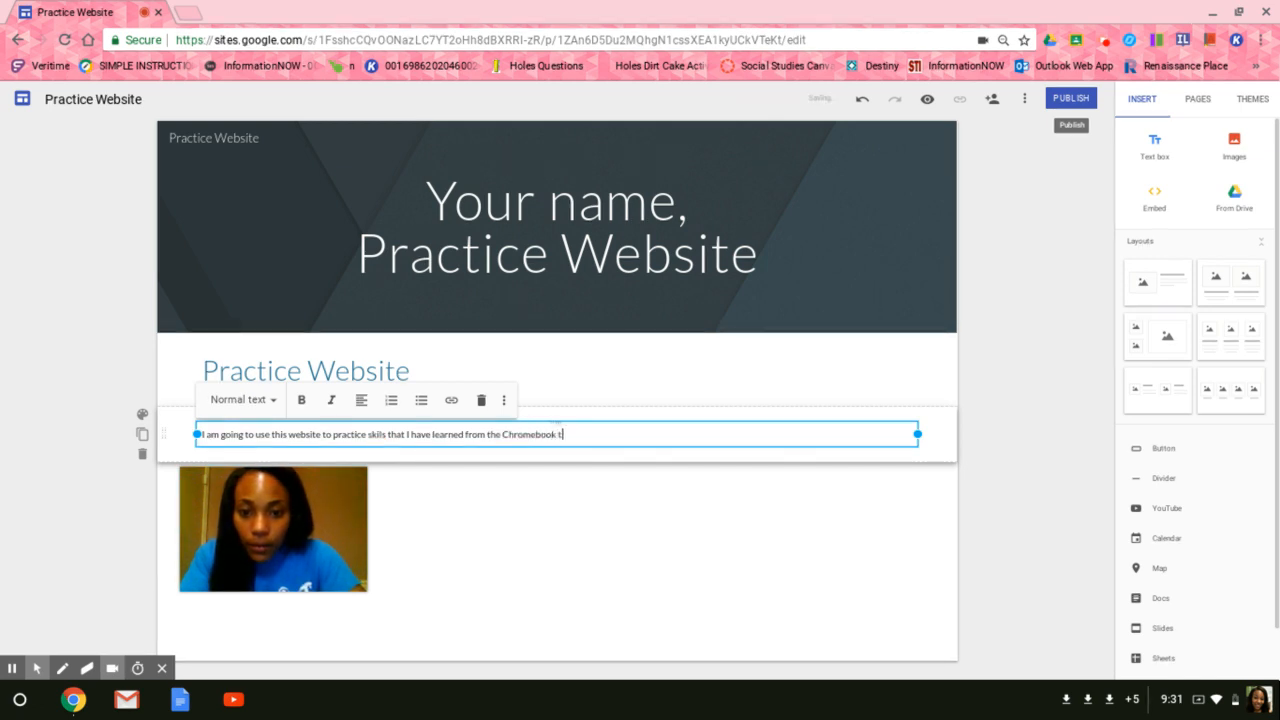
type("utorials.")
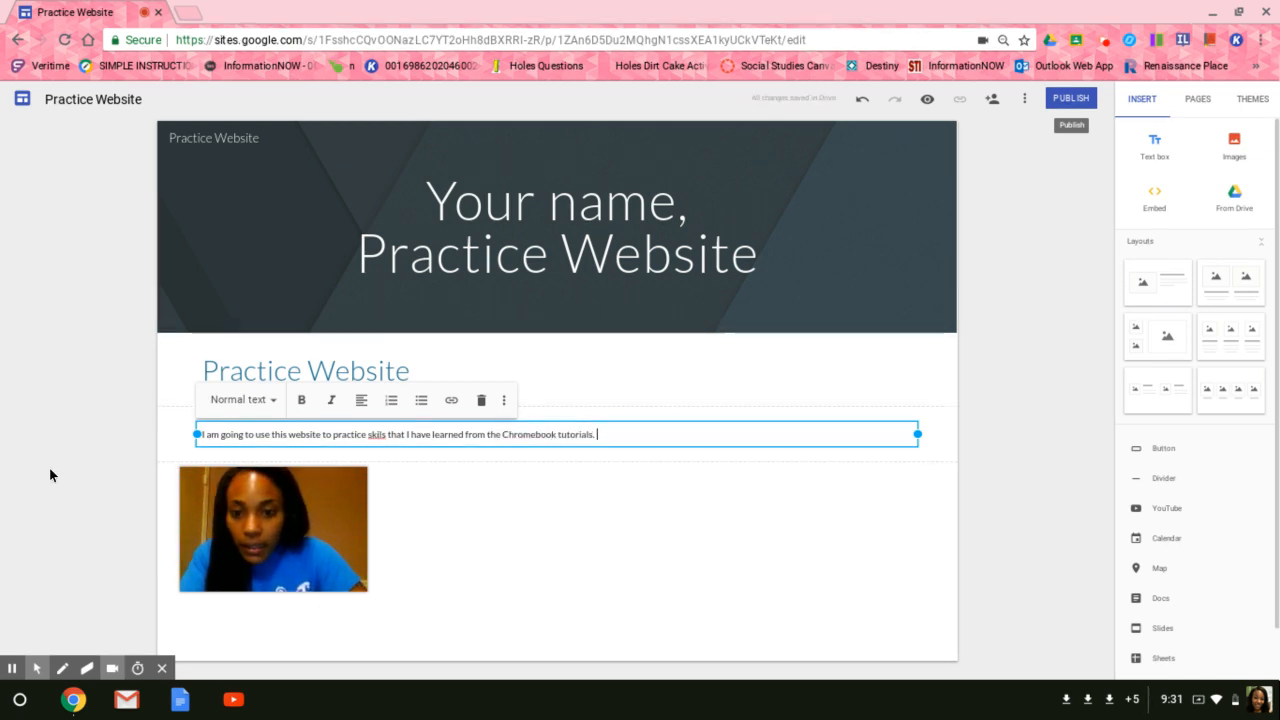
Correct the misspelled word "skils" to "skills" using the spelling suggestion.
double_click(376, 435)
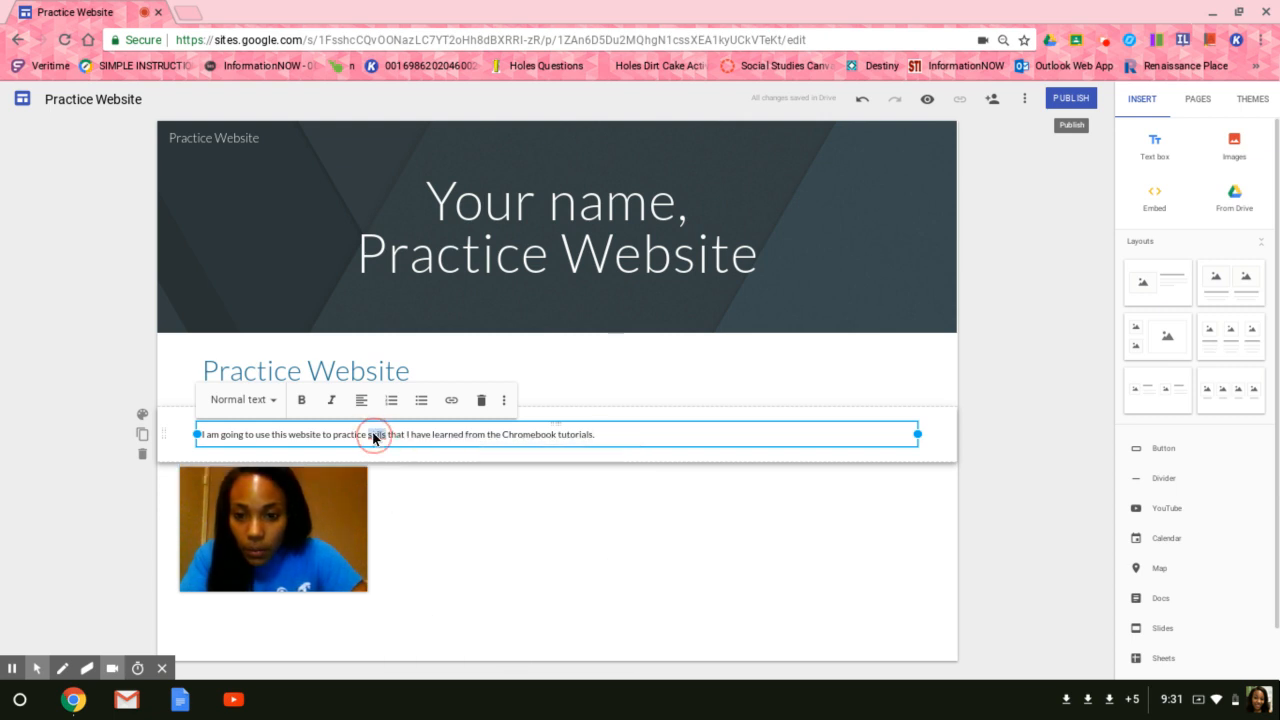
right_click(376, 437)
left_click(405, 449)
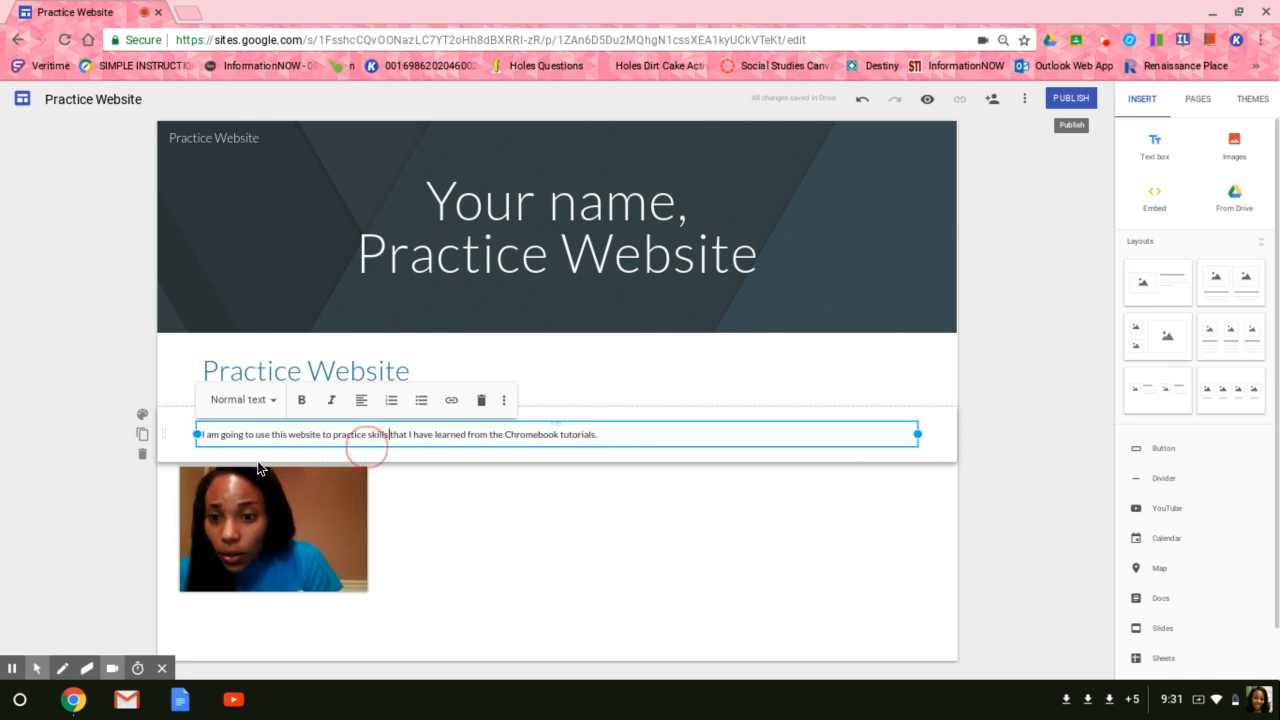
Change the introductory text's style to Subheading.
left_click(272, 404)
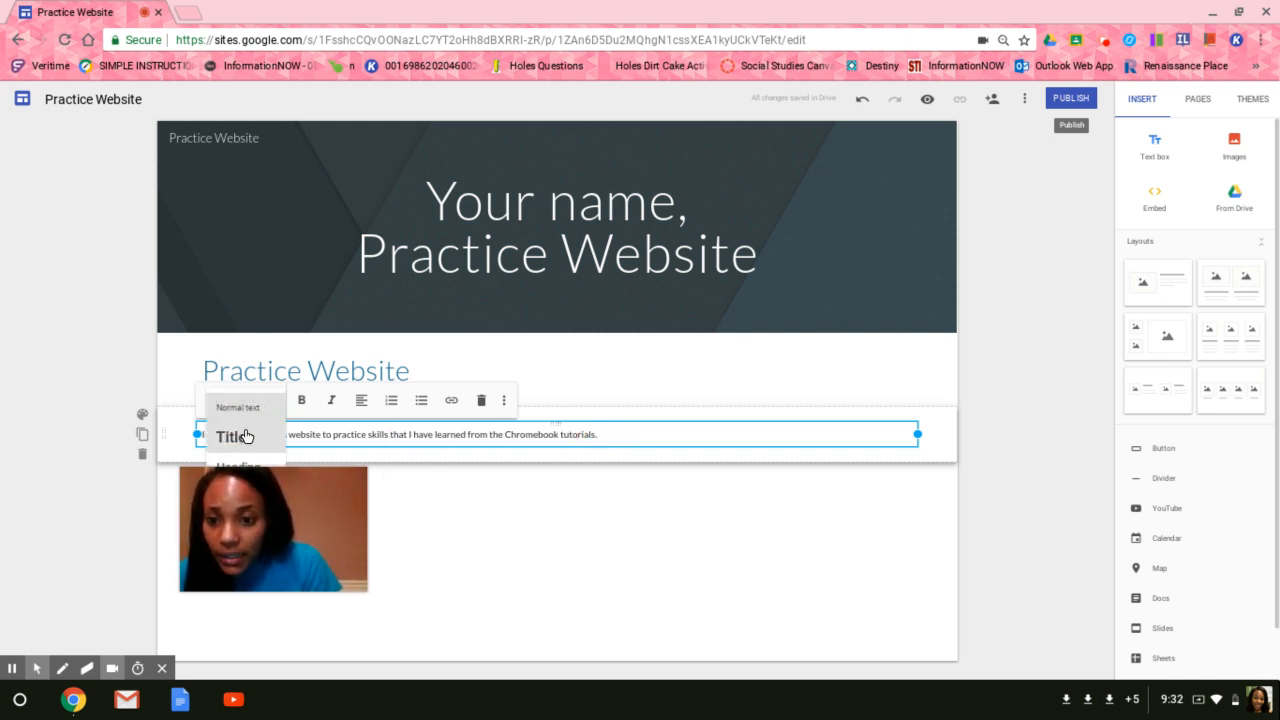
left_click(250, 490)
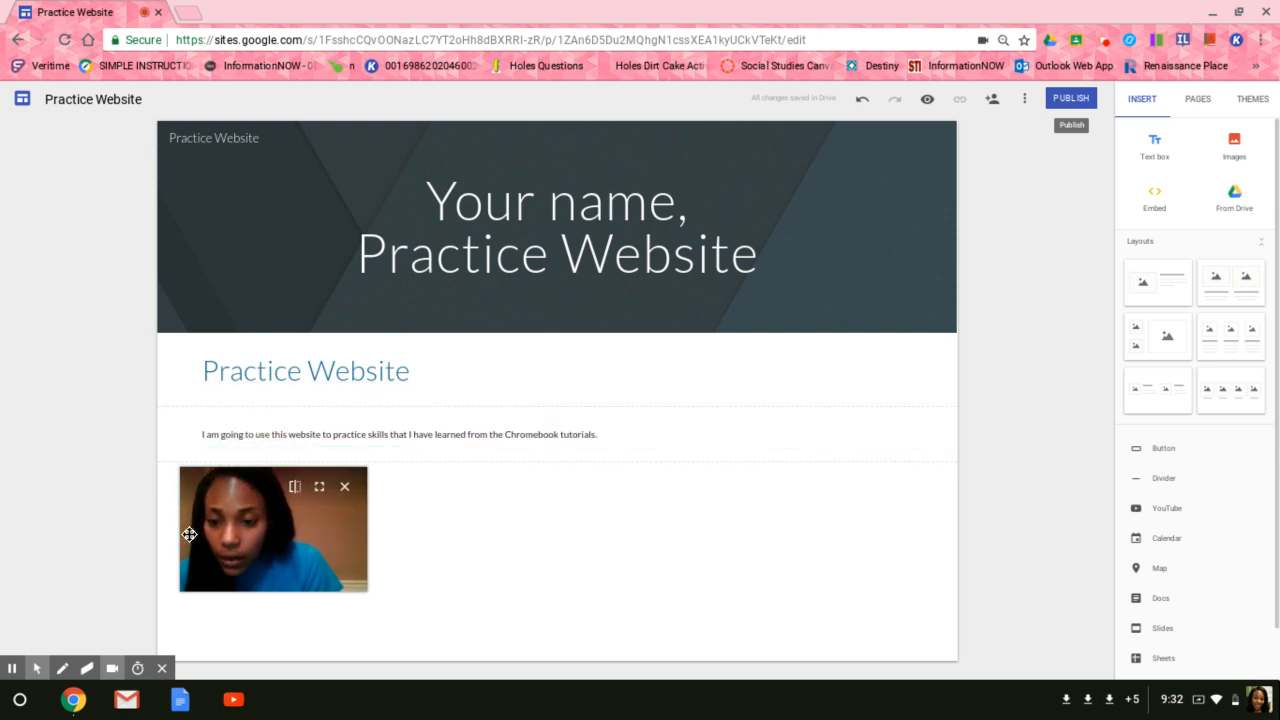
left_click_drag(189, 534, 132, 623)
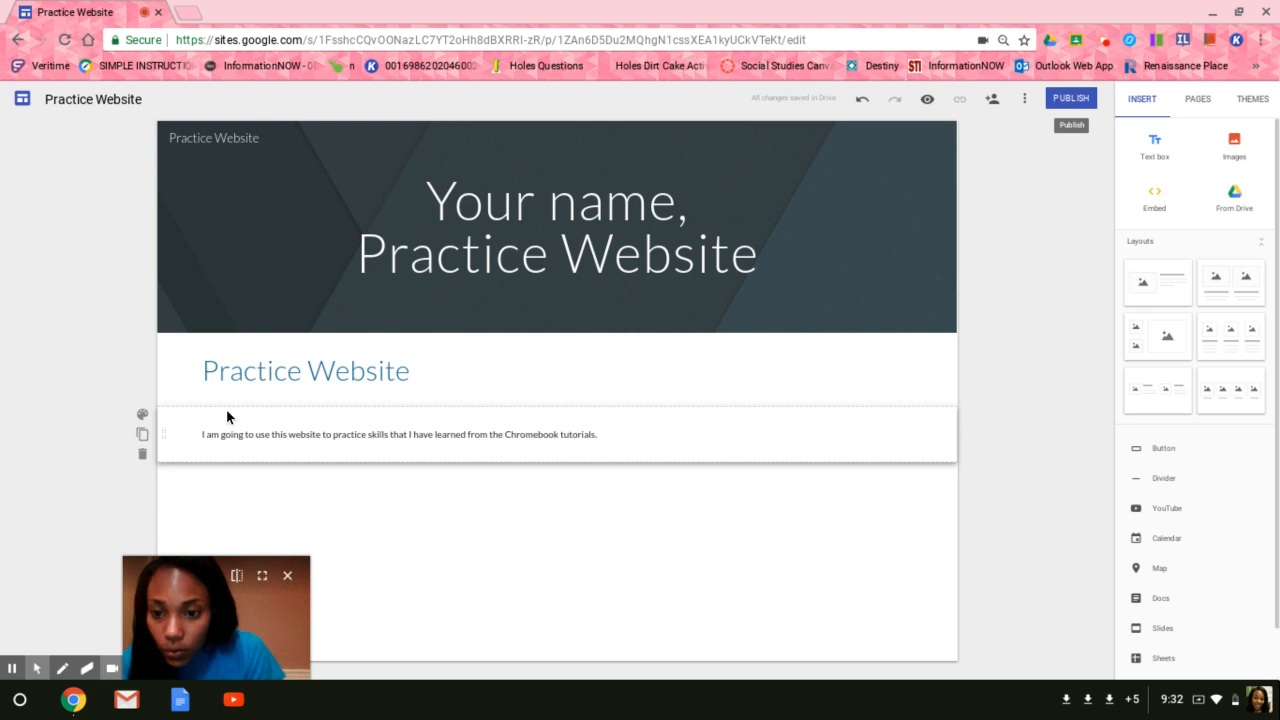
left_click(234, 434)
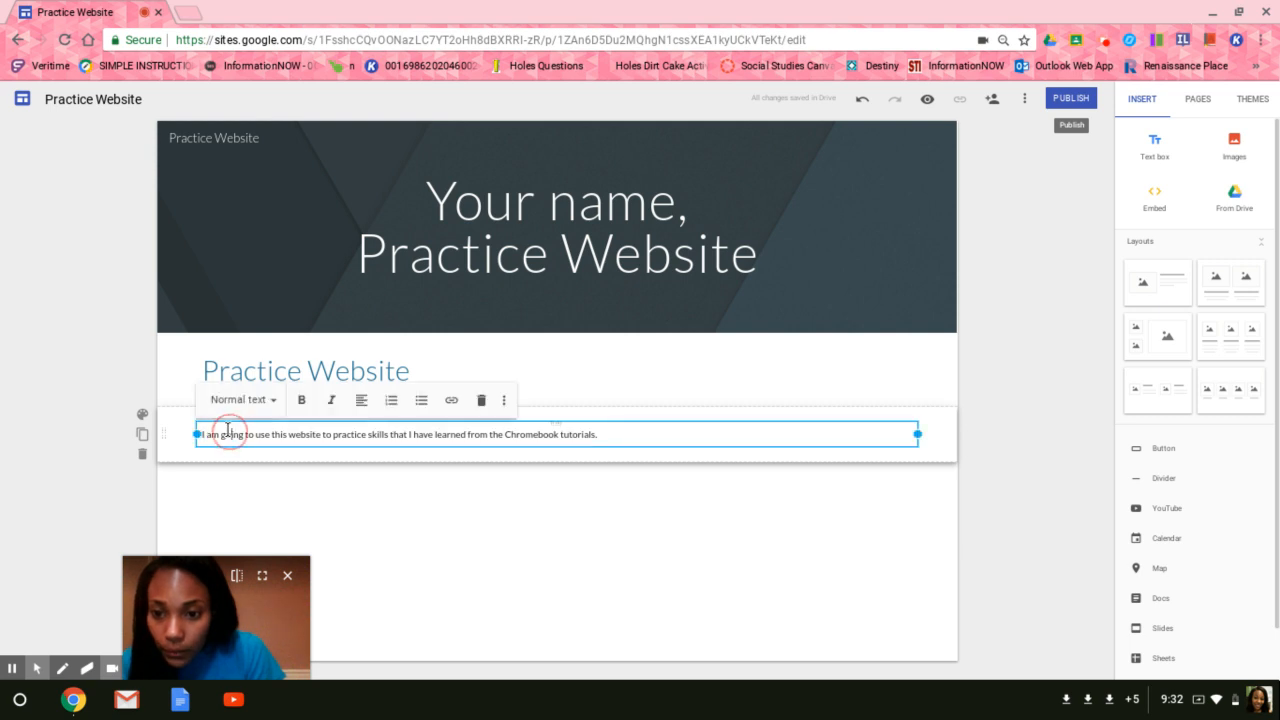
left_click(268, 400)
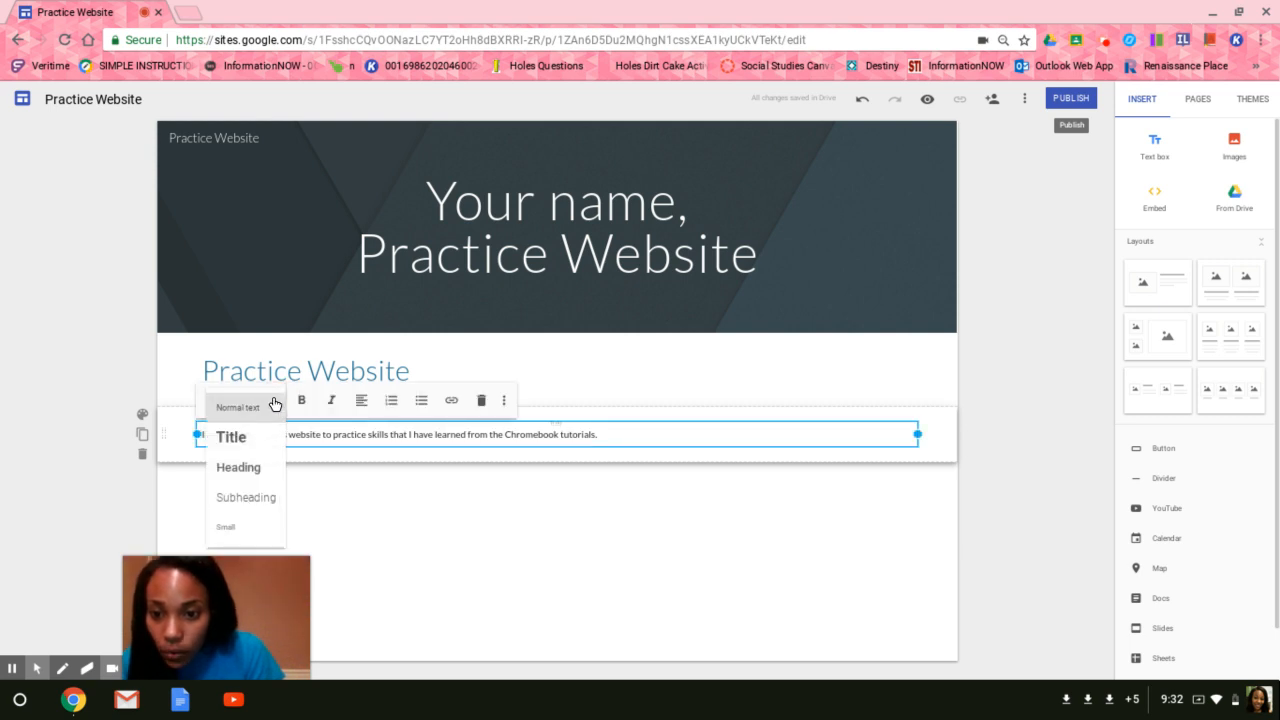
left_click(261, 510)
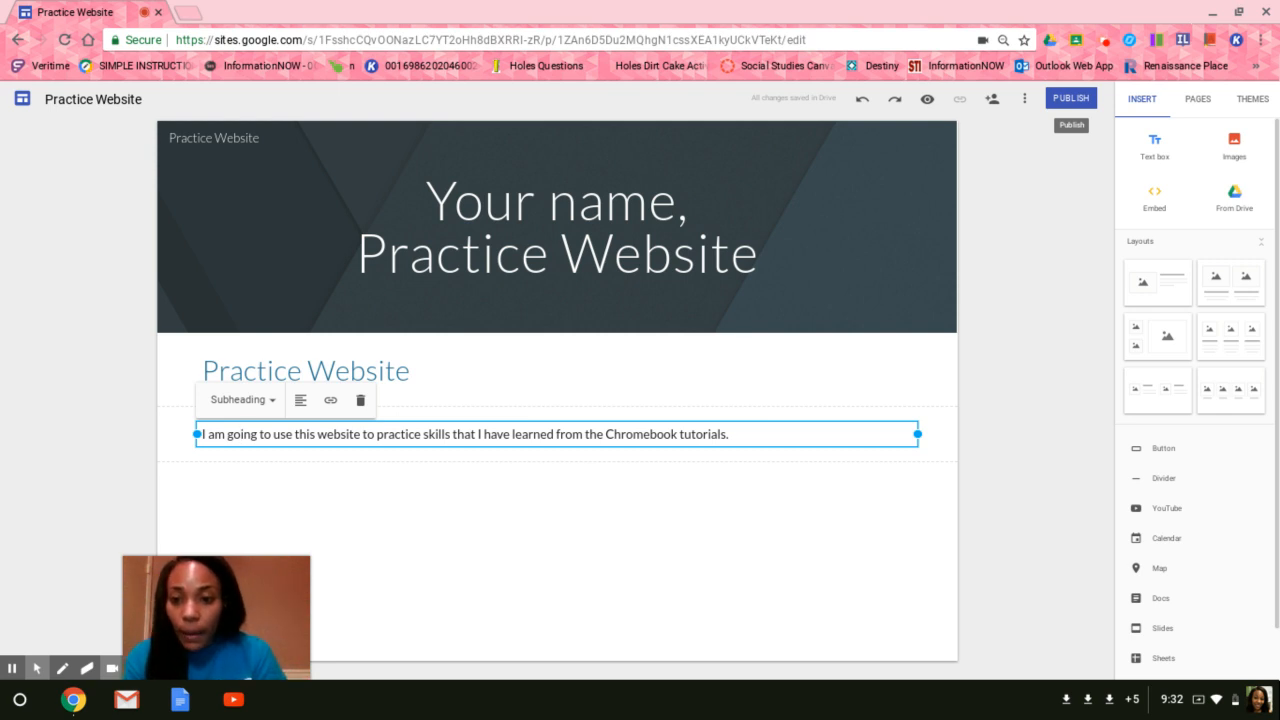
left_click(265, 511)
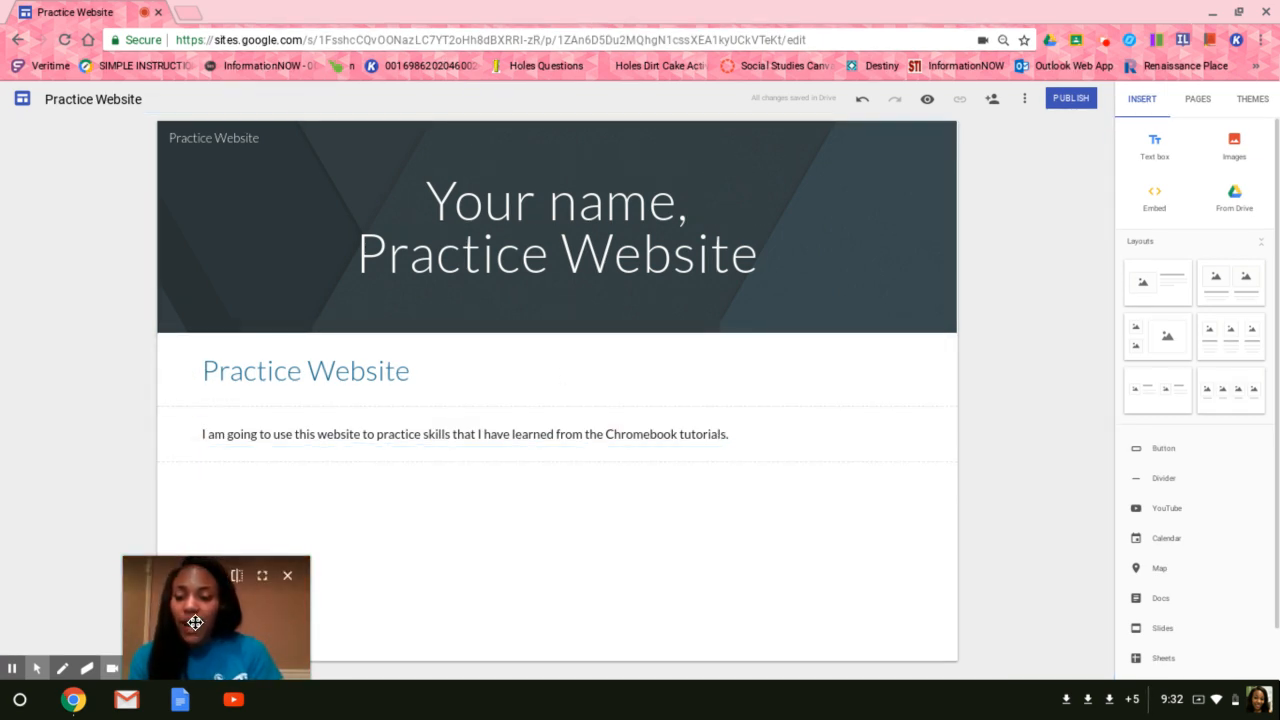
Apply the Diplomat theme and choose its dark red color option.
left_click_drag(195, 622, 194, 620)
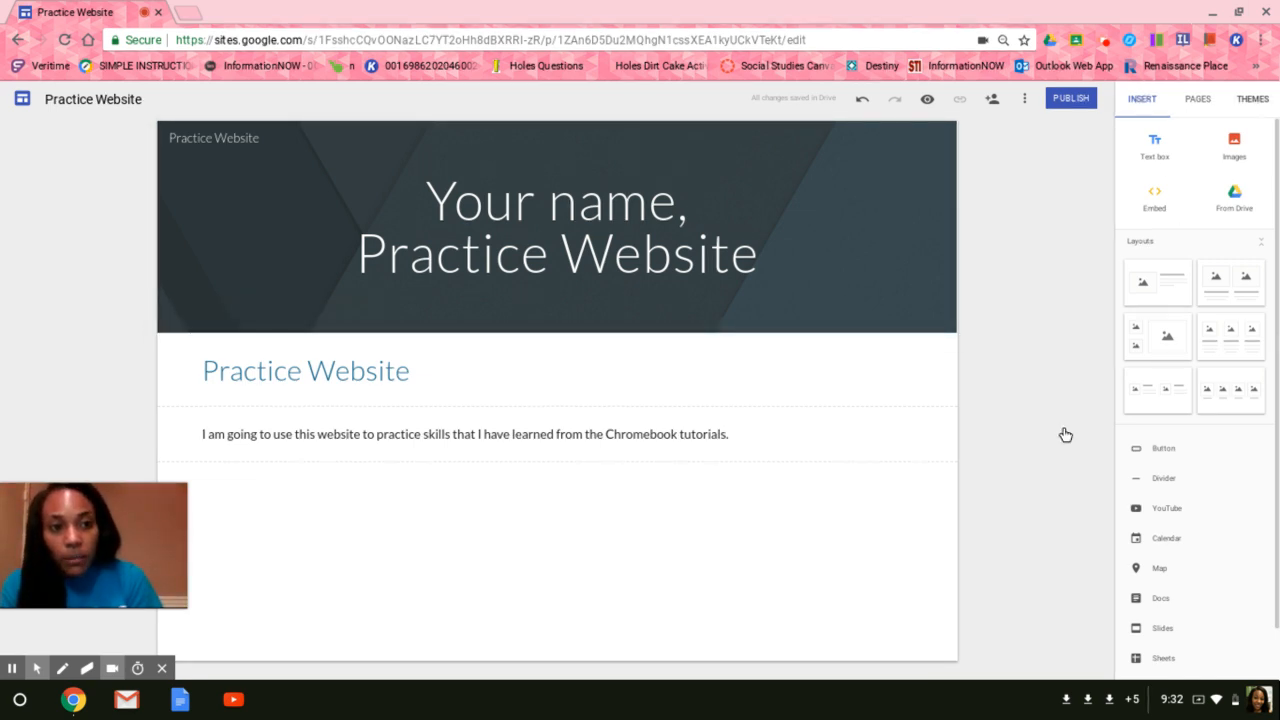
left_click(1250, 100)
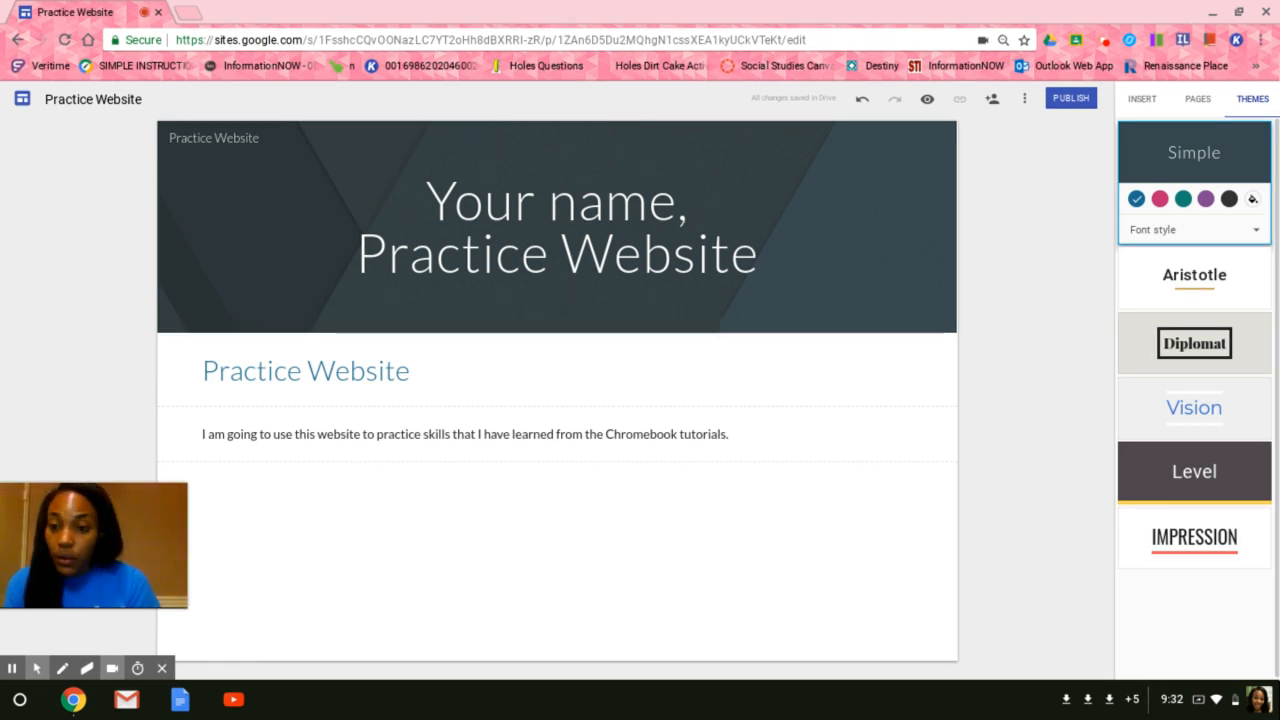
left_click(1216, 356)
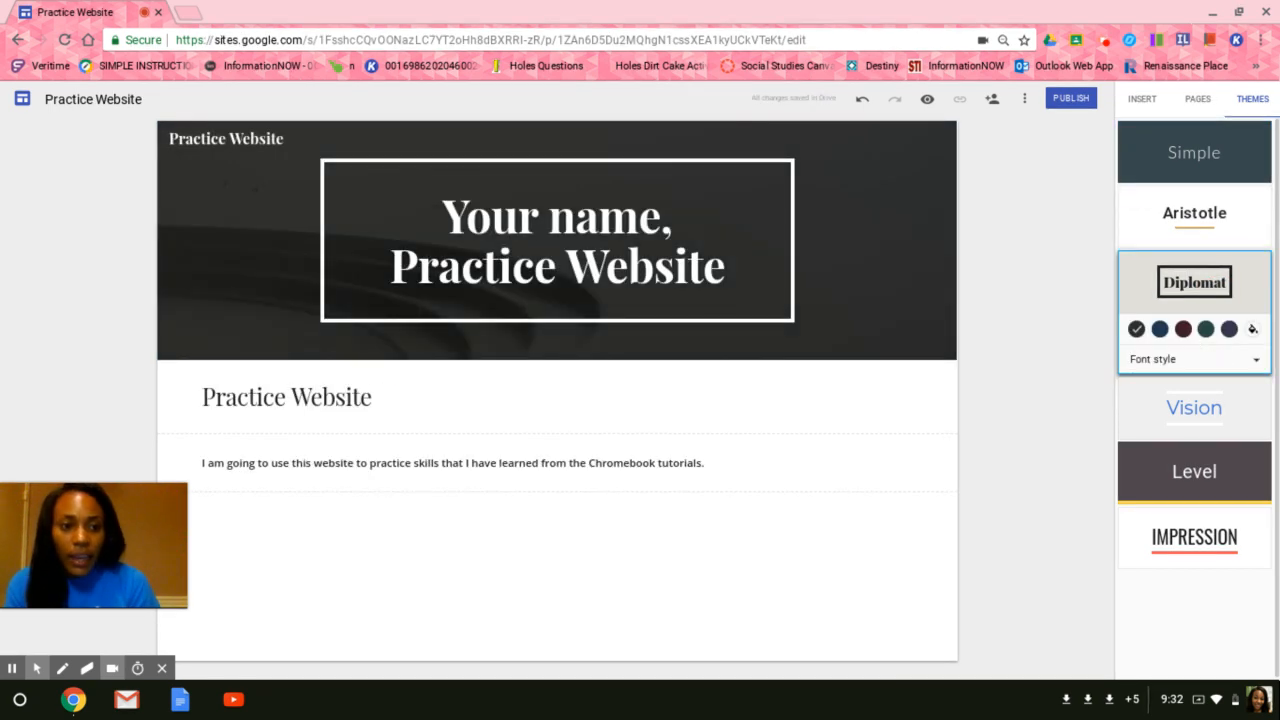
left_click(1182, 330)
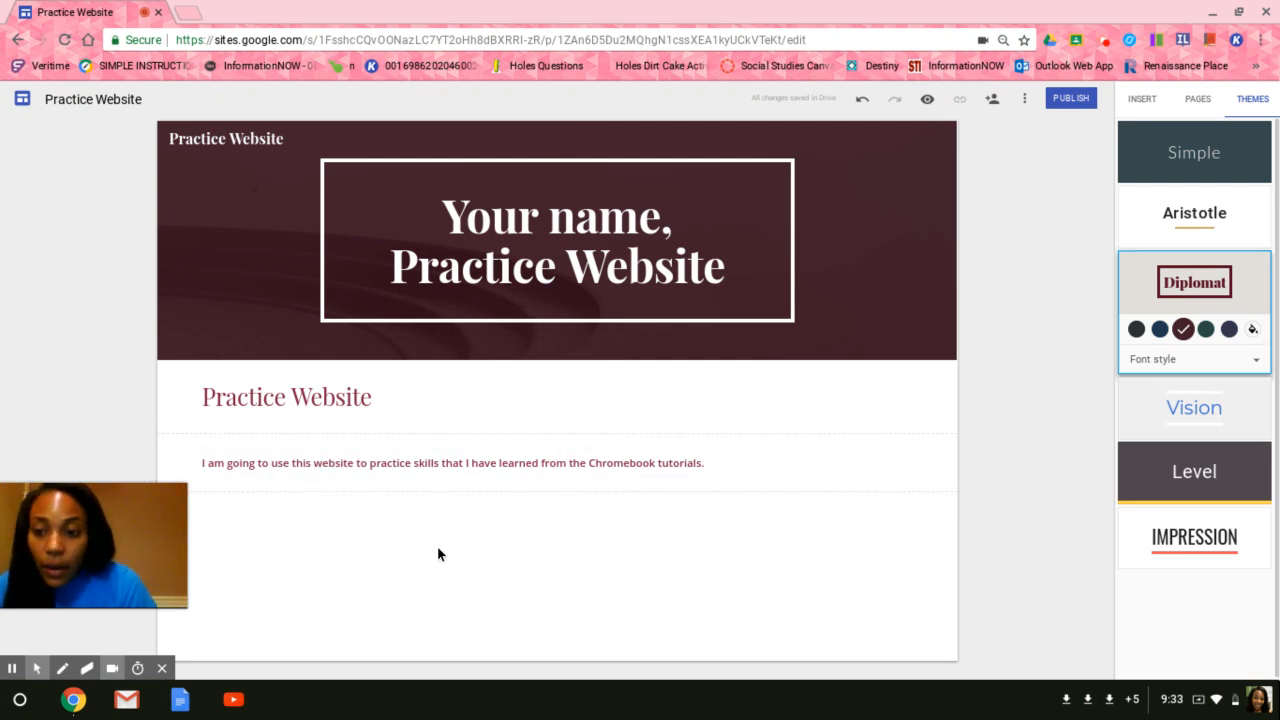
Start inserting an image below the introductory text and search for images of "books".
double_click(244, 503)
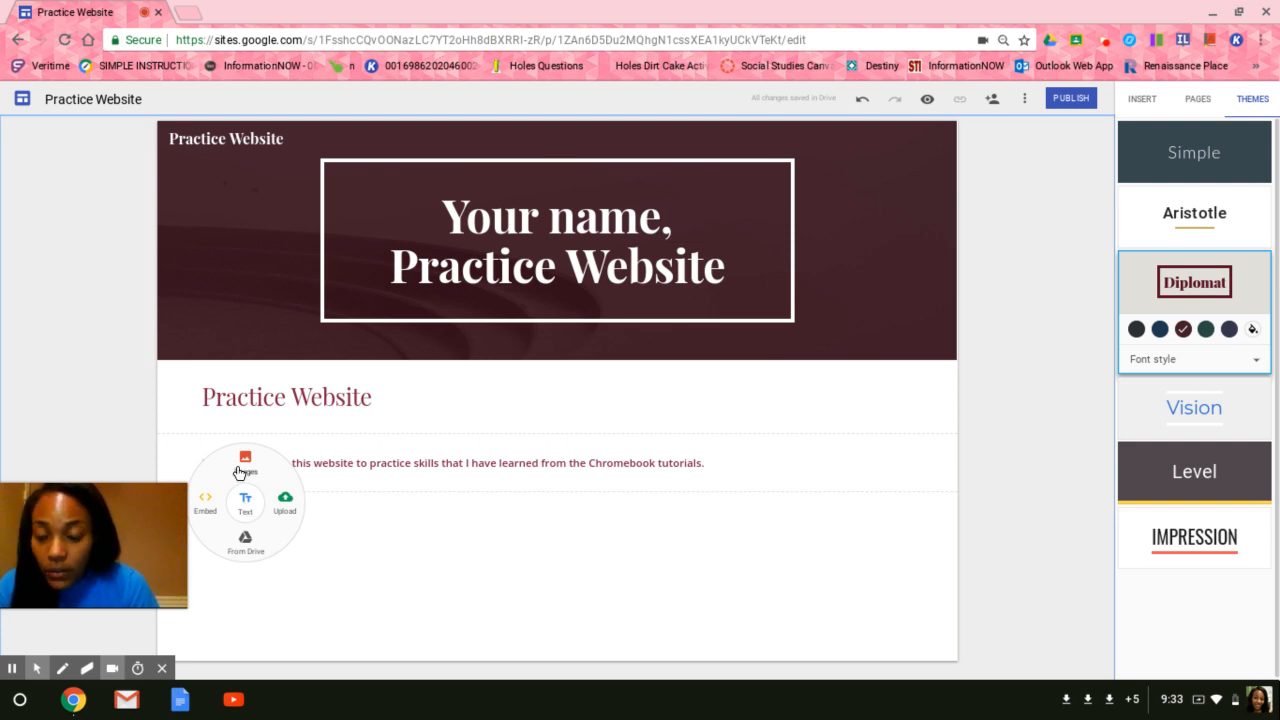
left_click(245, 462)
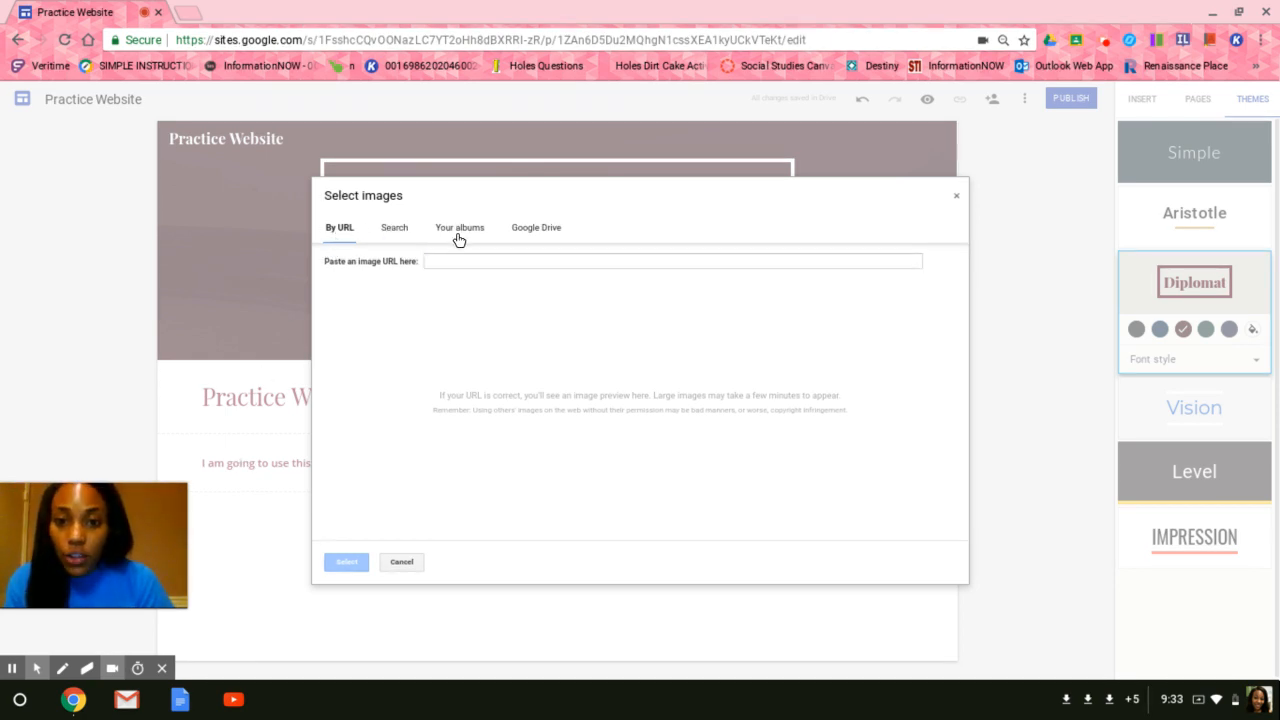
left_click(388, 236)
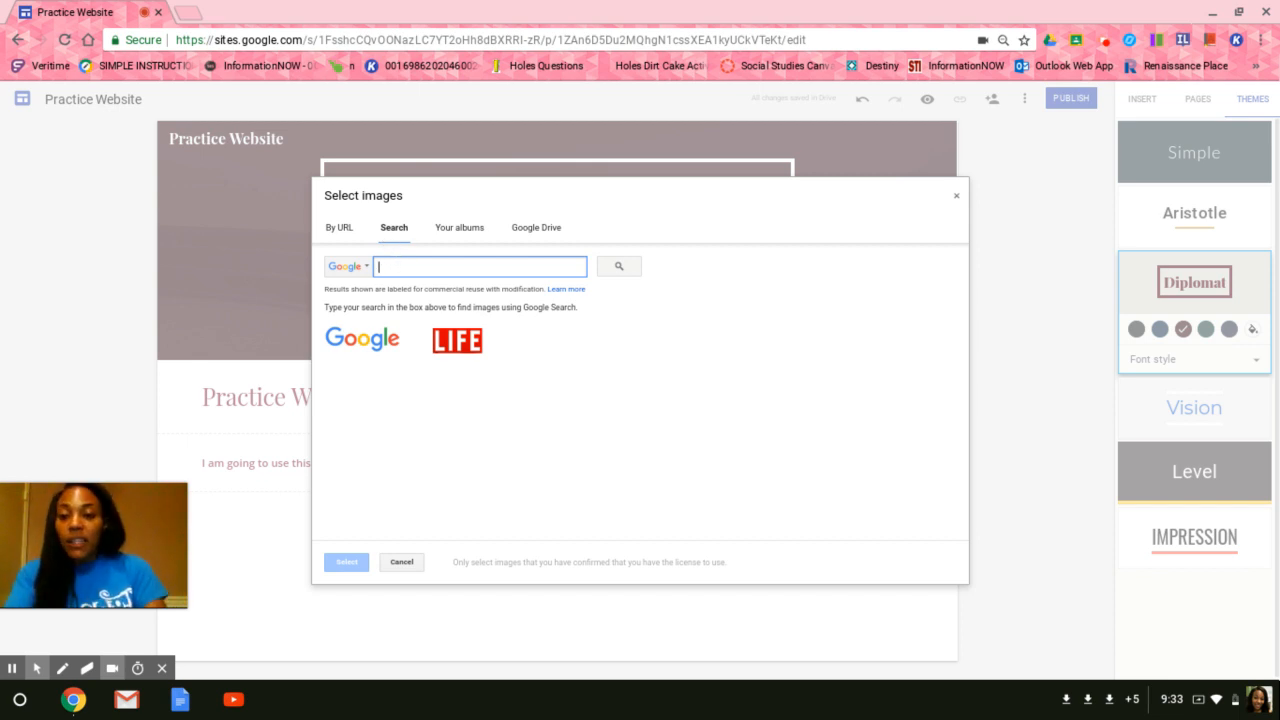
type("books")
key("Return")
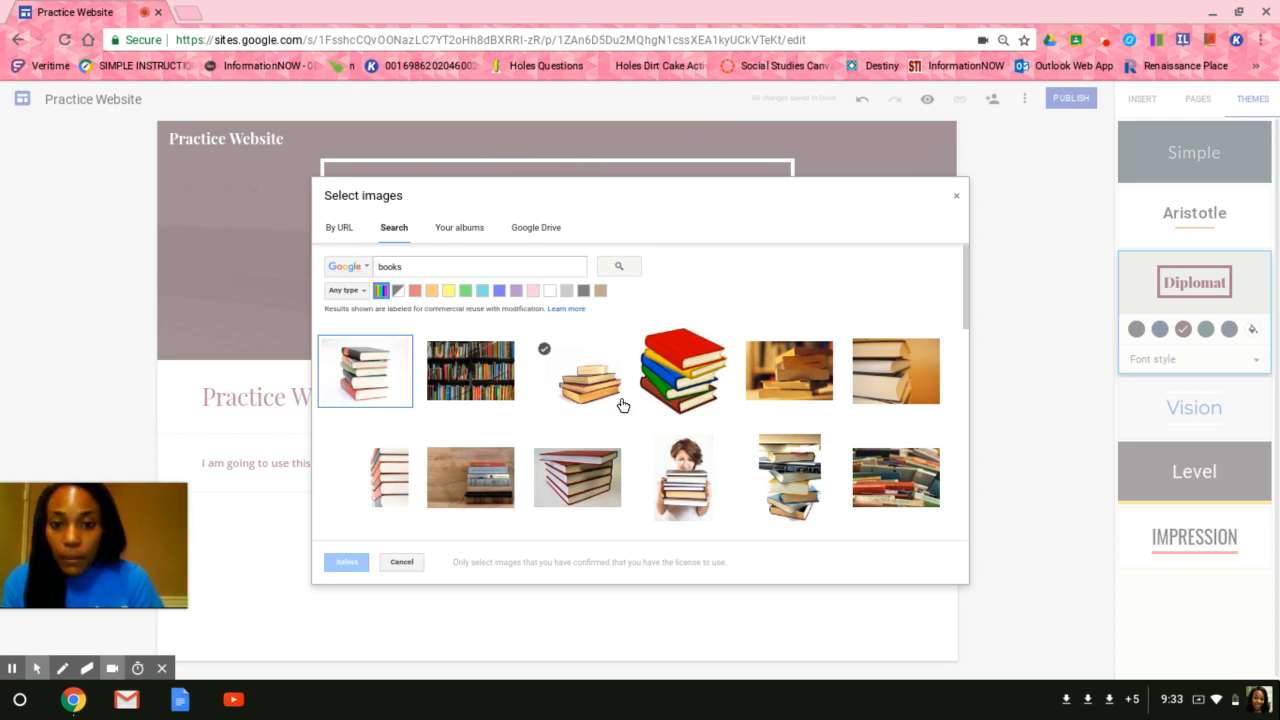
Insert the red stacked-books illustration from the search results.
scroll(622, 404, "down", 3)
scroll(622, 404, "down", 5)
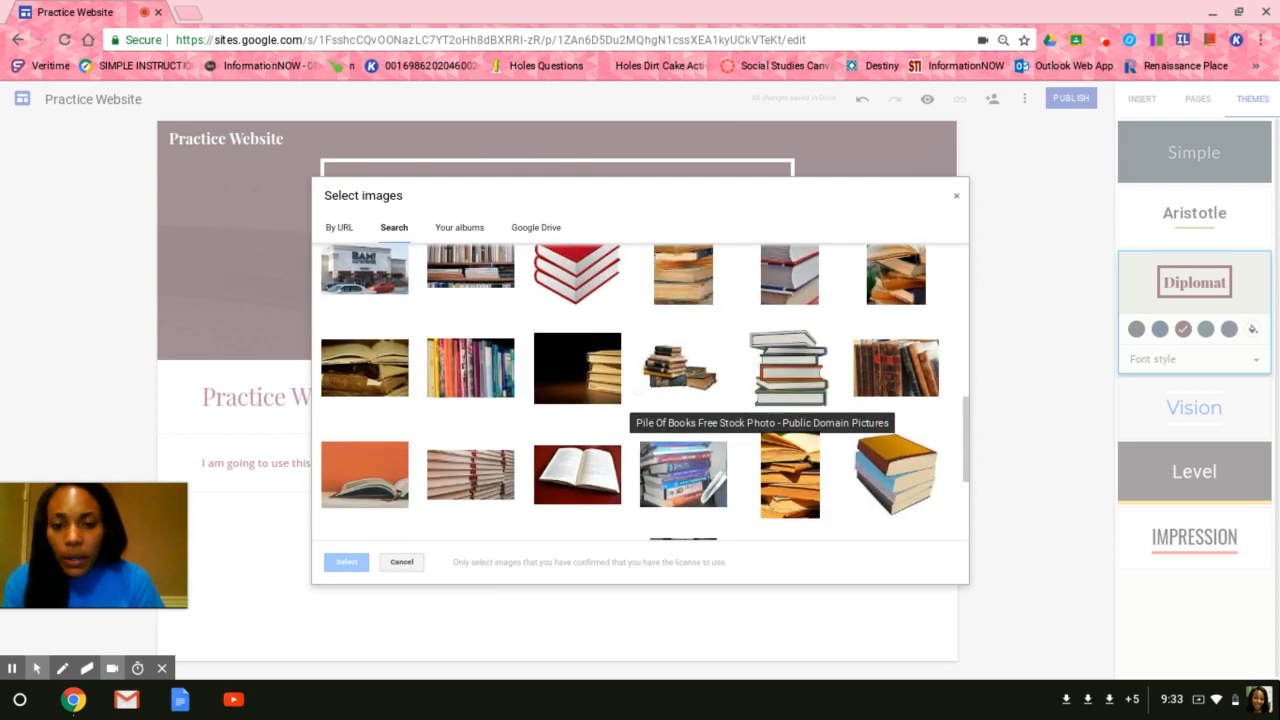
scroll(622, 404, "up", 4)
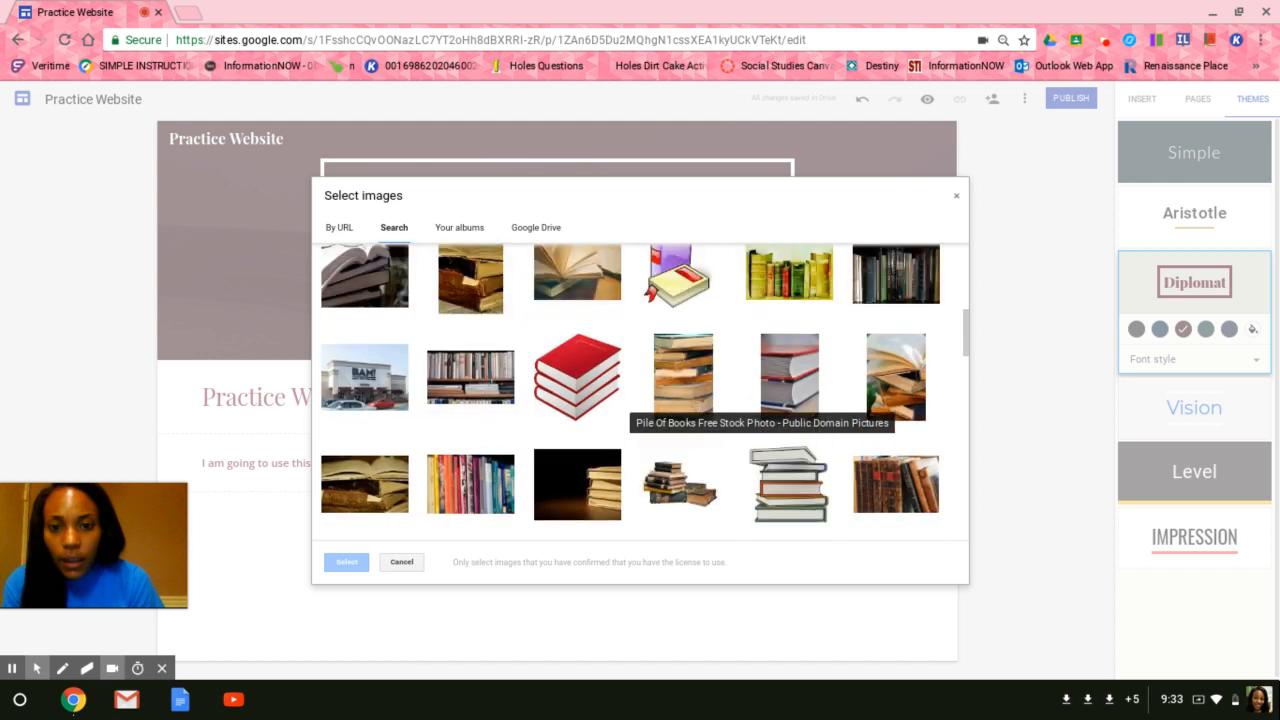
left_click(574, 433)
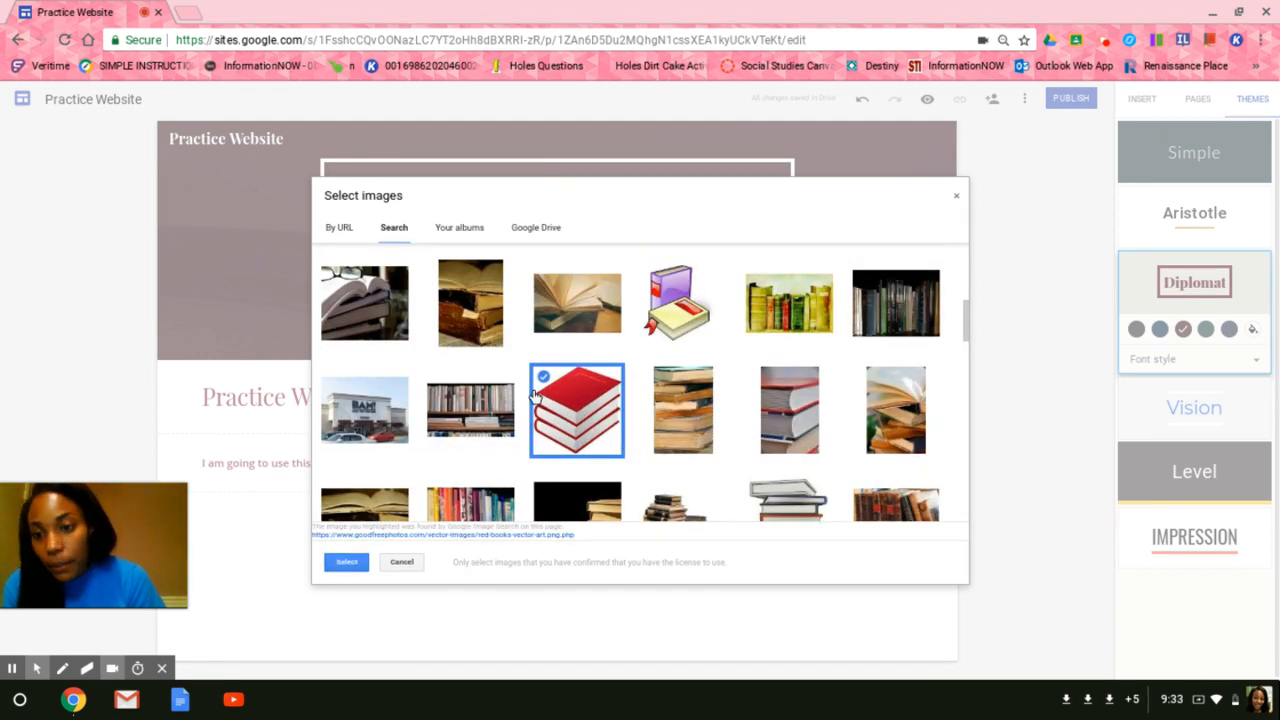
left_click(347, 564)
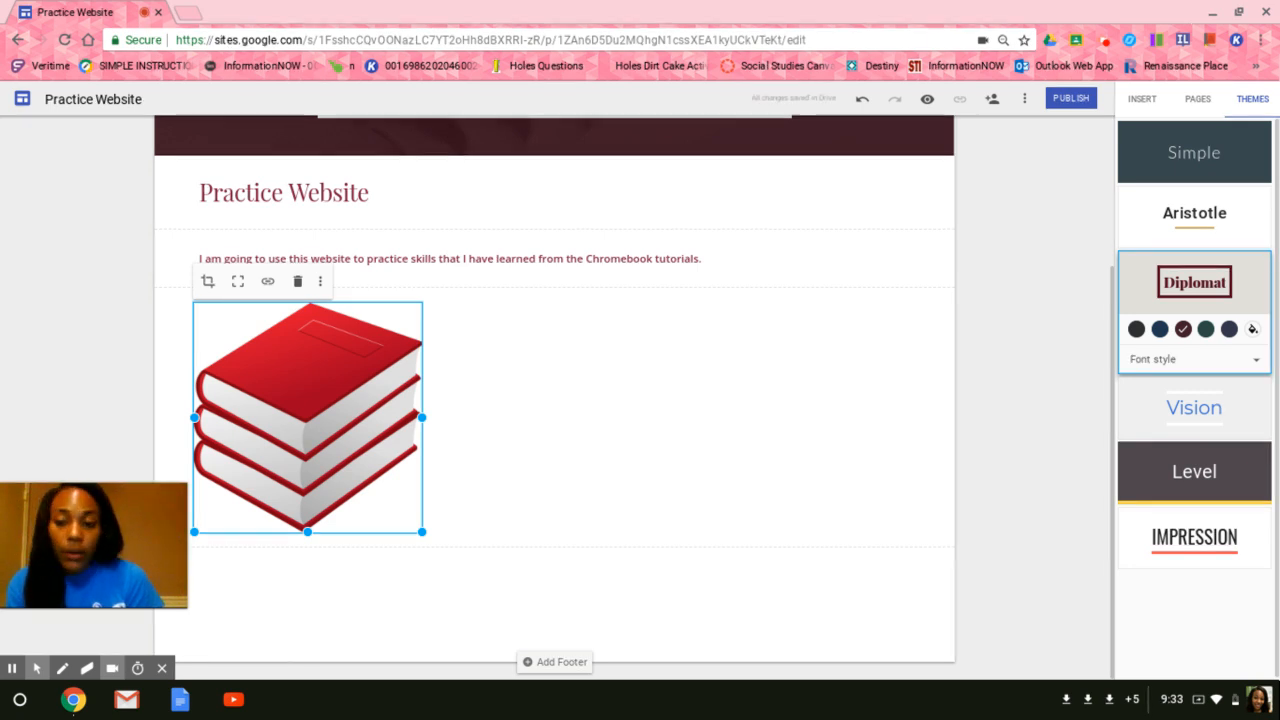
scroll(554, 400, "up", 2)
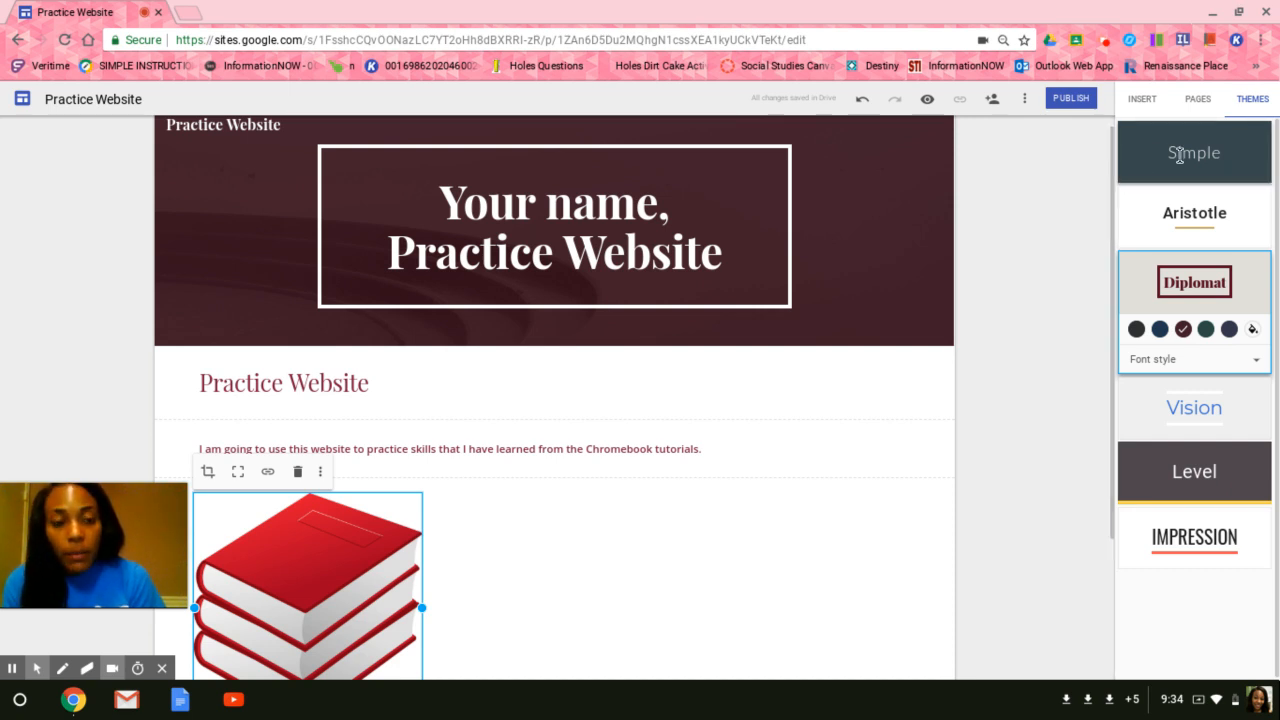
Add a new page named More Information to the site.
left_click(1195, 101)
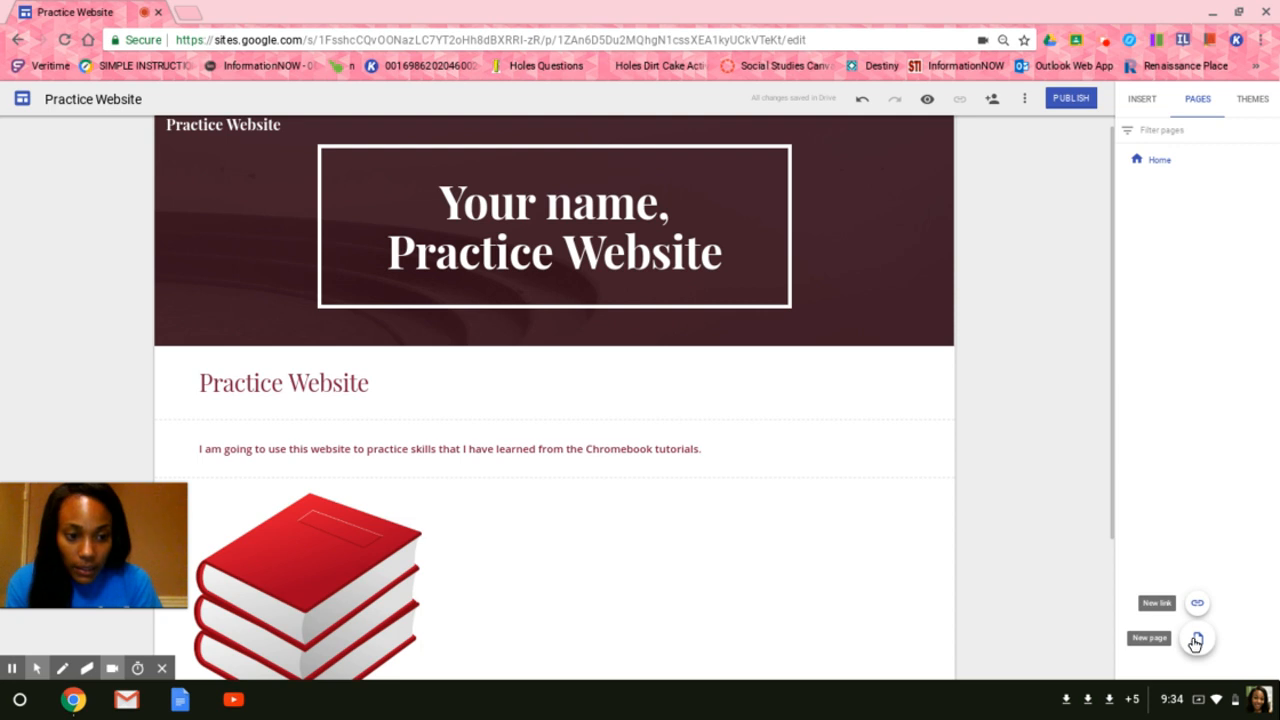
left_click(1195, 640)
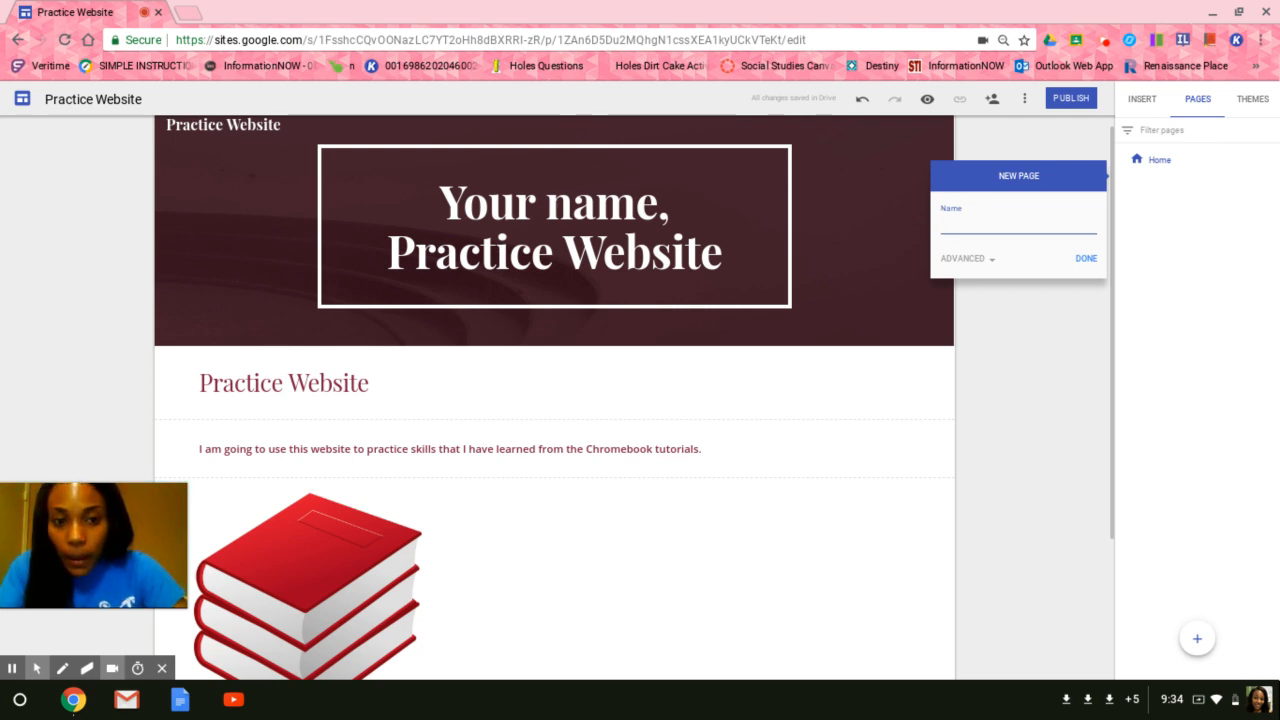
type("More Inform")
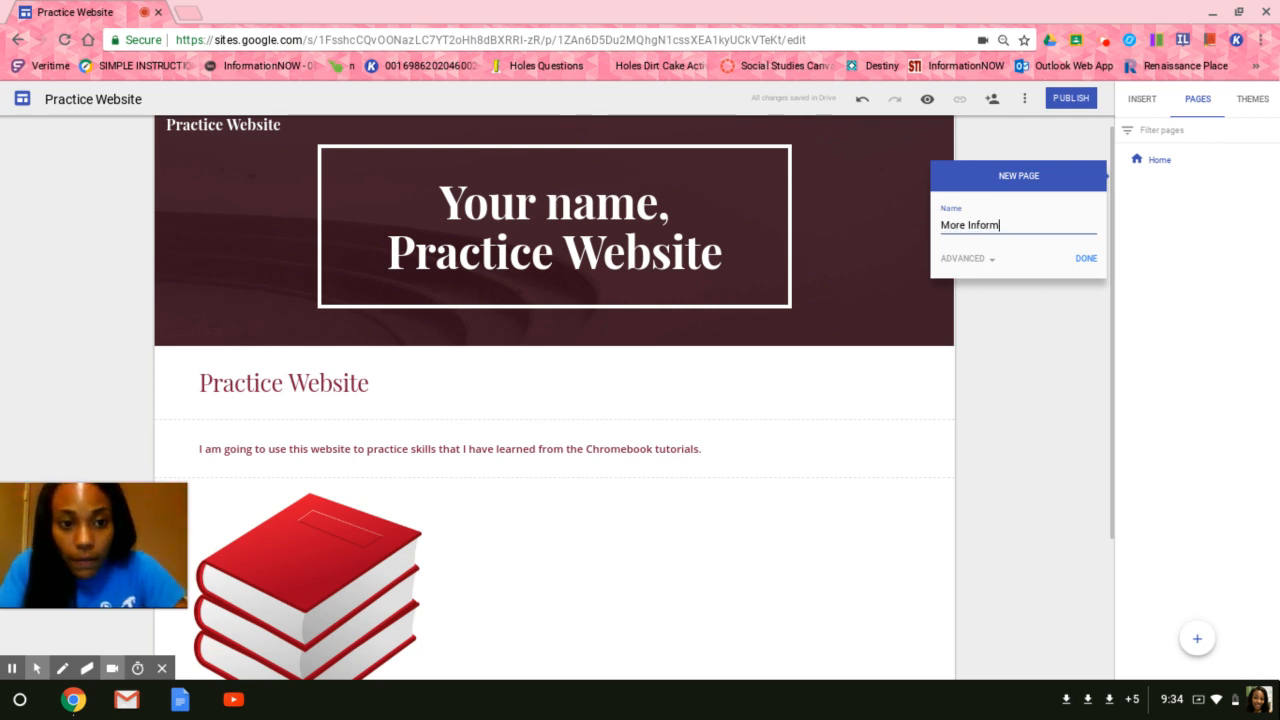
type("ation")
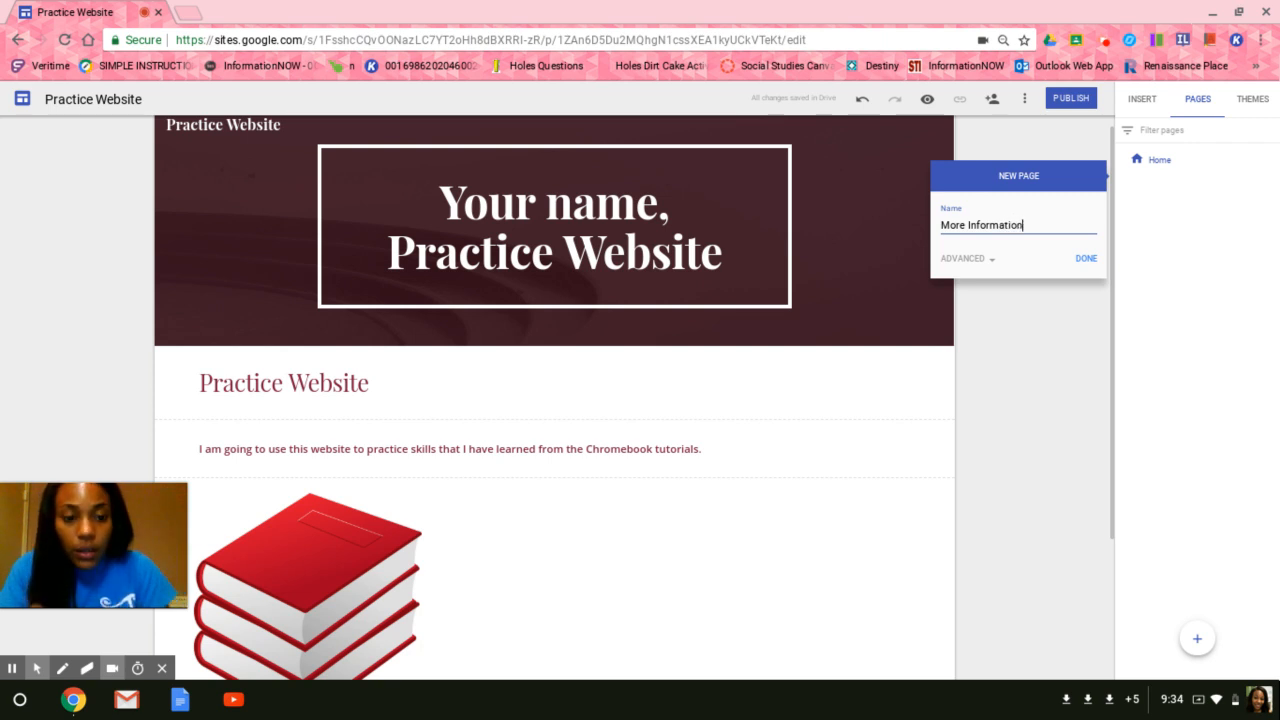
left_click(1086, 258)
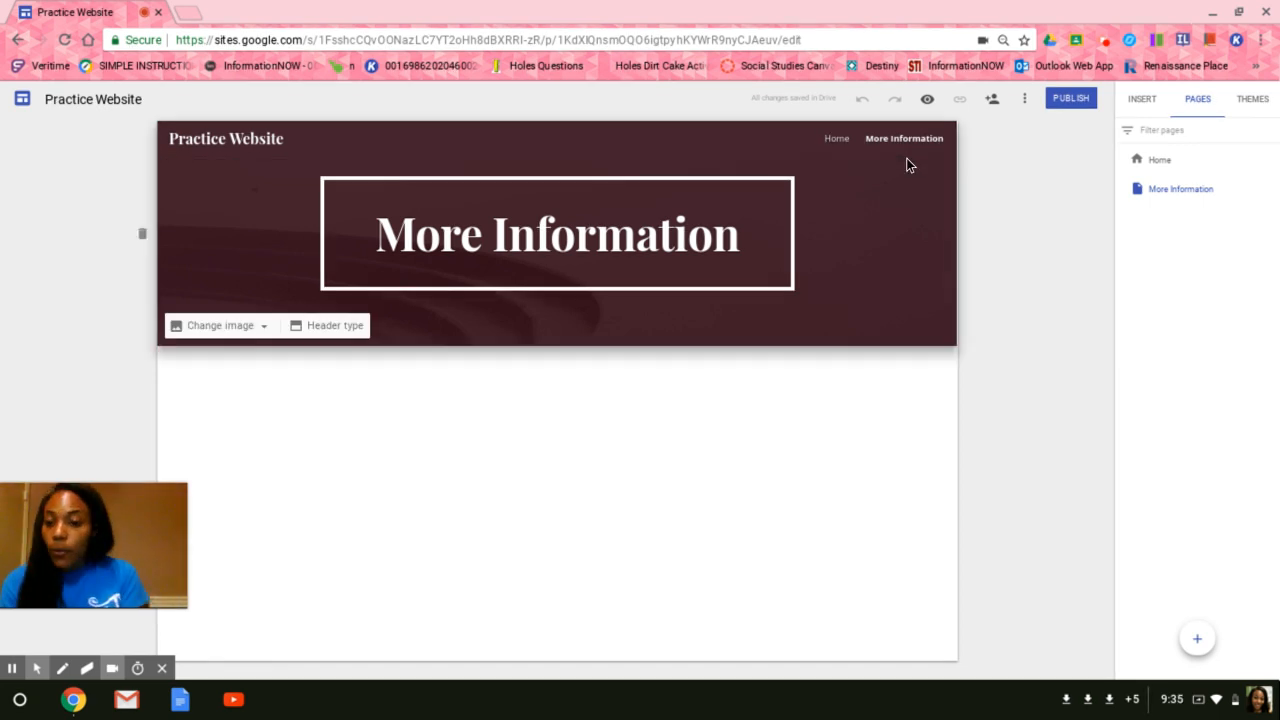
On the More Information page, insert a Title-styled text box reading More Information.
left_click(835, 140)
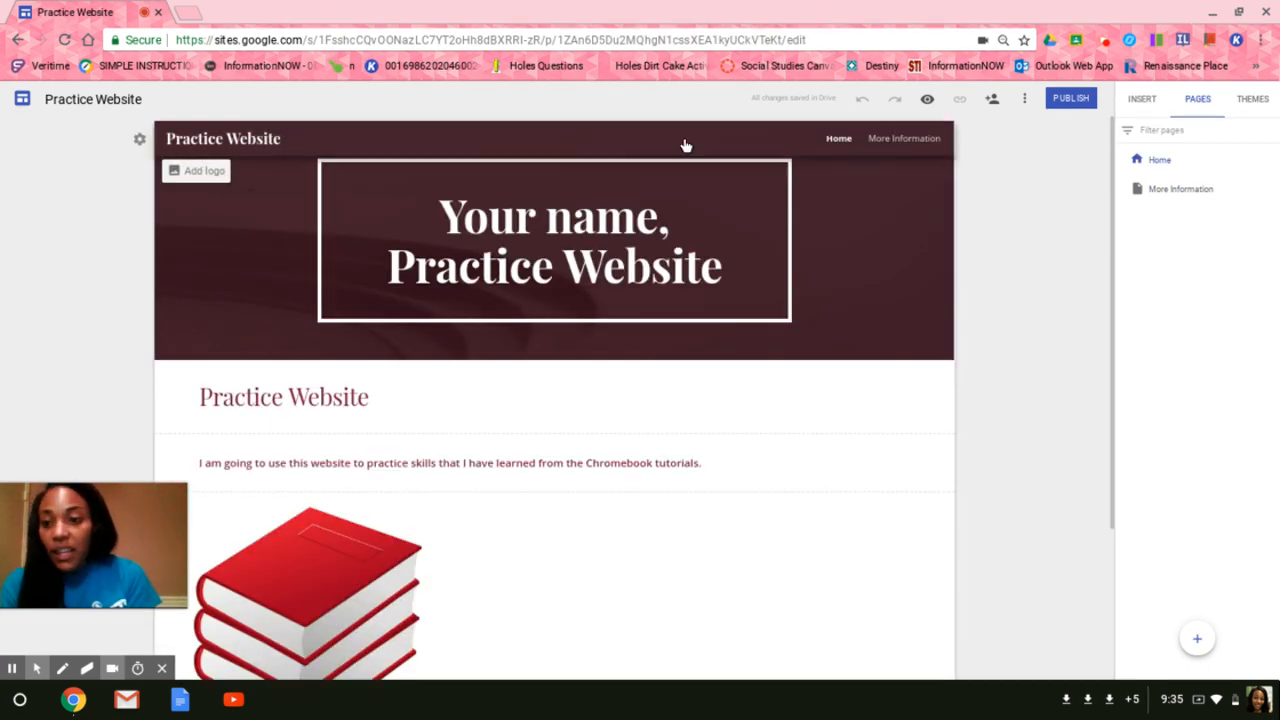
left_click(894, 139)
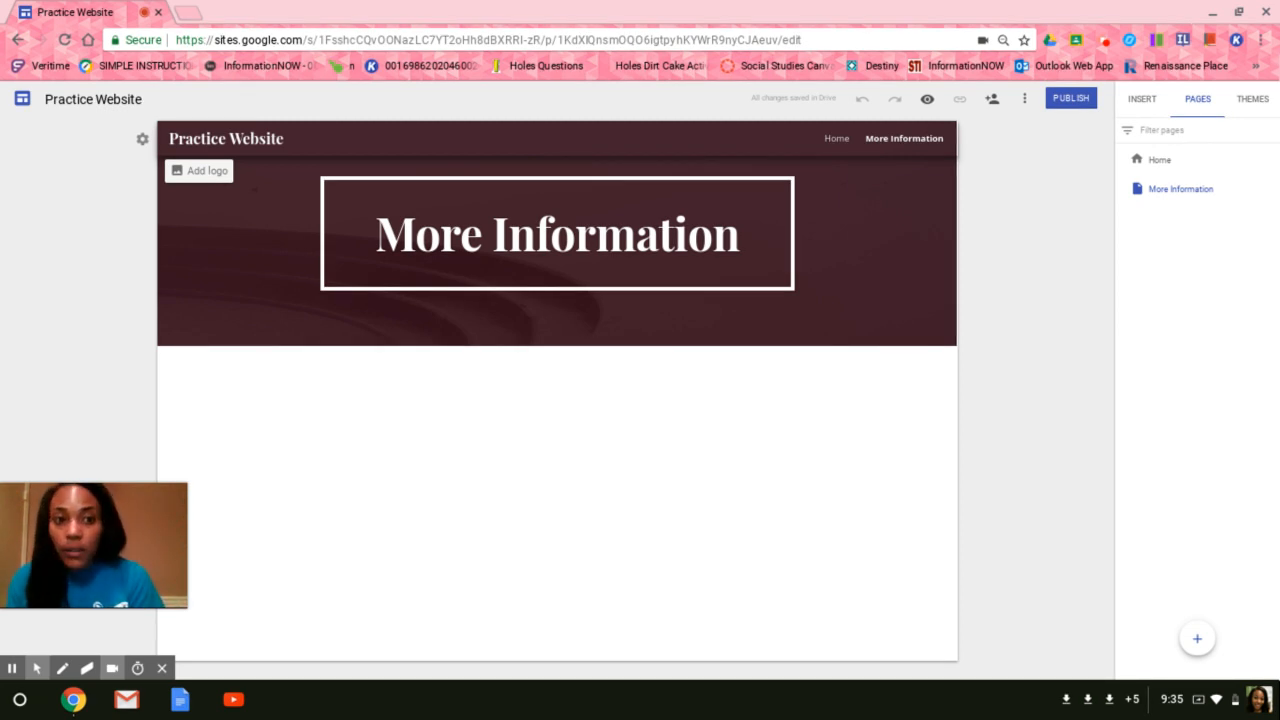
left_click(1140, 97)
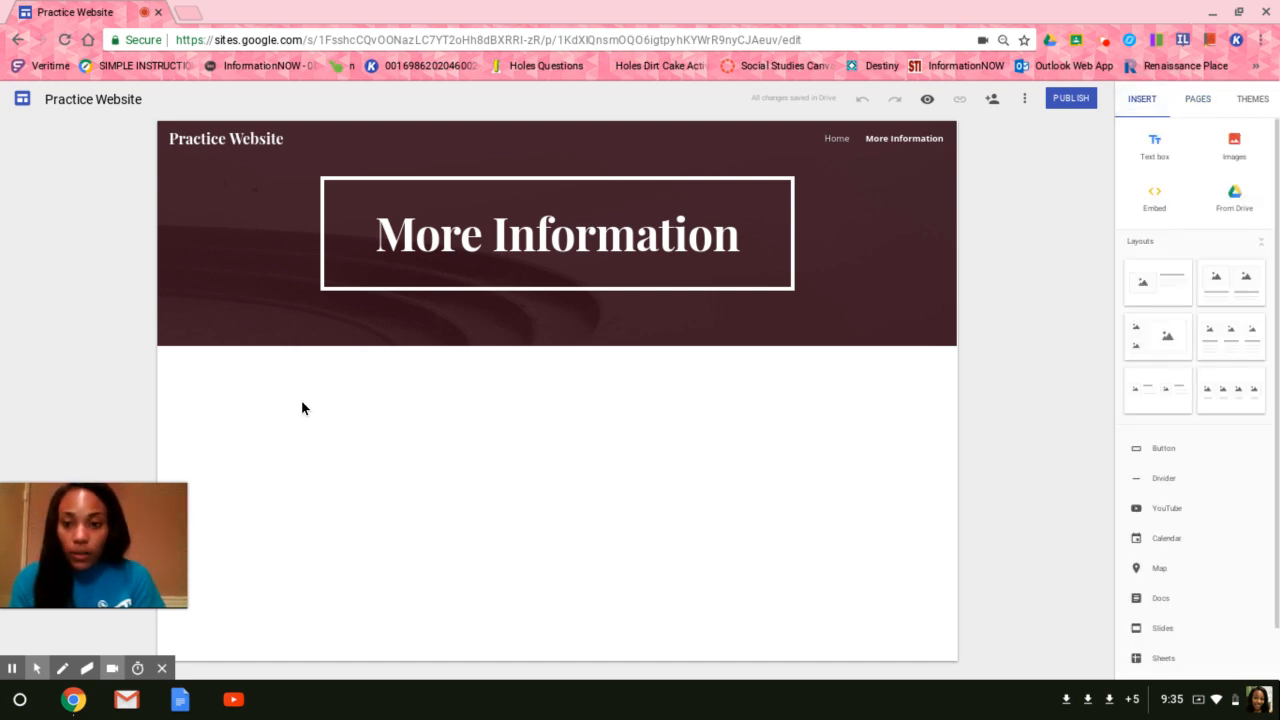
left_click(1154, 153)
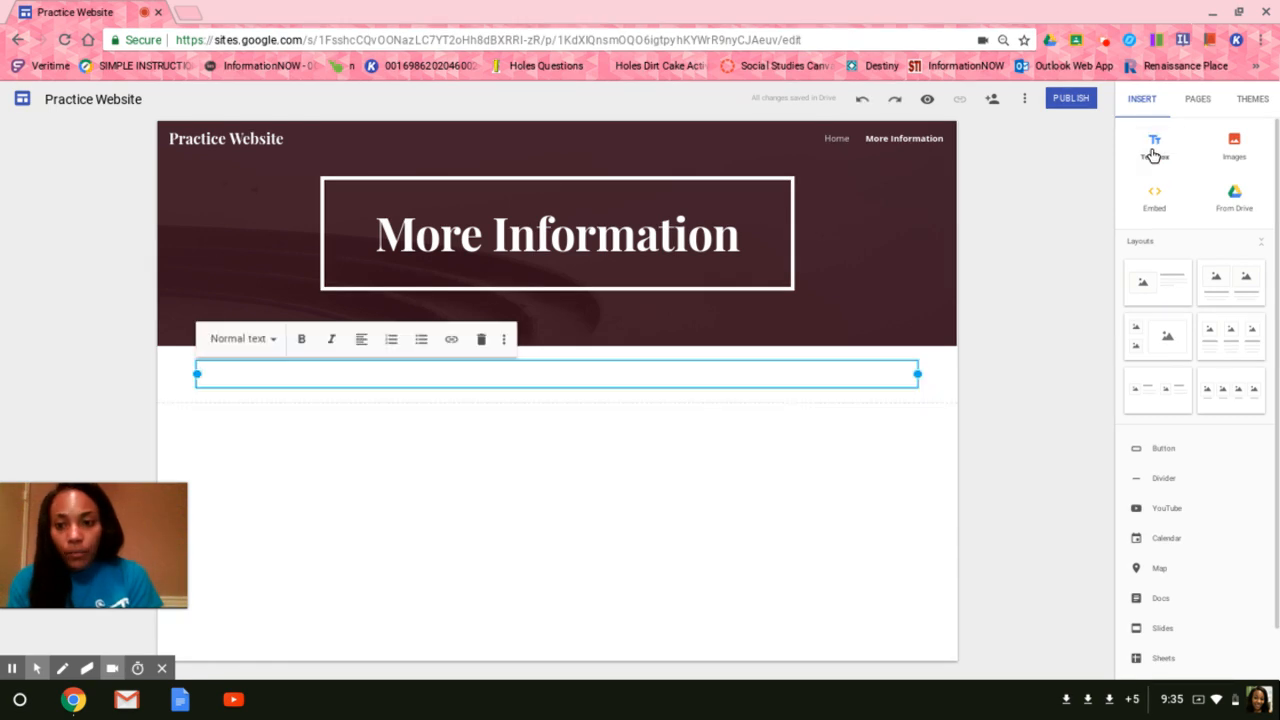
left_click(273, 340)
left_click(257, 386)
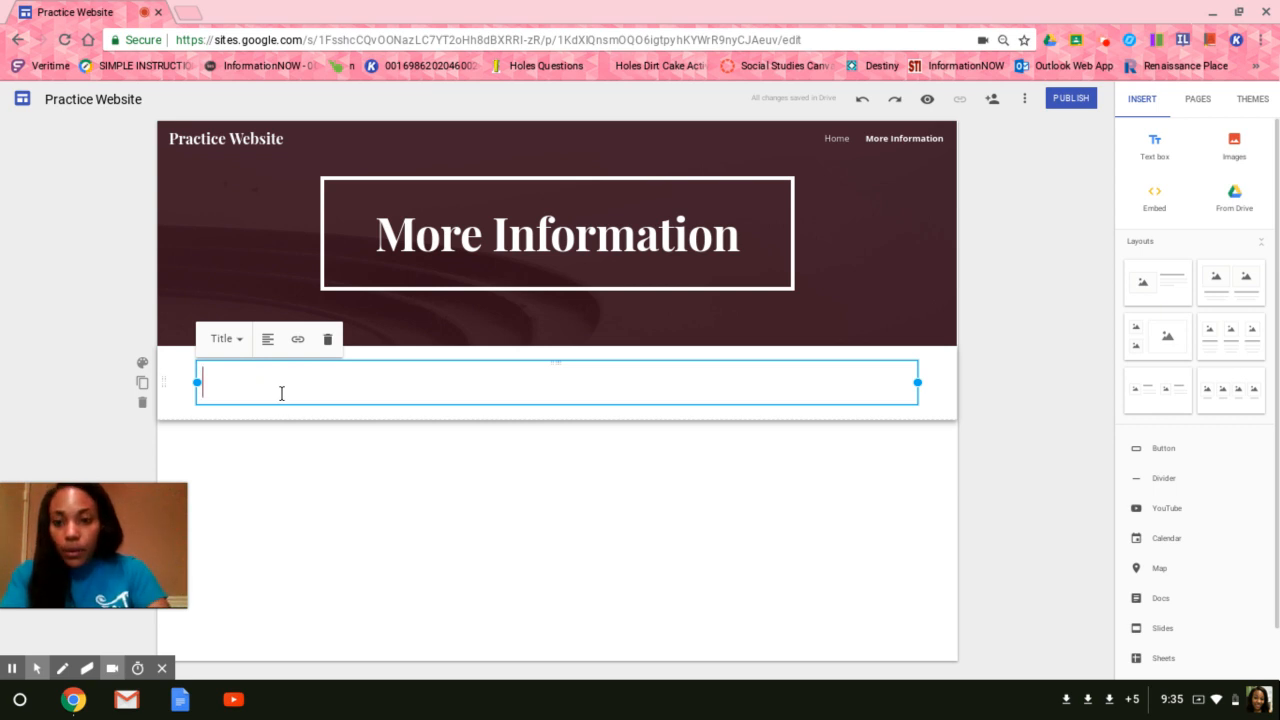
type("More Information")
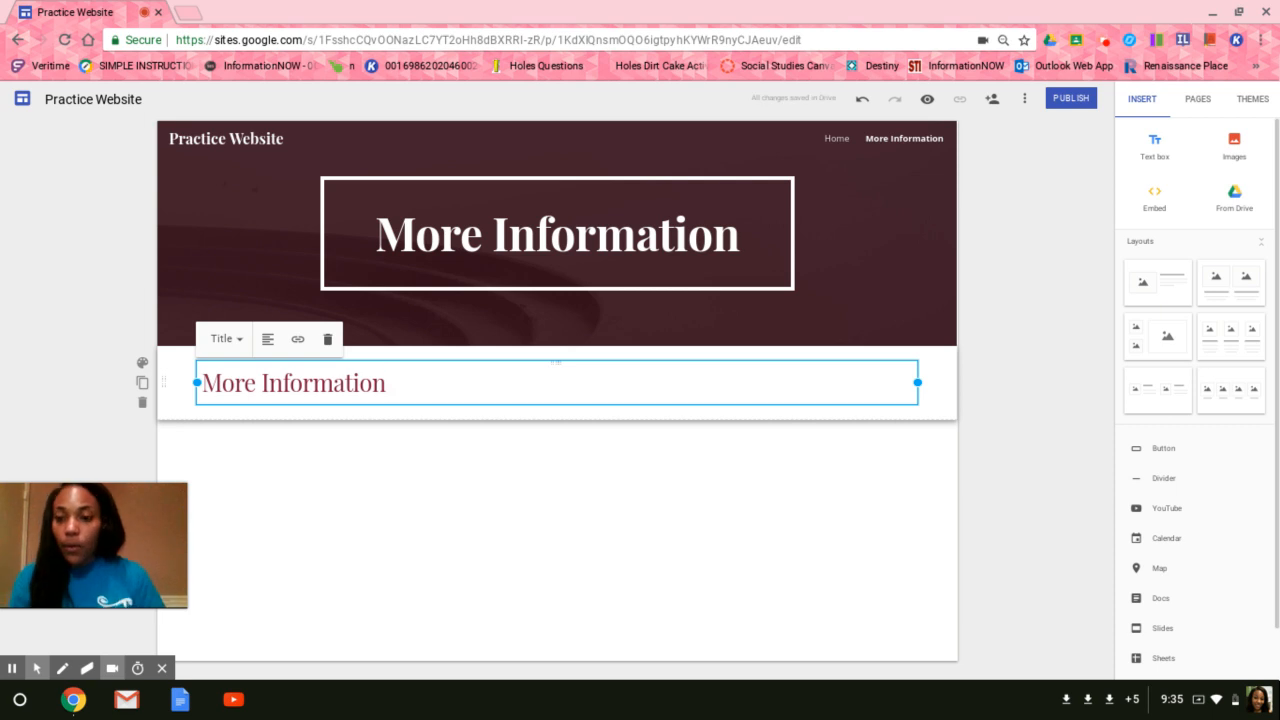
left_click(323, 451)
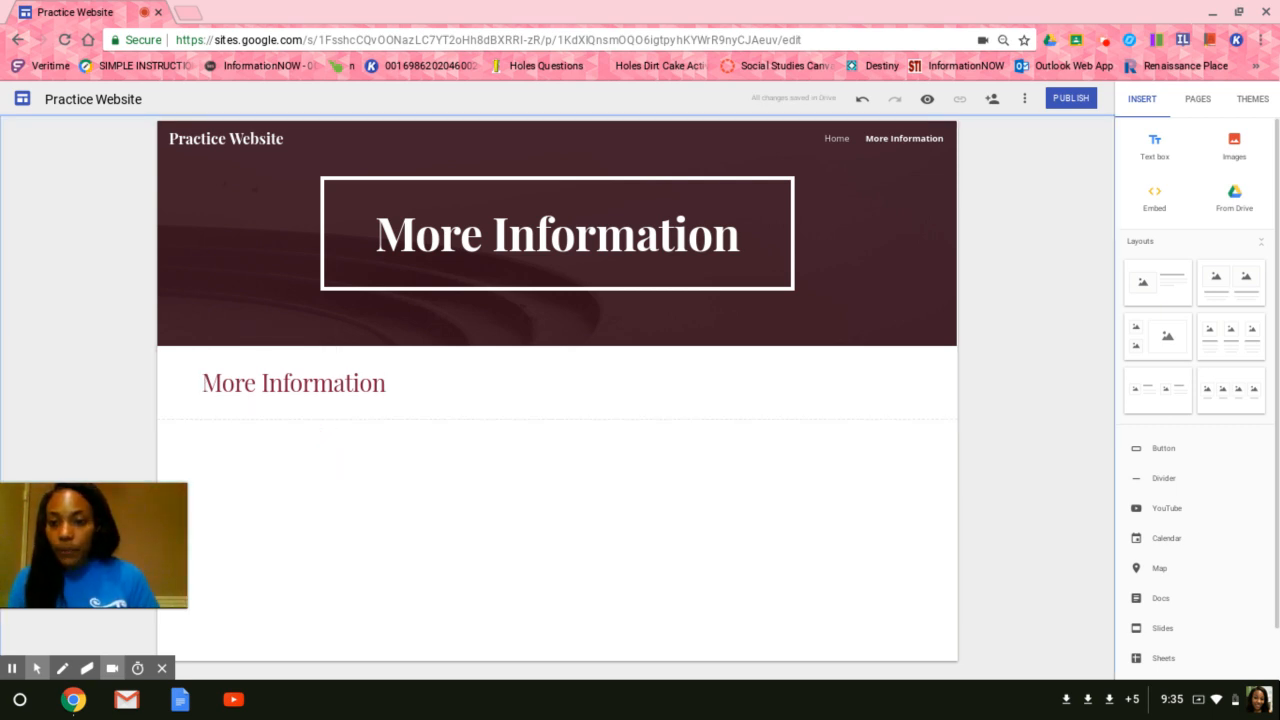
Add a text box below the title reading "This is my practice website. I will add more information that I learn about Google Sites to this page.".
double_click(210, 430)
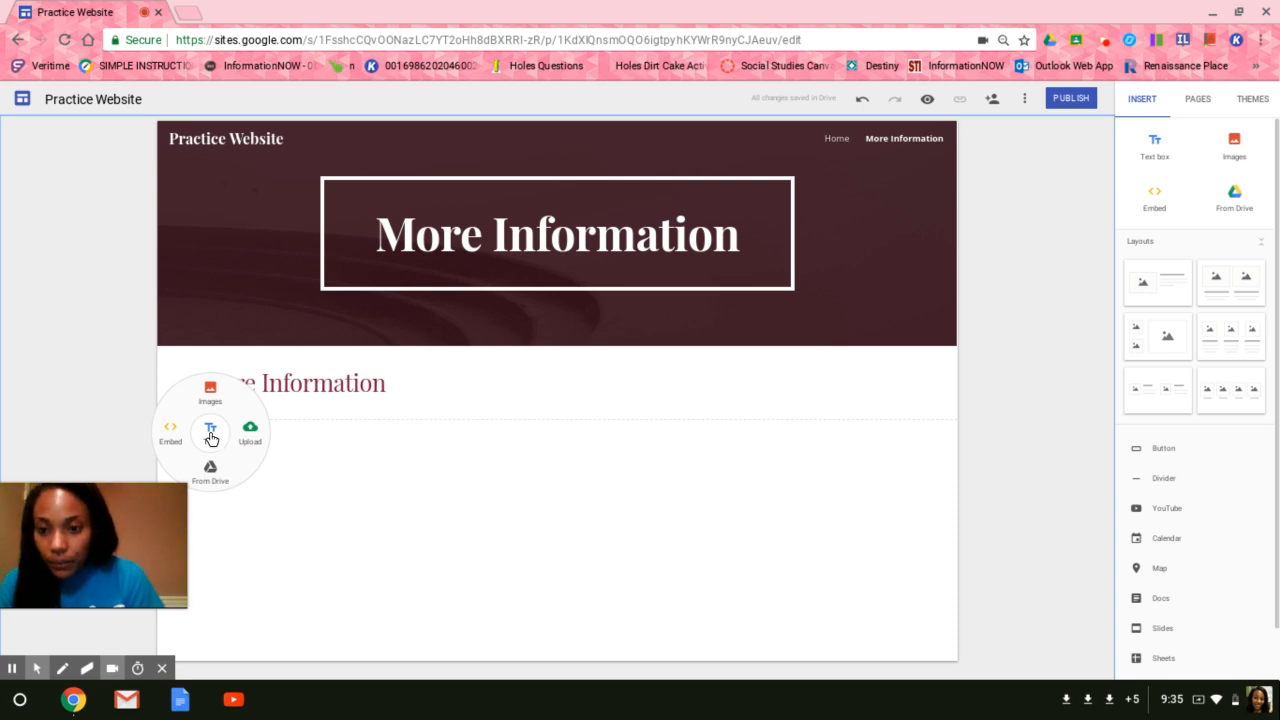
left_click(210, 432)
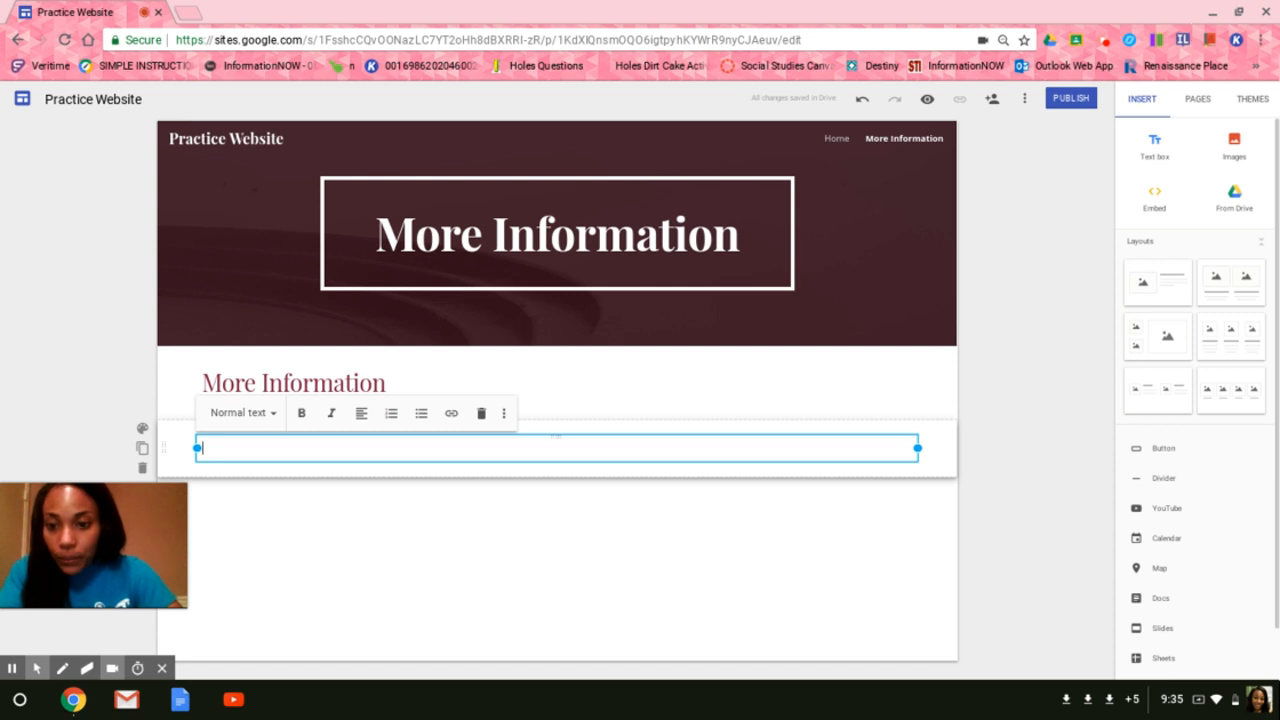
type("This is m")
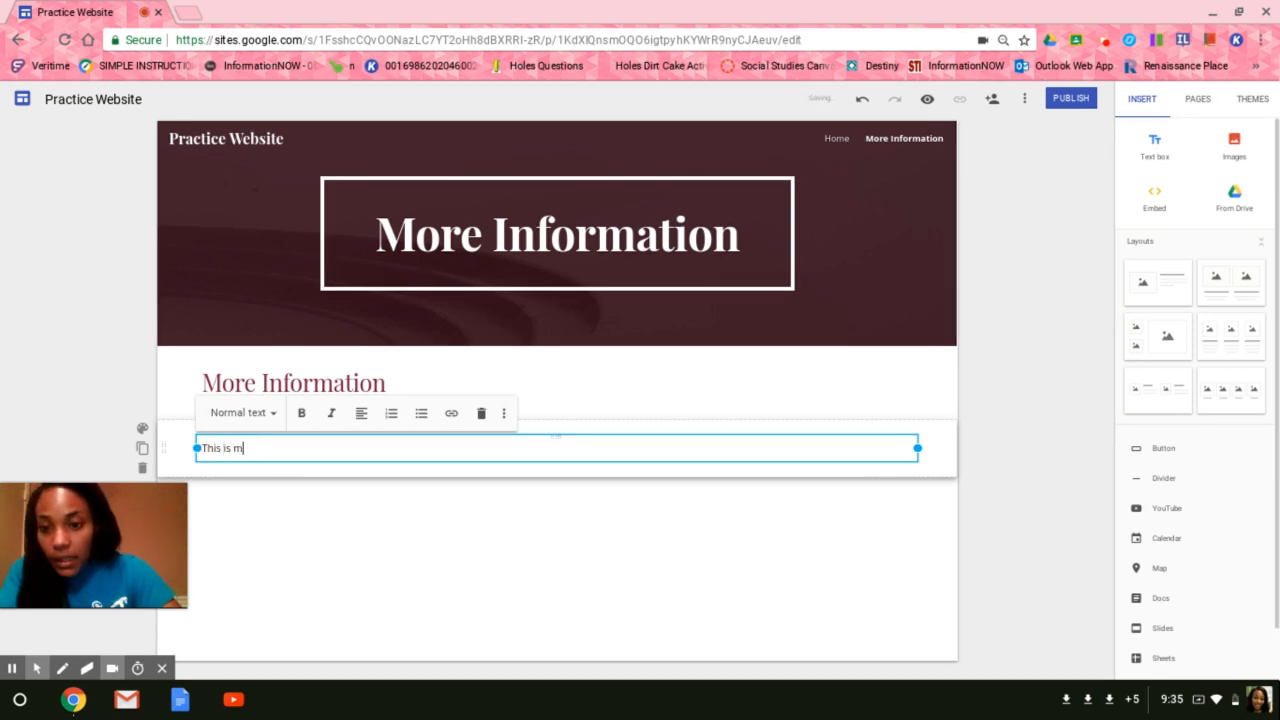
type("y practice webs")
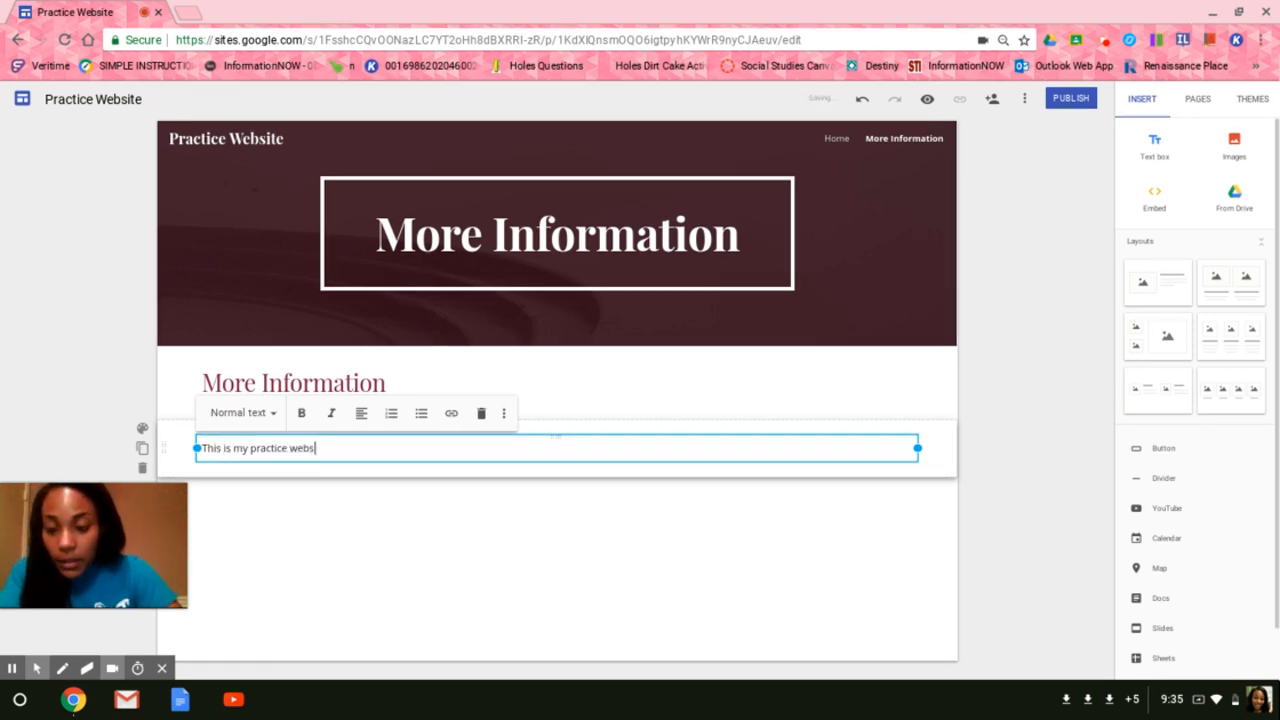
type("ite. I w")
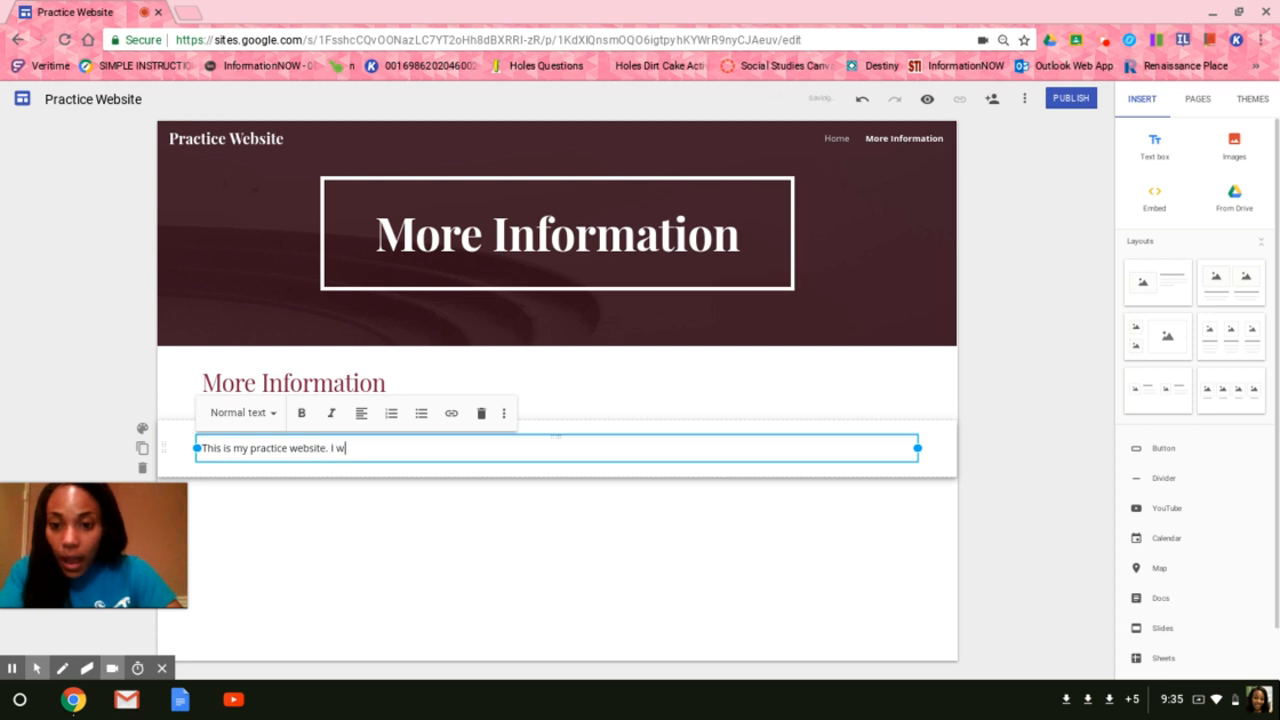
type("ill add more in")
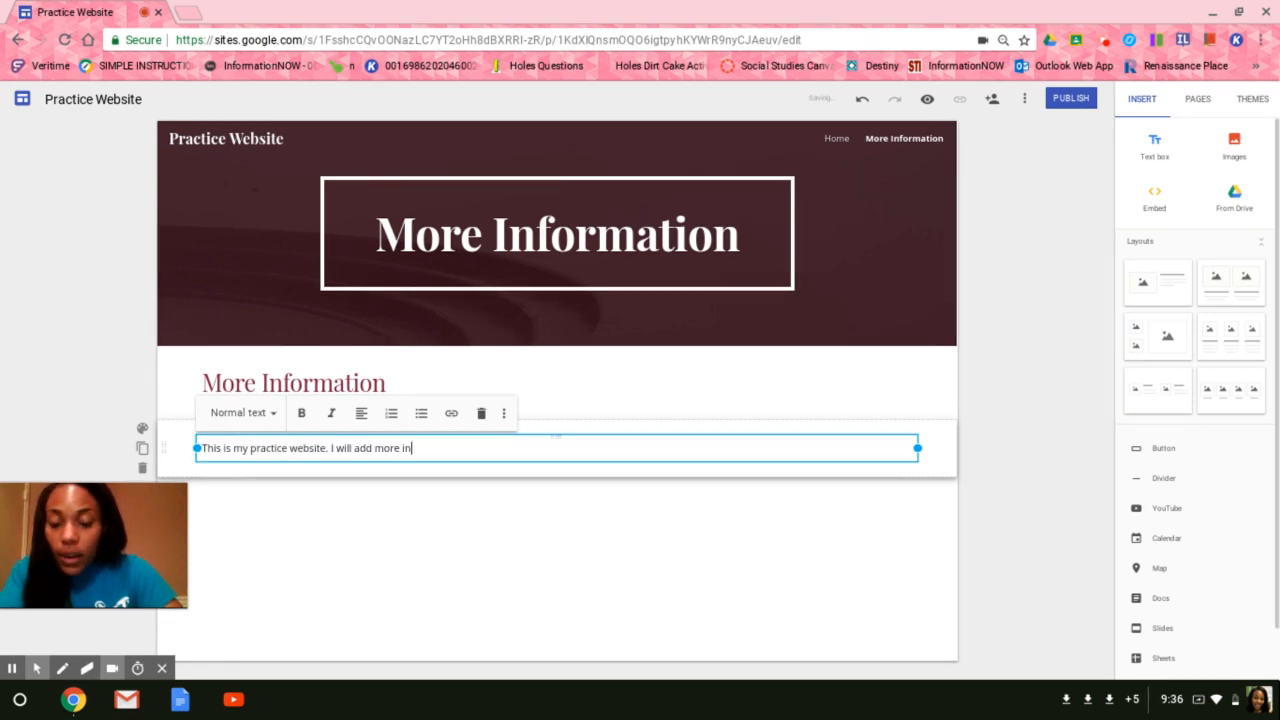
type("formation that I le")
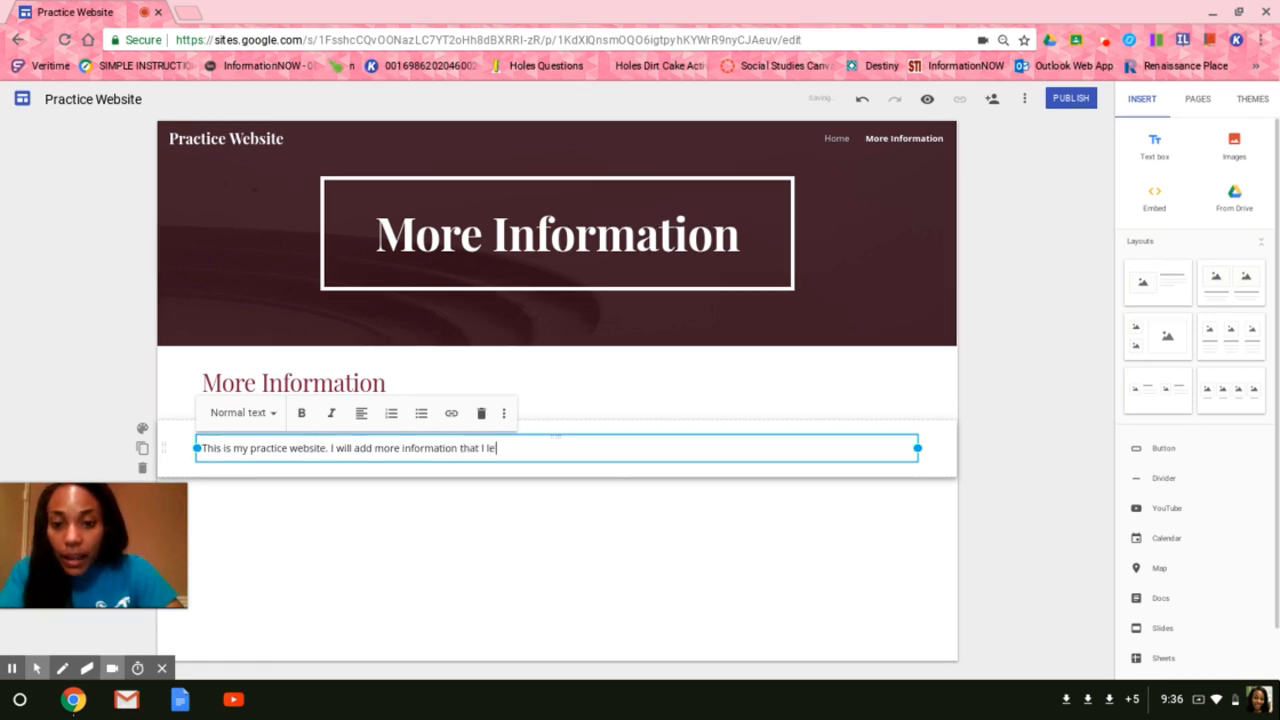
type("arn about Go")
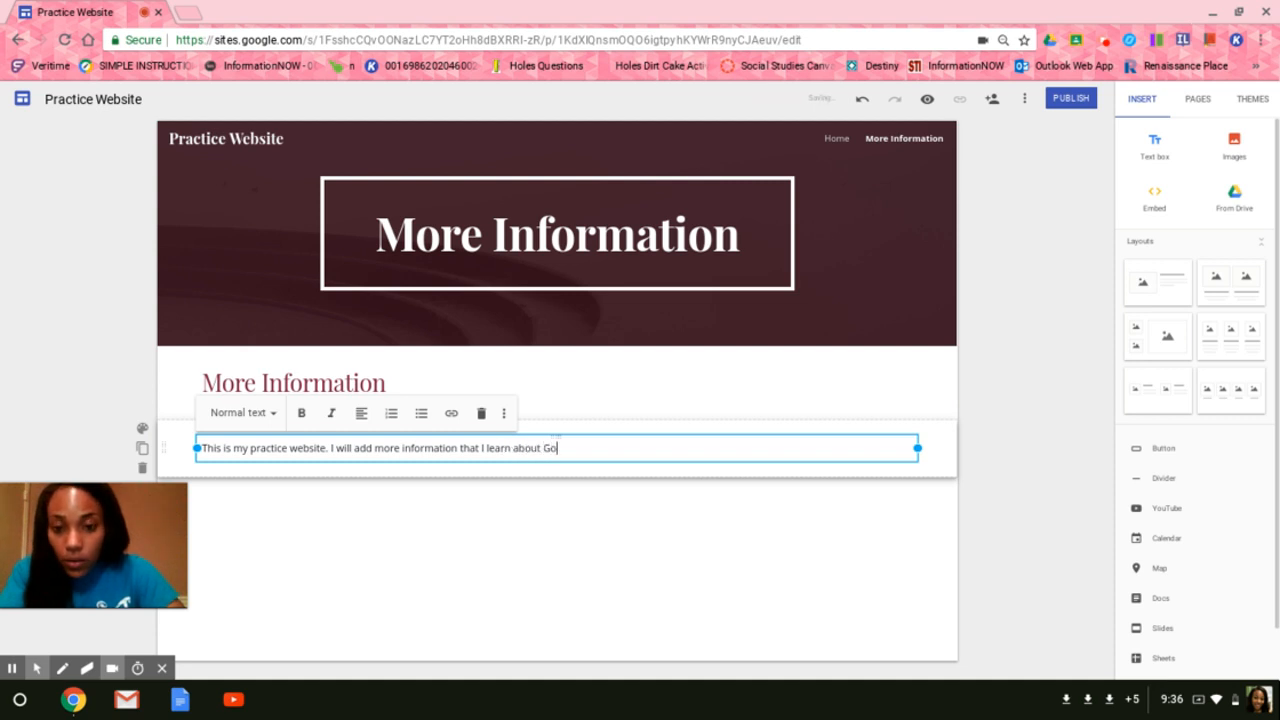
type("ogle Sites ")
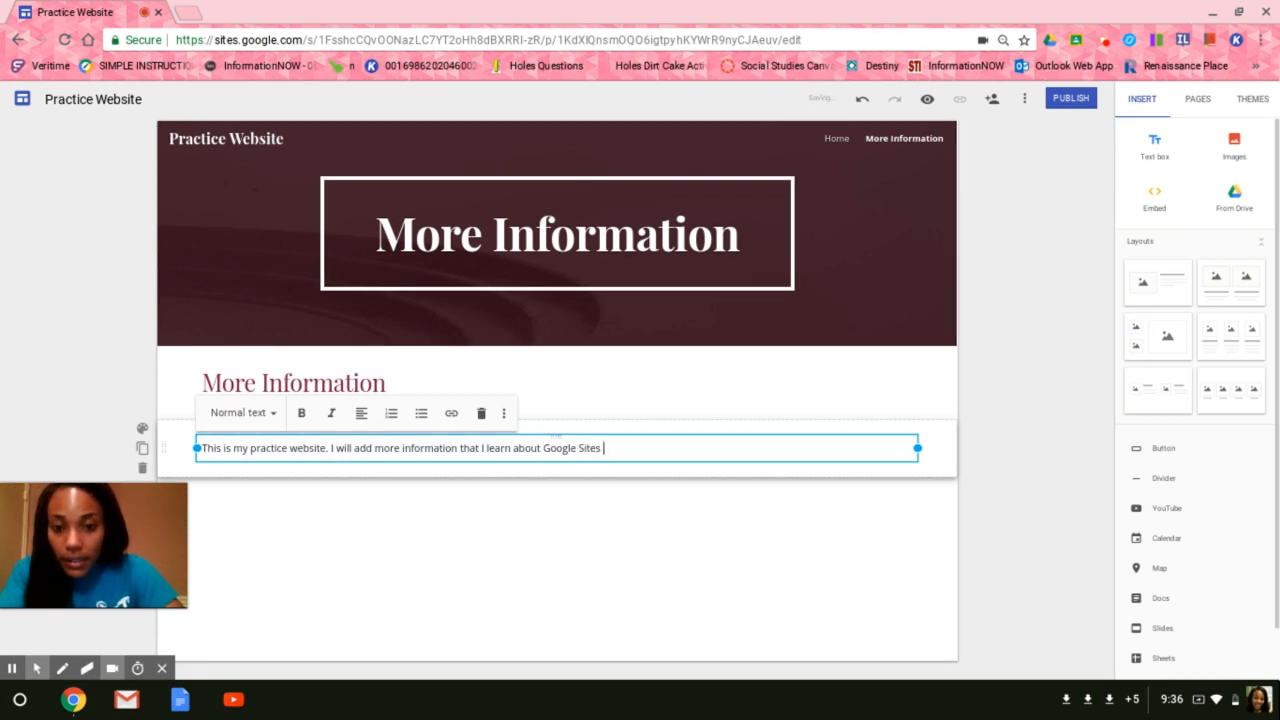
type("to this page")
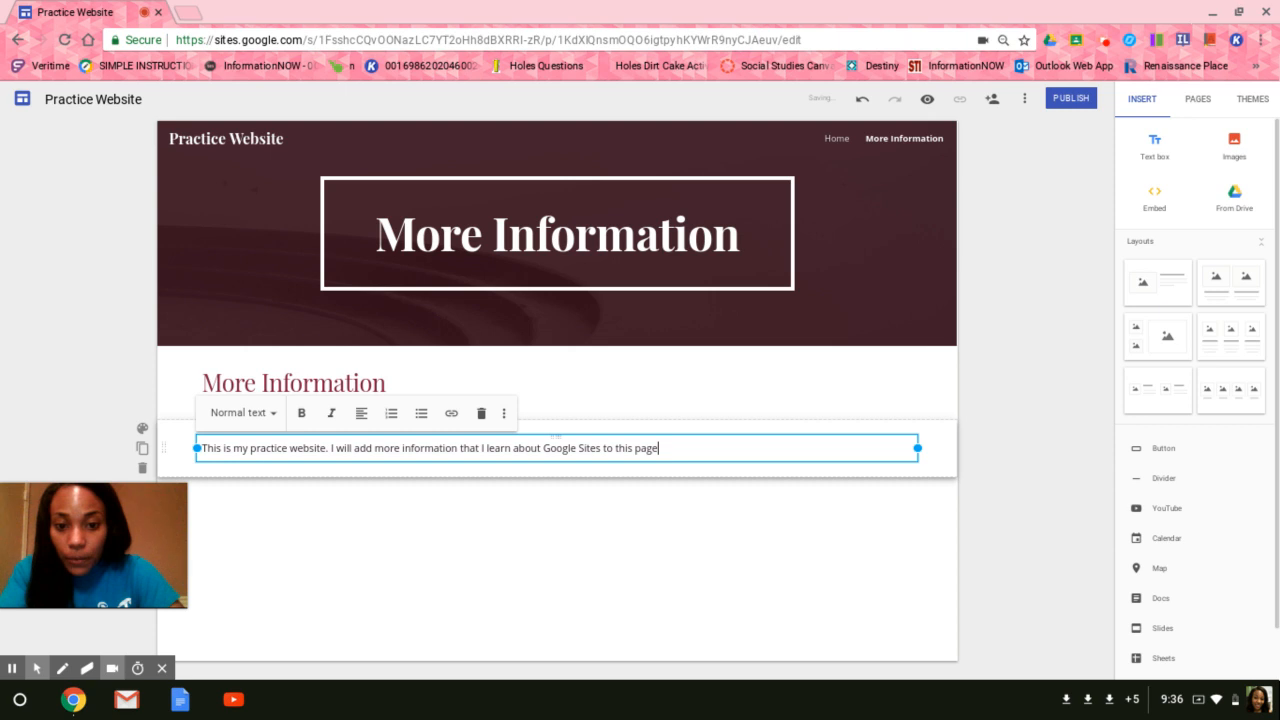
type(".")
left_click(311, 558)
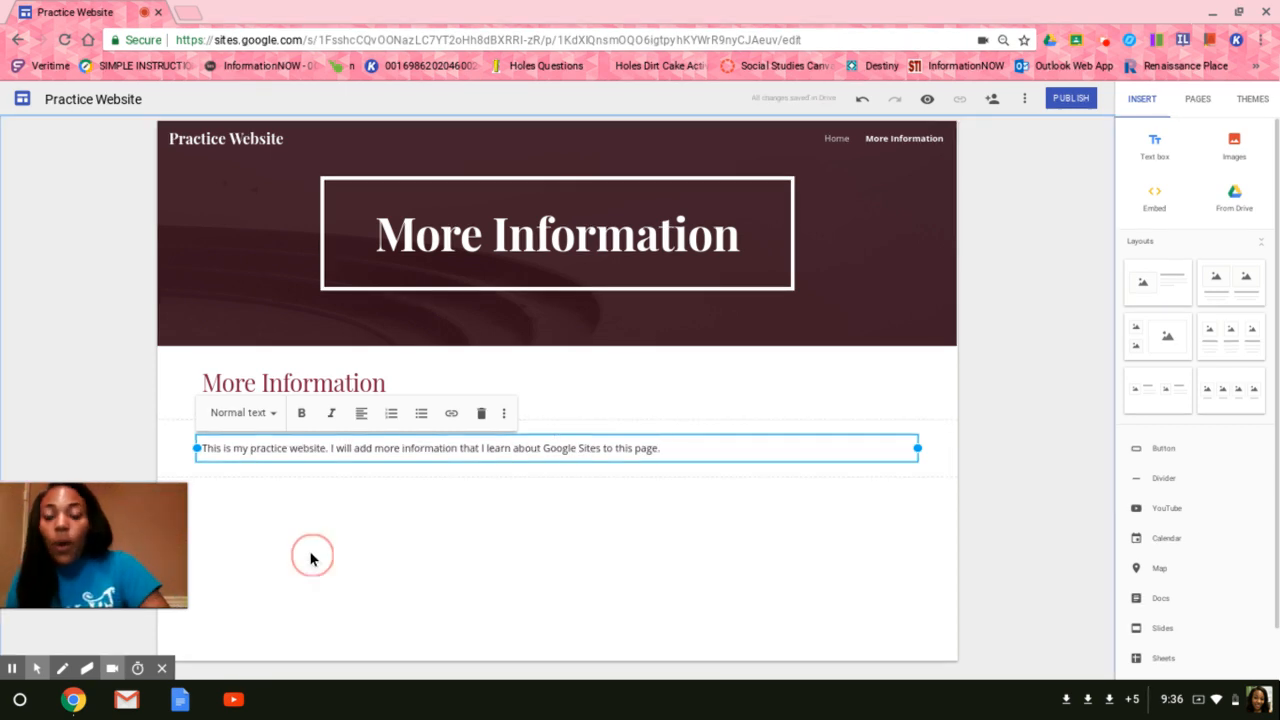
Change the new paragraph's text style to Subheading.
left_click(280, 449)
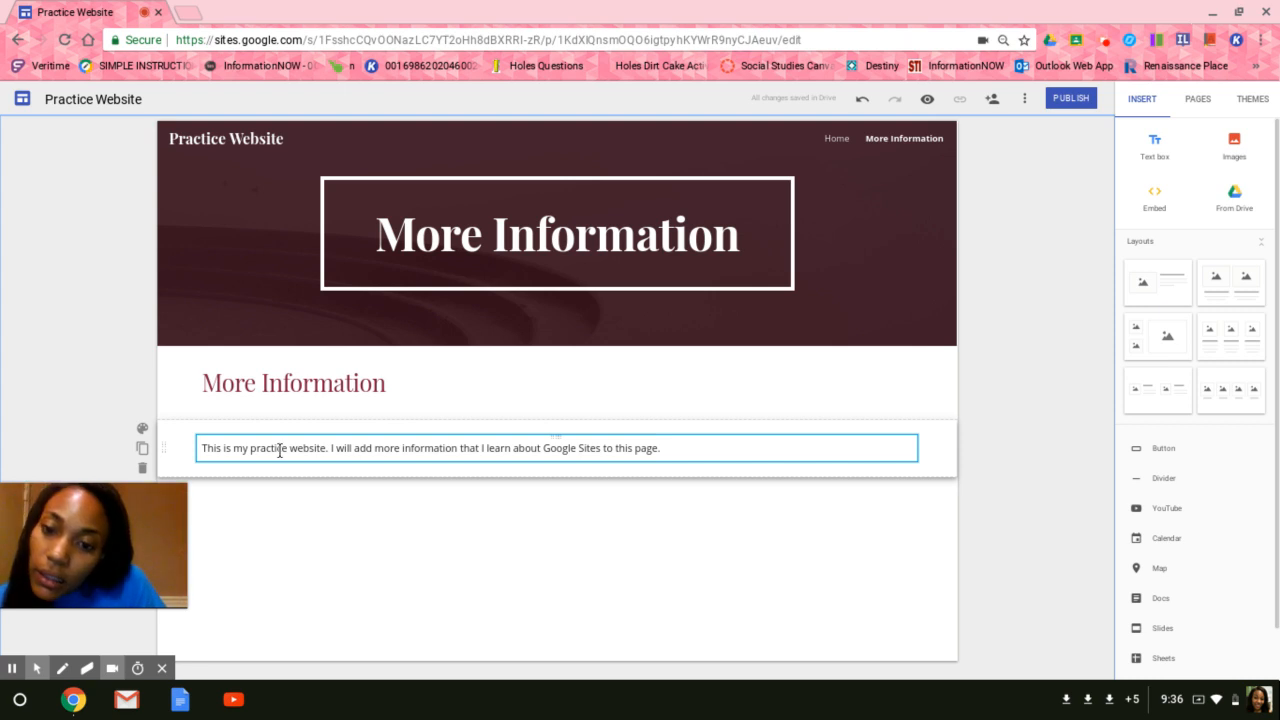
left_click_drag(280, 450, 287, 449)
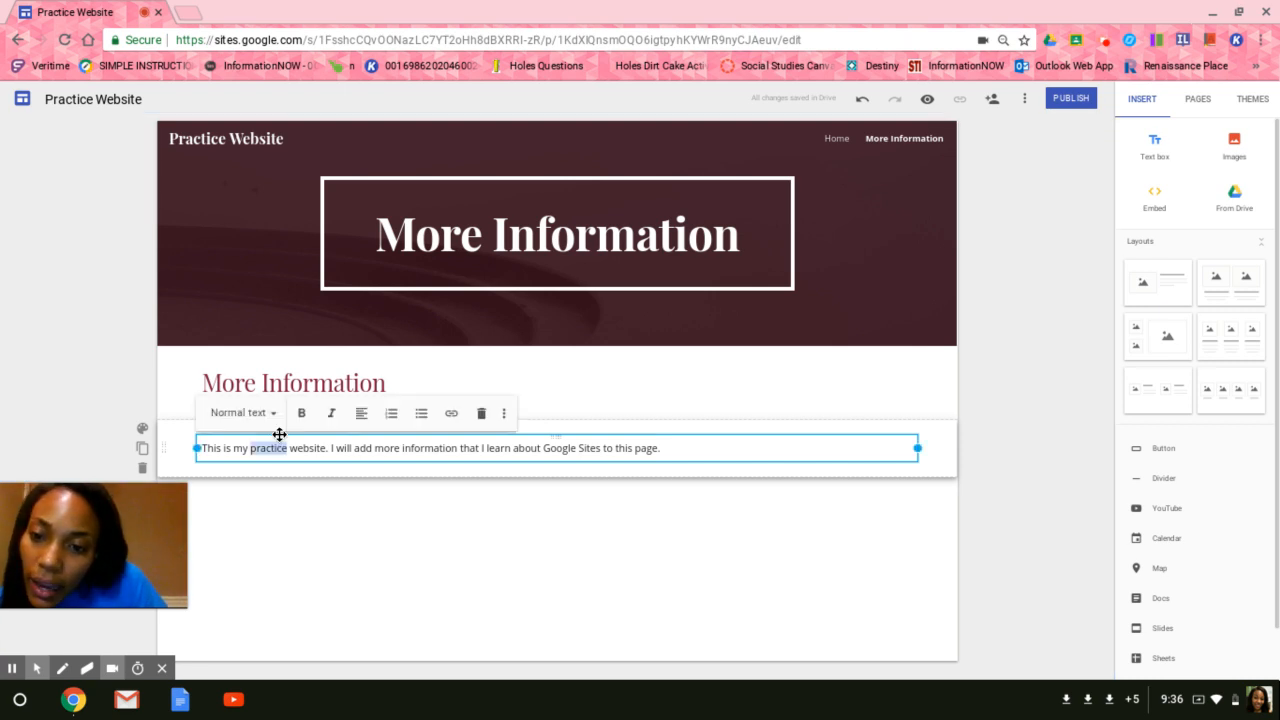
left_click(267, 424)
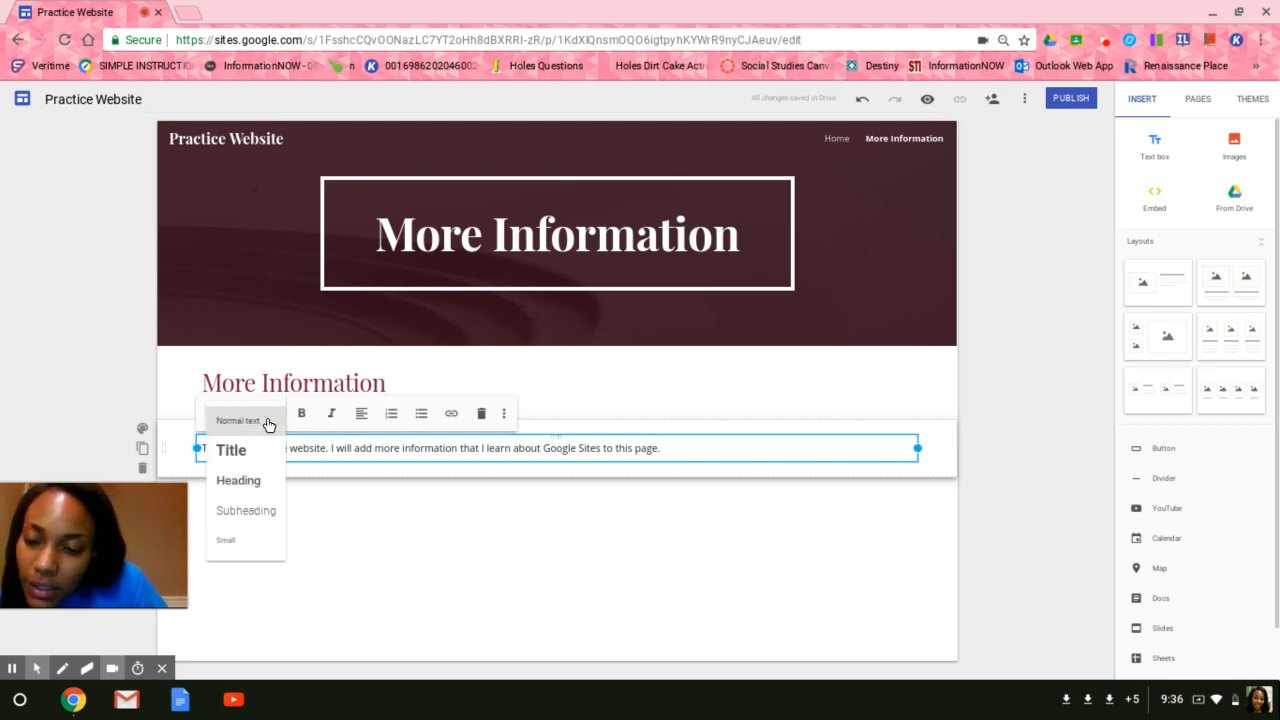
left_click(258, 511)
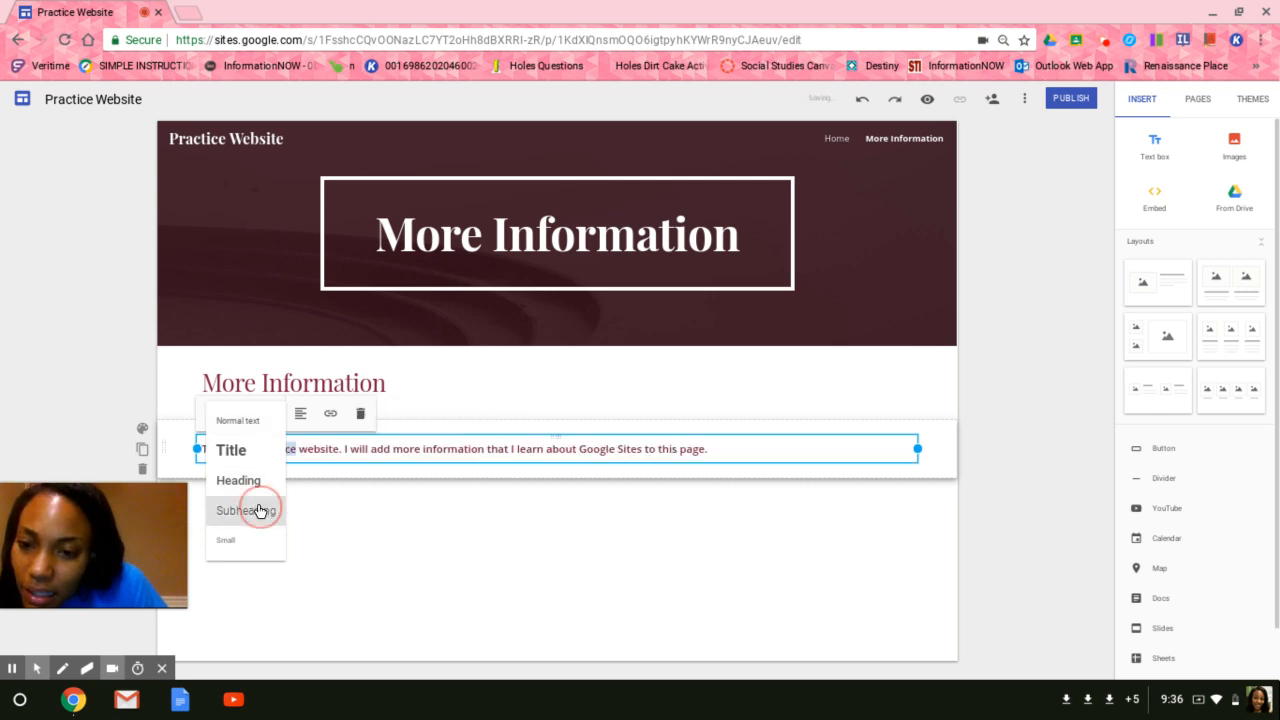
left_click(350, 491)
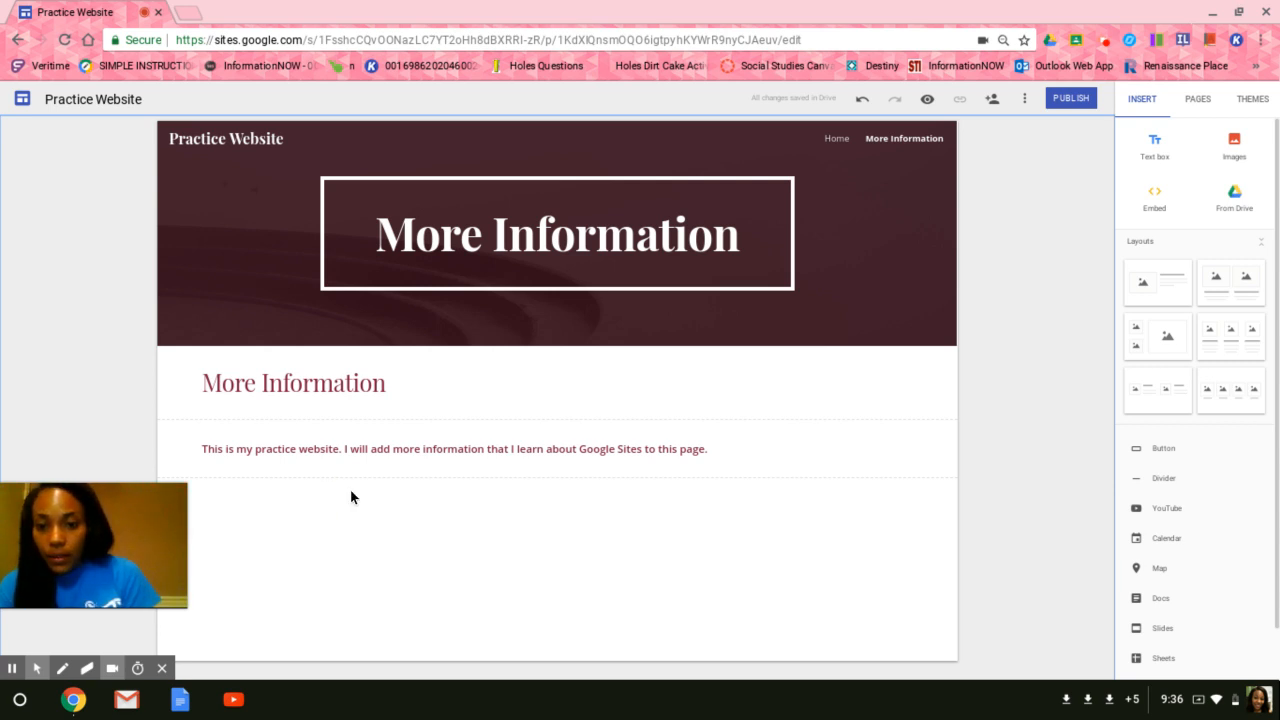
double_click(258, 482)
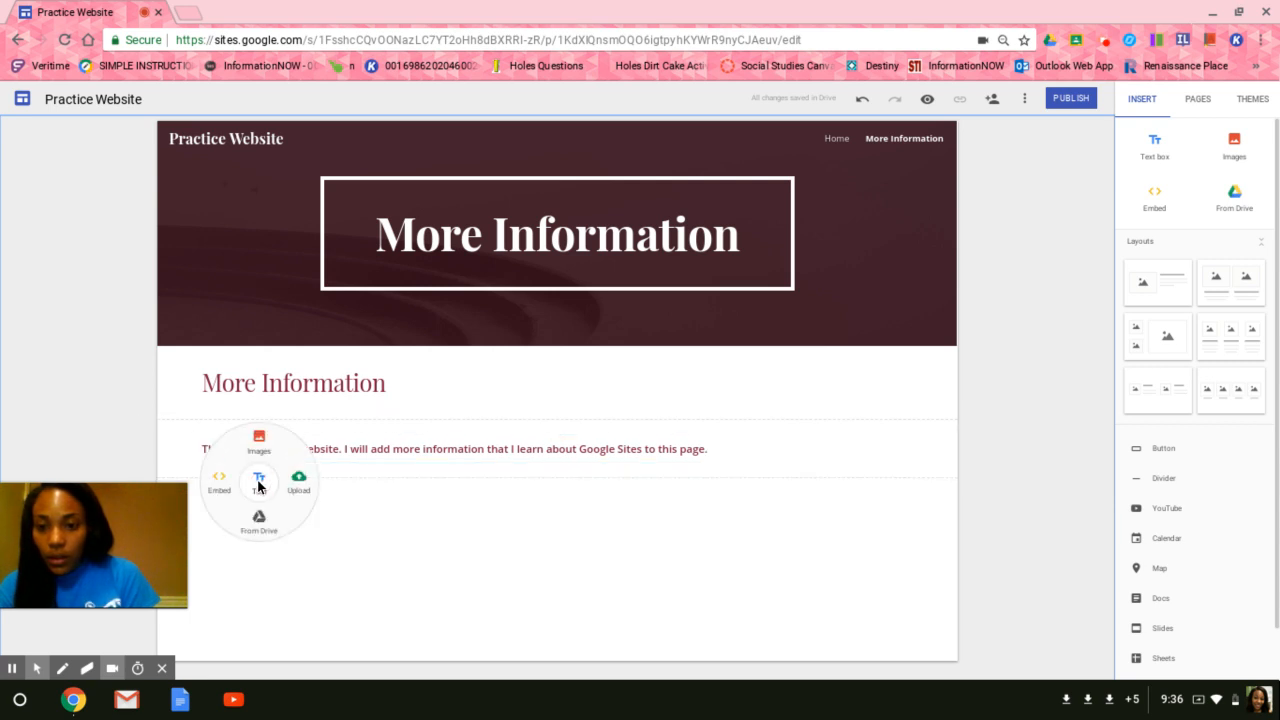
left_click(313, 511)
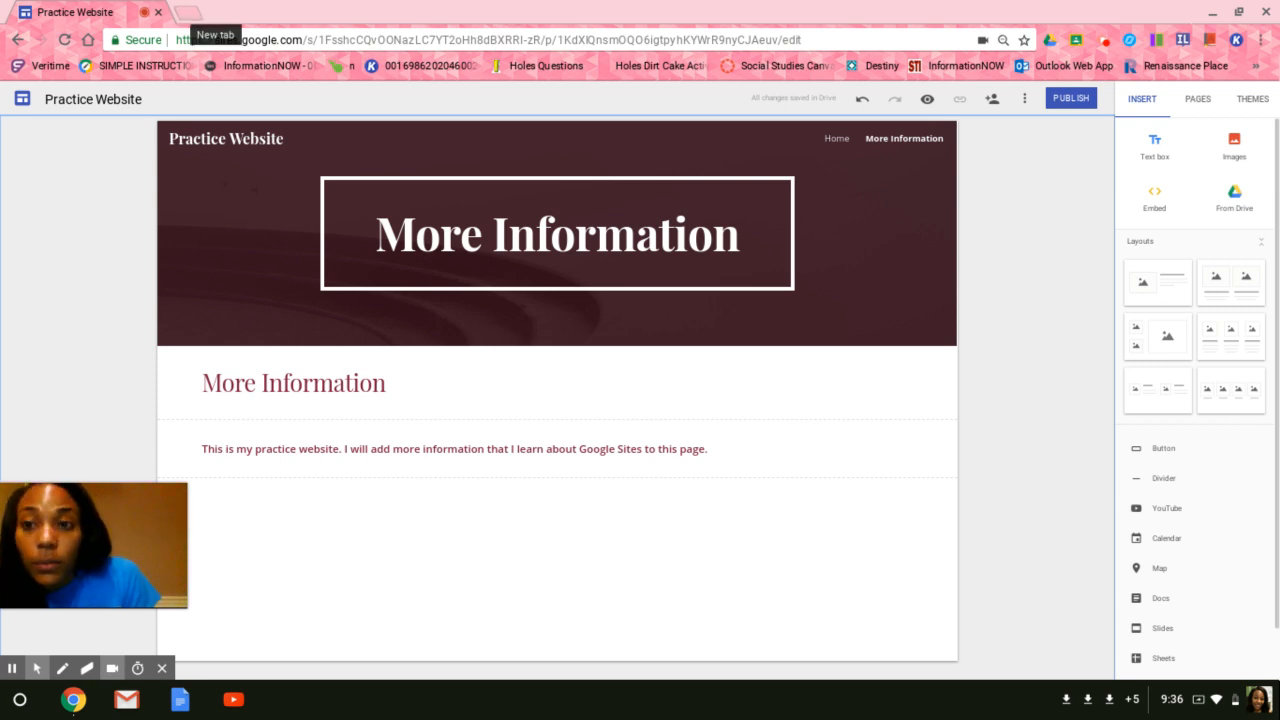
left_click(182, 14)
type("w")
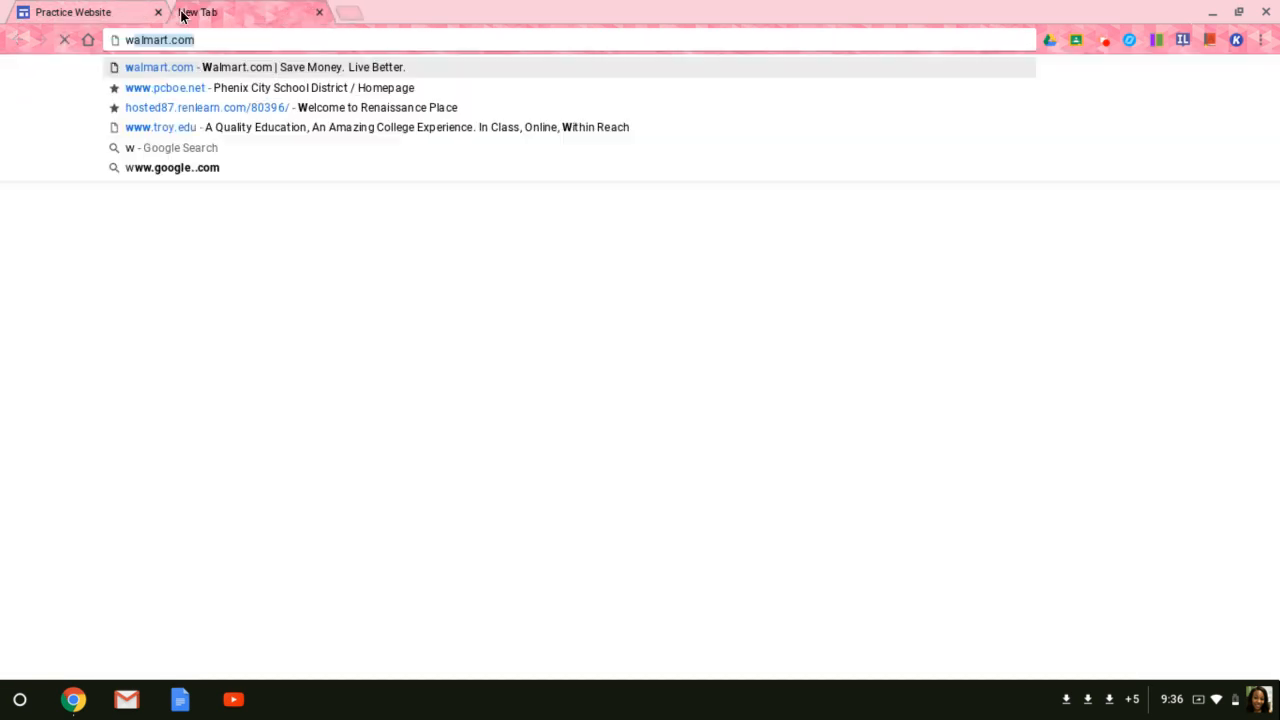
type("ww.youtube.")
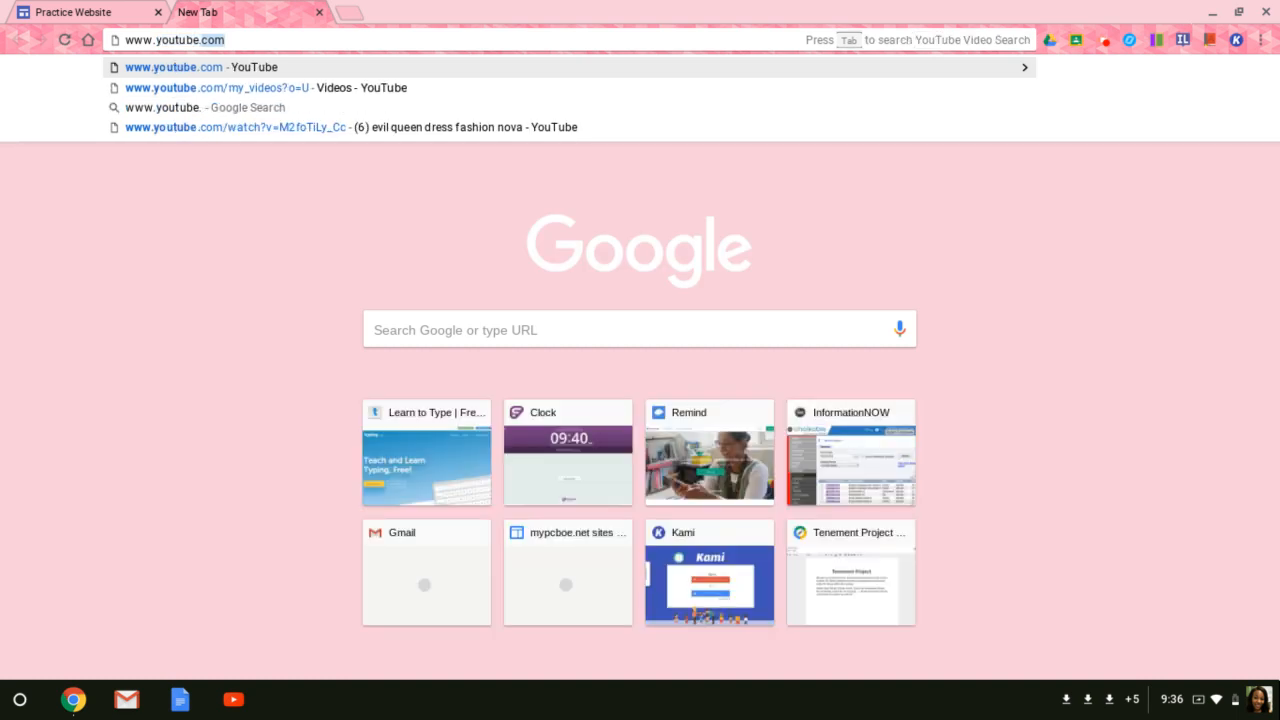
type("com")
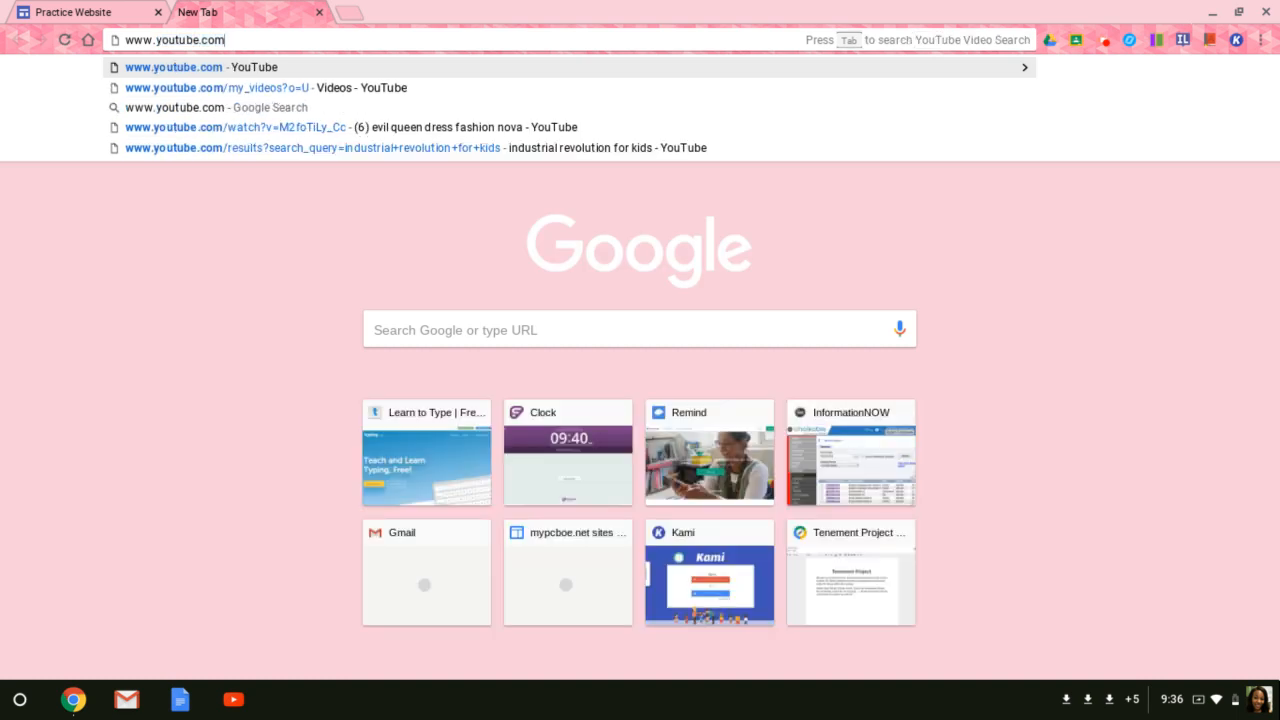
key("Return")
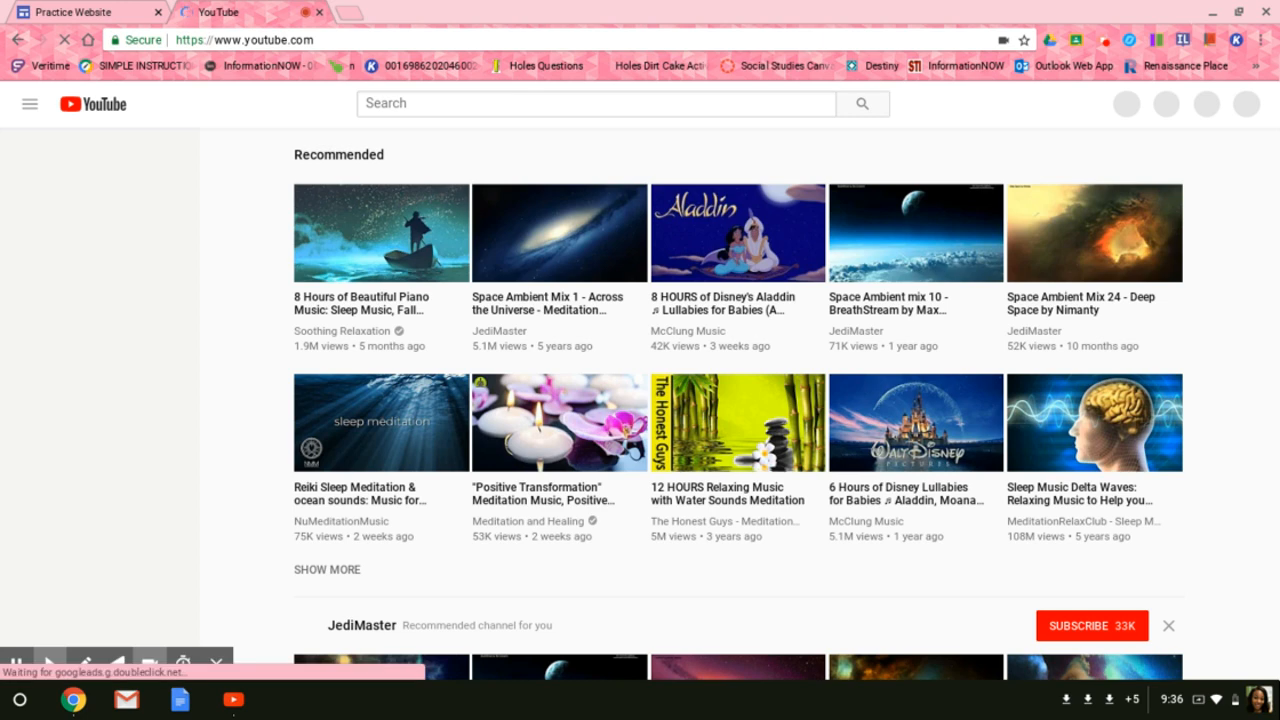
Search YouTube for "abc phonics" and open the Phonics Song 2 video.
left_click(426, 103)
type("abc phonics")
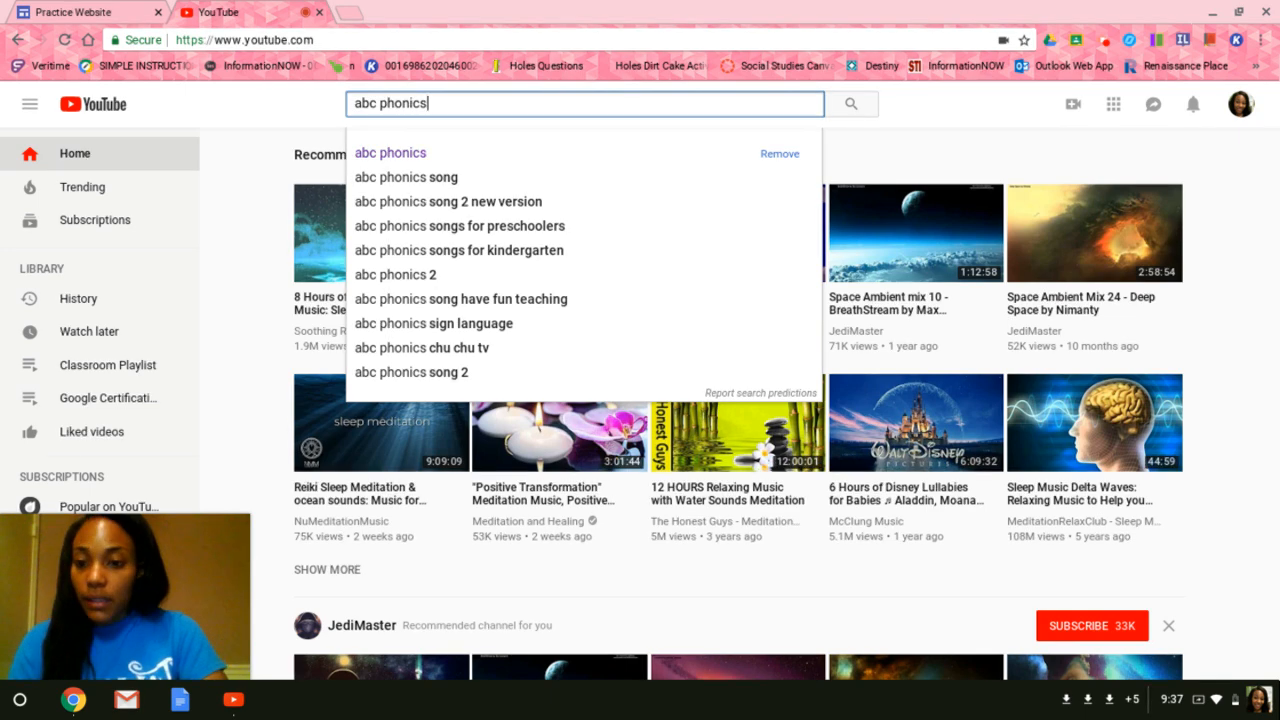
key("Return")
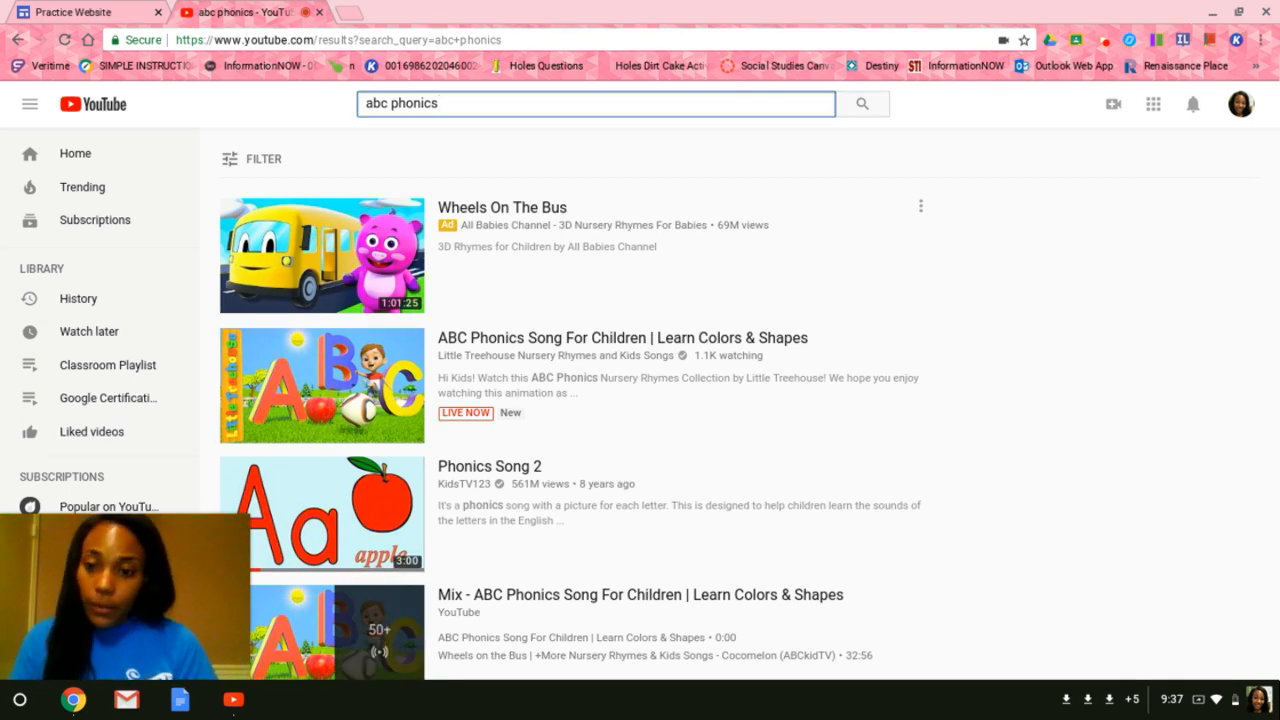
left_click(487, 472)
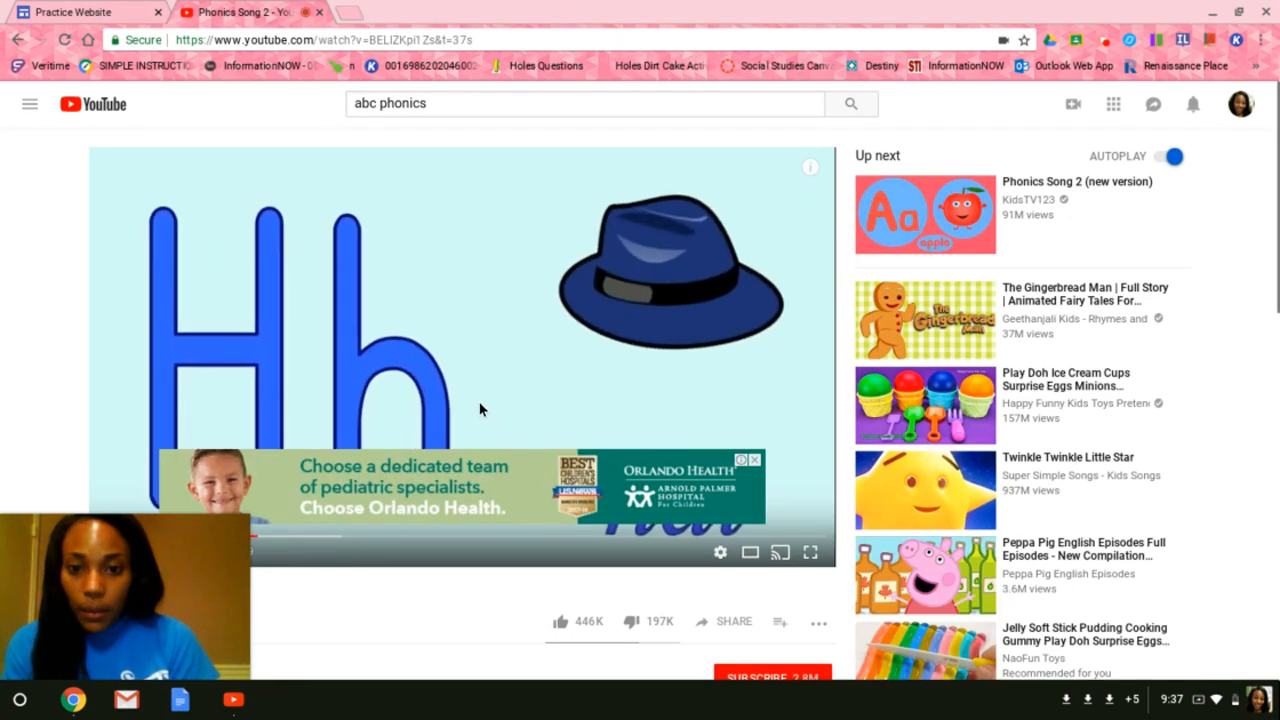
Copy the Phonics Song 2 share link and return to the Practice Website editor tab.
left_click(480, 409)
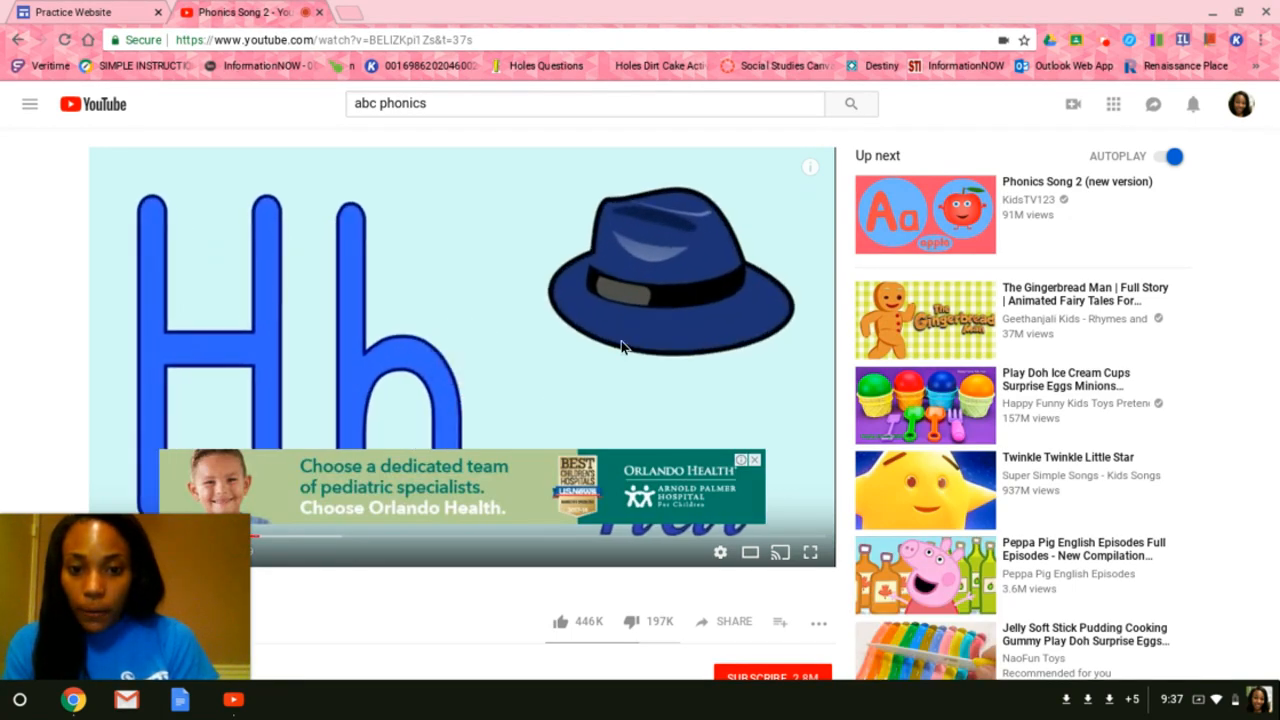
scroll(620, 346, "down", 3)
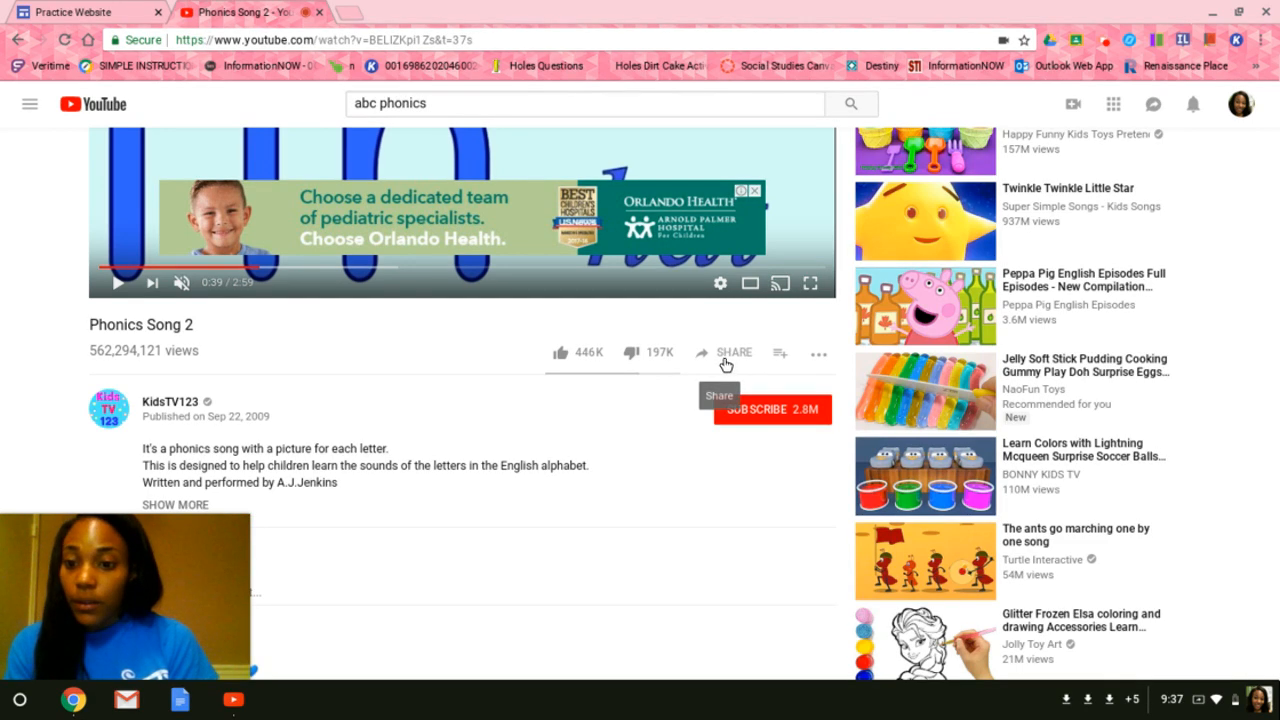
left_click(725, 363)
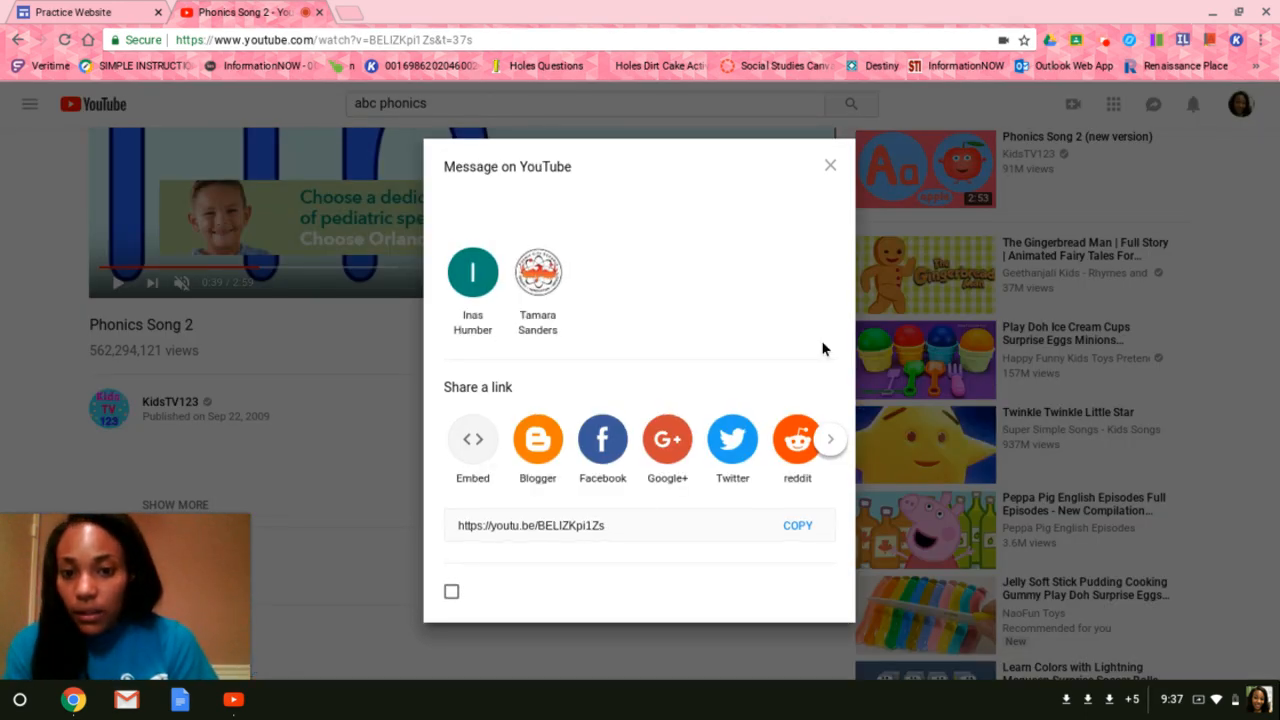
left_click(529, 519)
key("ctrl+c")
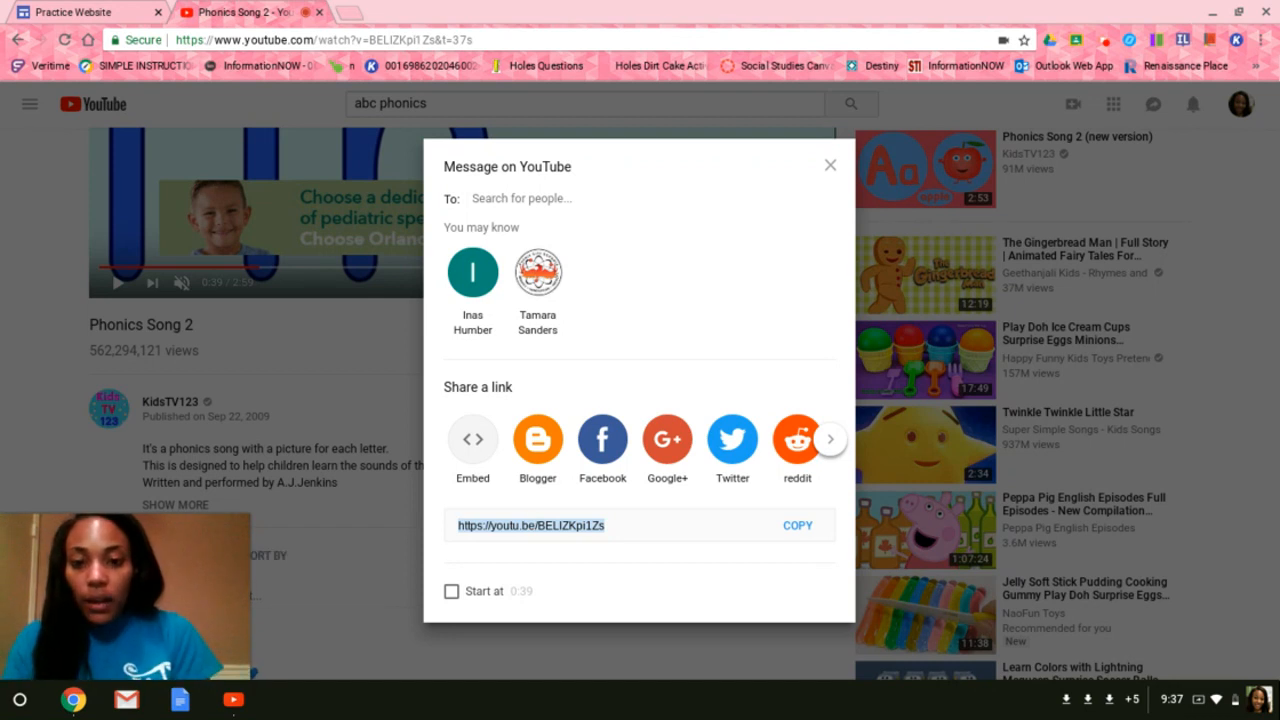
left_click(96, 10)
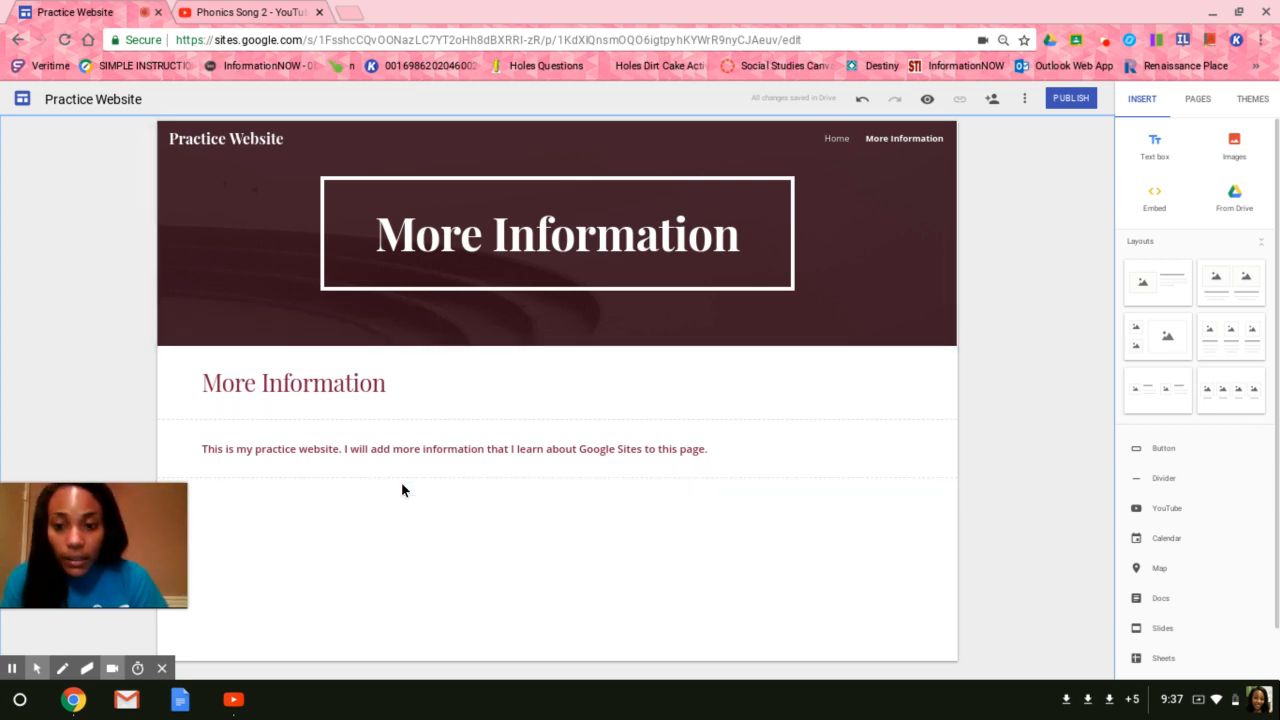
Embed the copied YouTube link by URL below the paragraph on the More Information page.
left_click(1150, 205)
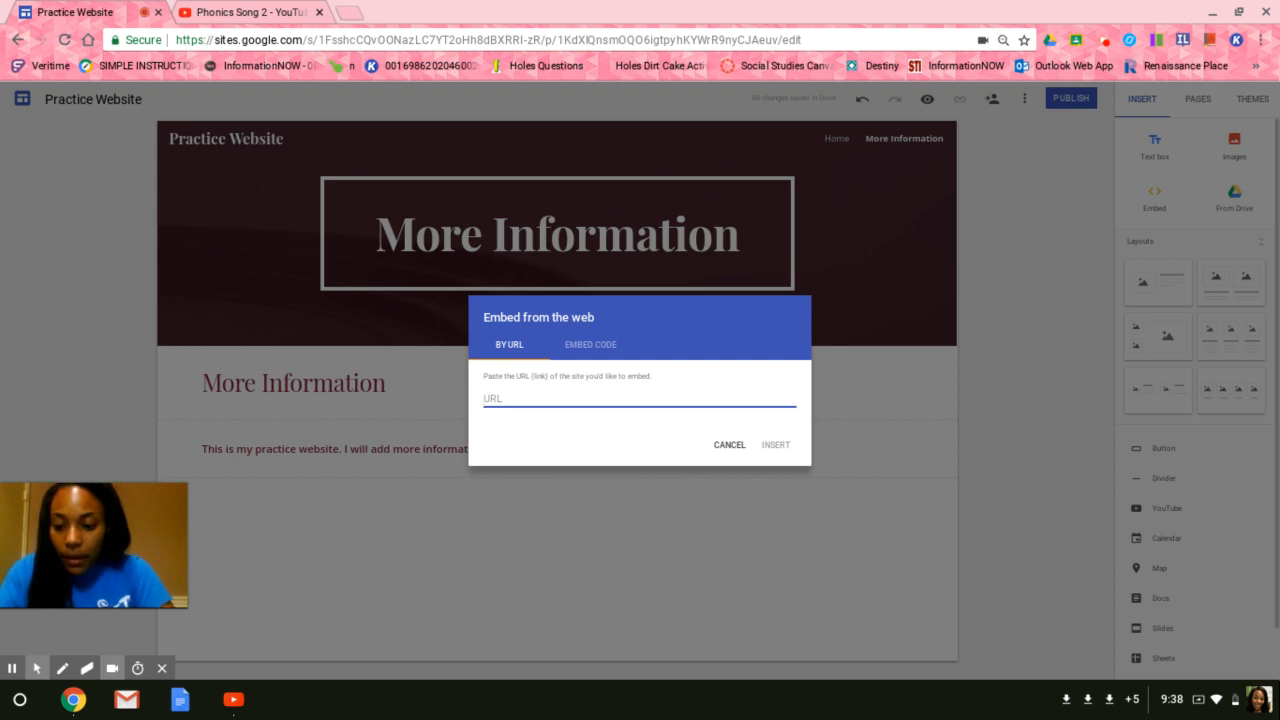
key("ctrl+v")
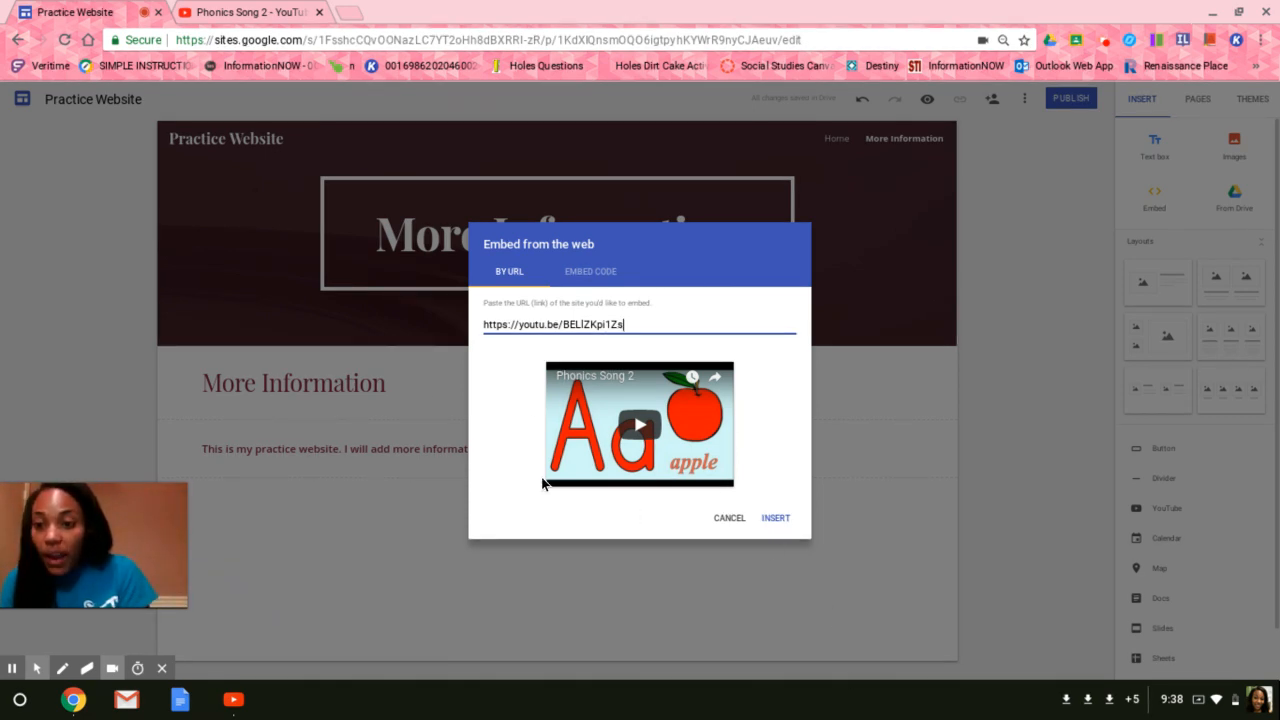
left_click(778, 516)
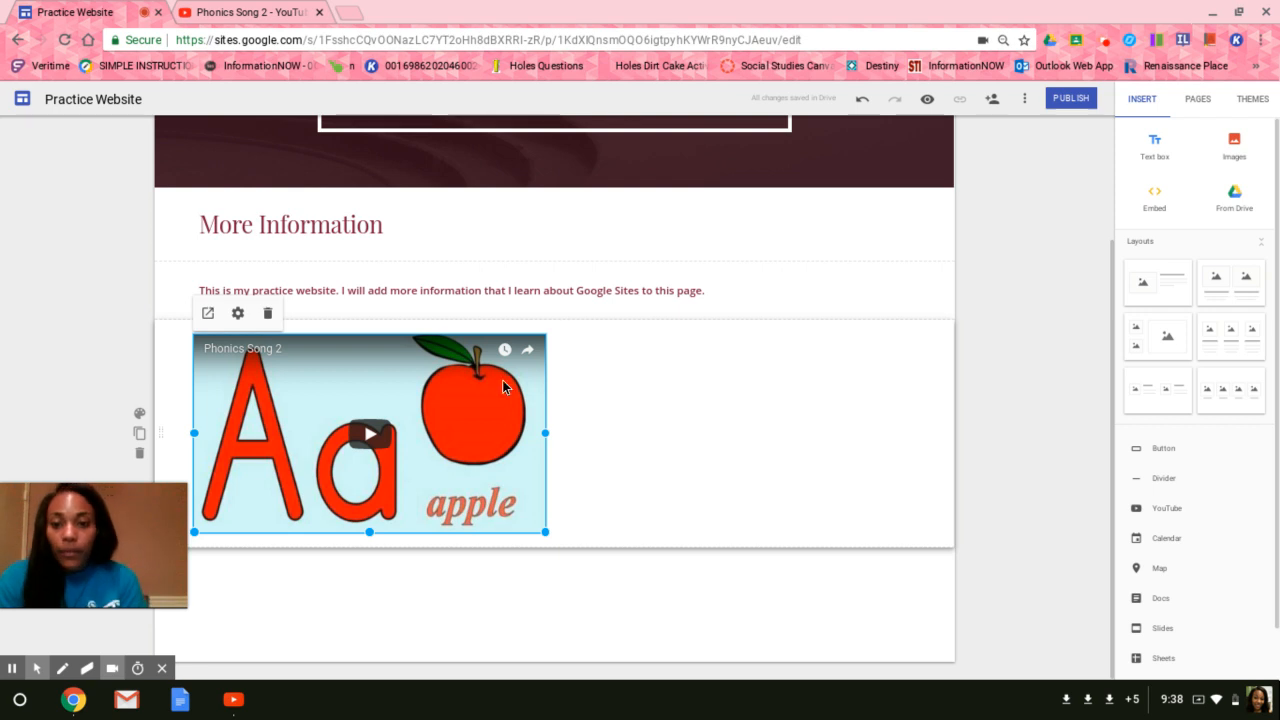
left_click(980, 352)
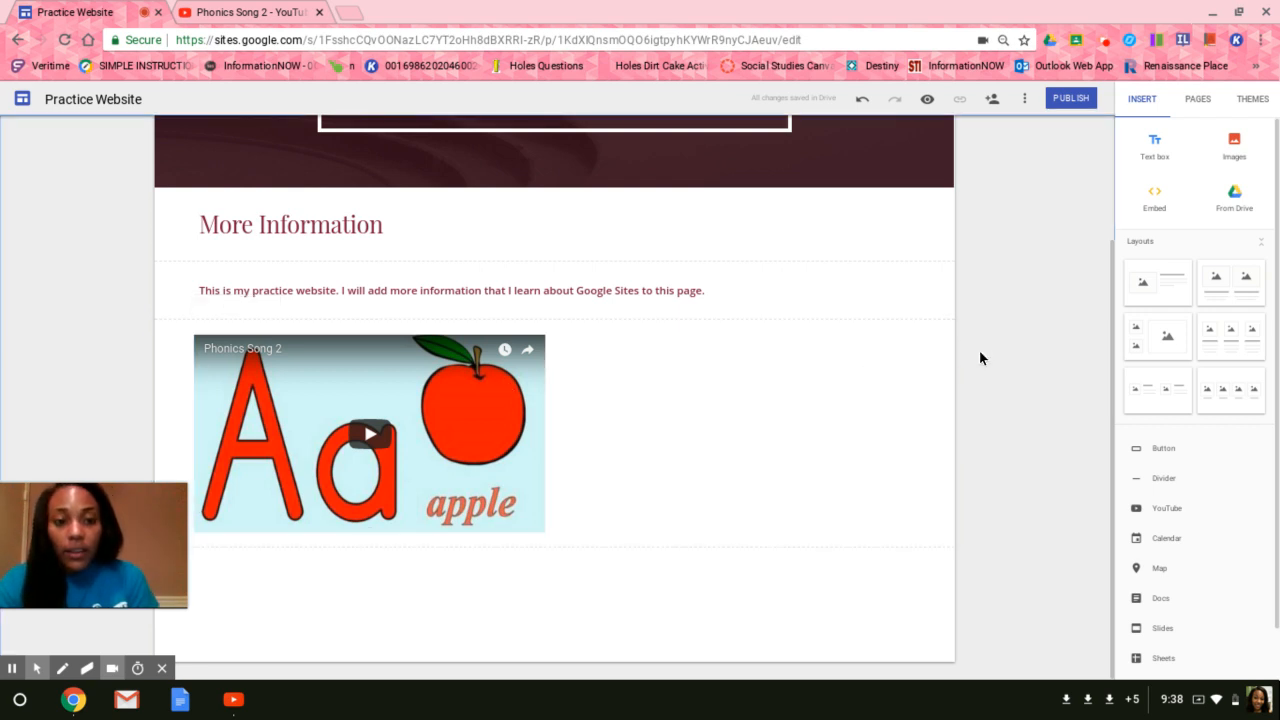
Review the site's sharing settings and close the dialog without inviting anyone.
scroll(980, 352, "up", 1)
scroll(979, 350, "up", 1)
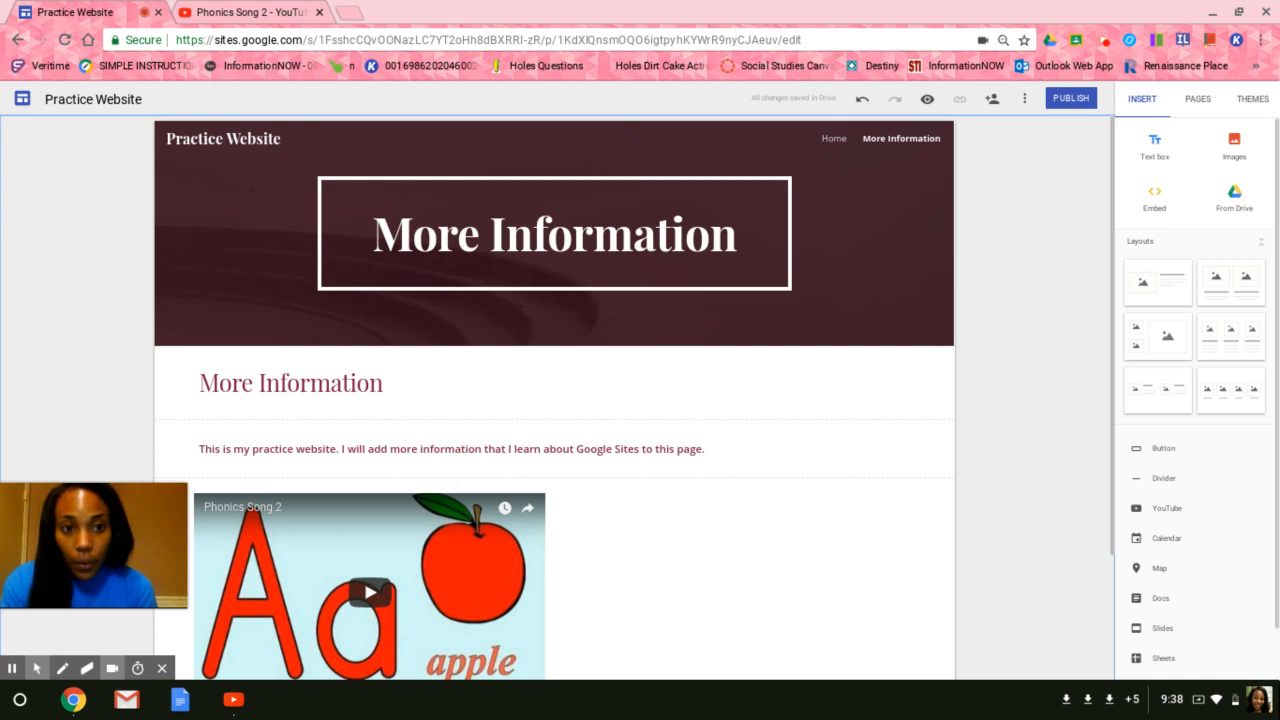
left_click(990, 103)
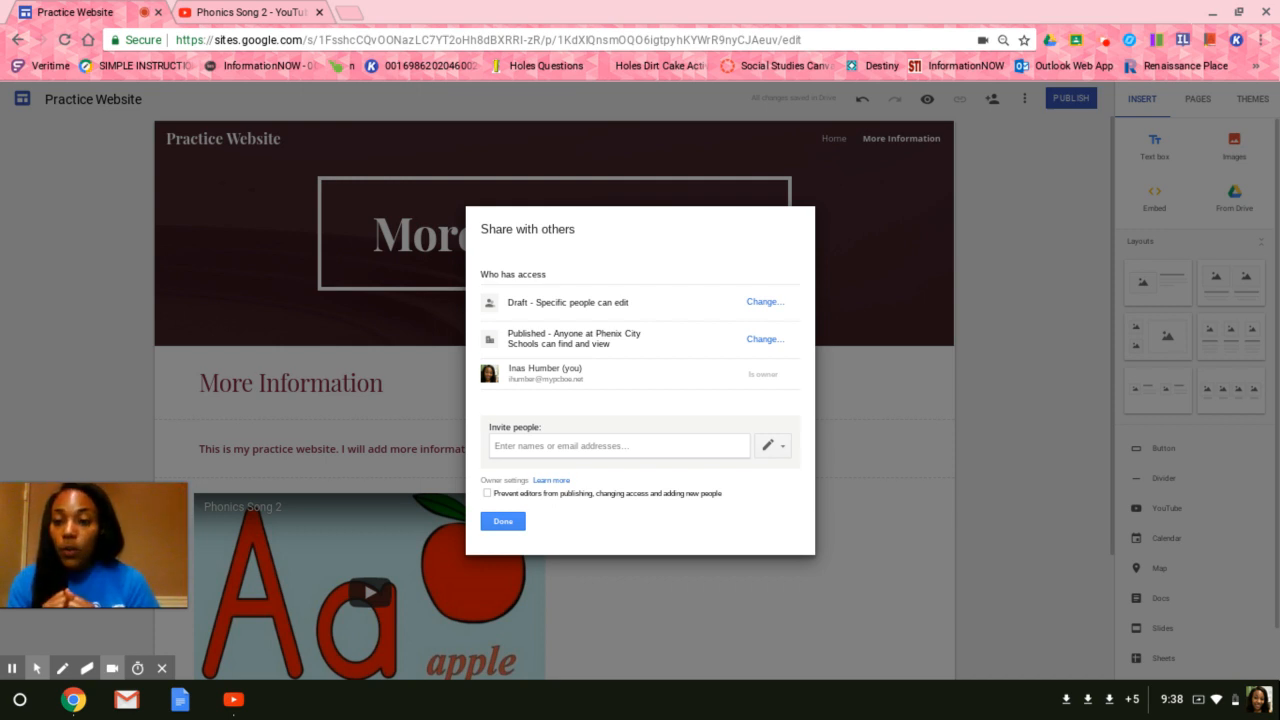
left_click(580, 447)
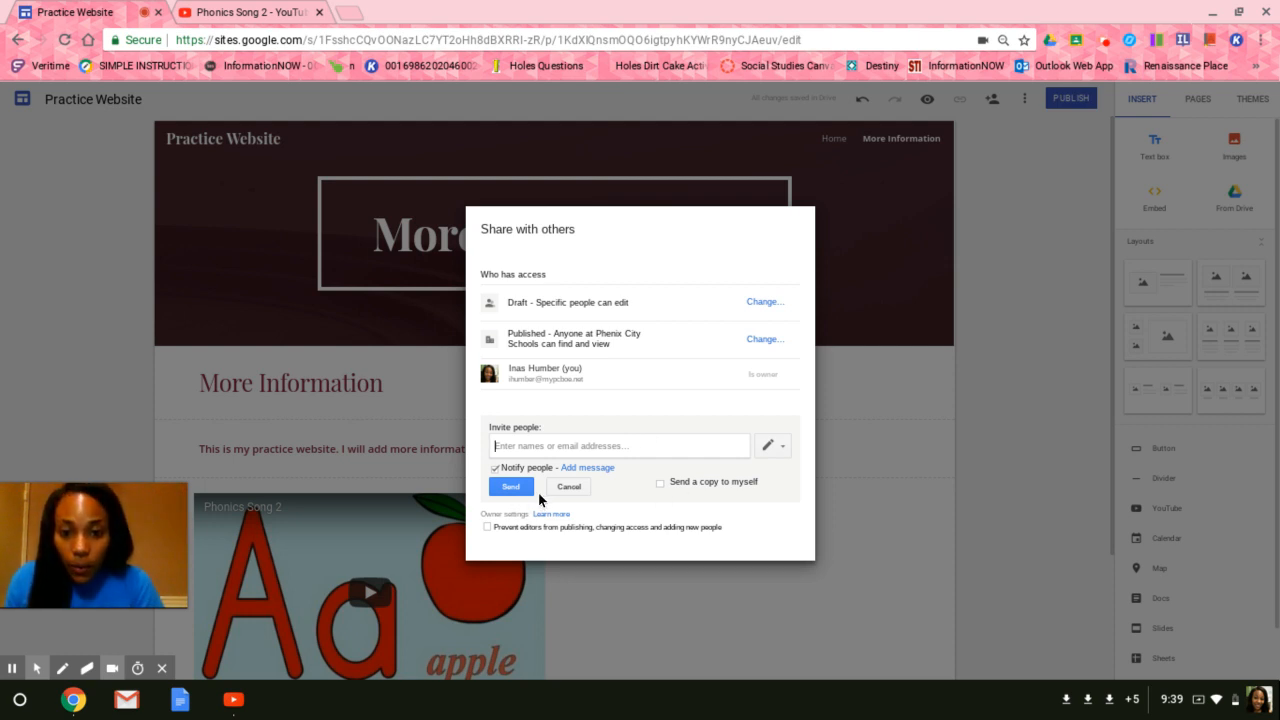
left_click(566, 487)
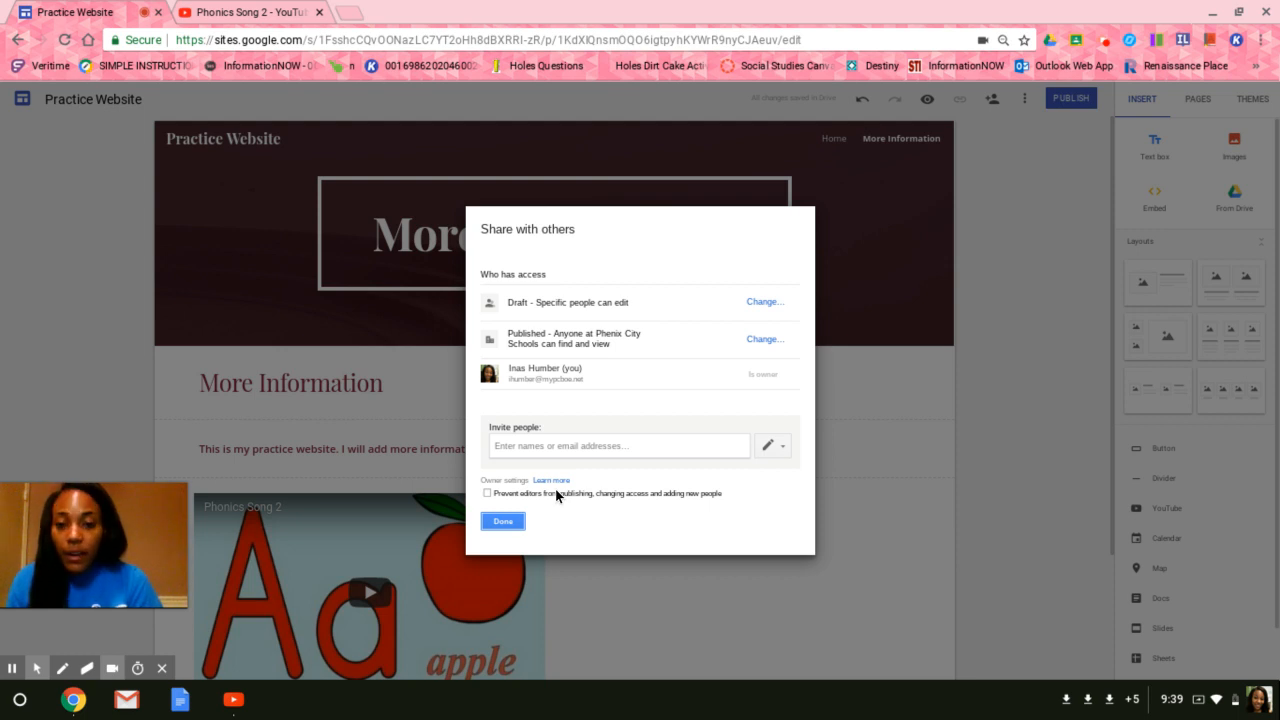
left_click(502, 521)
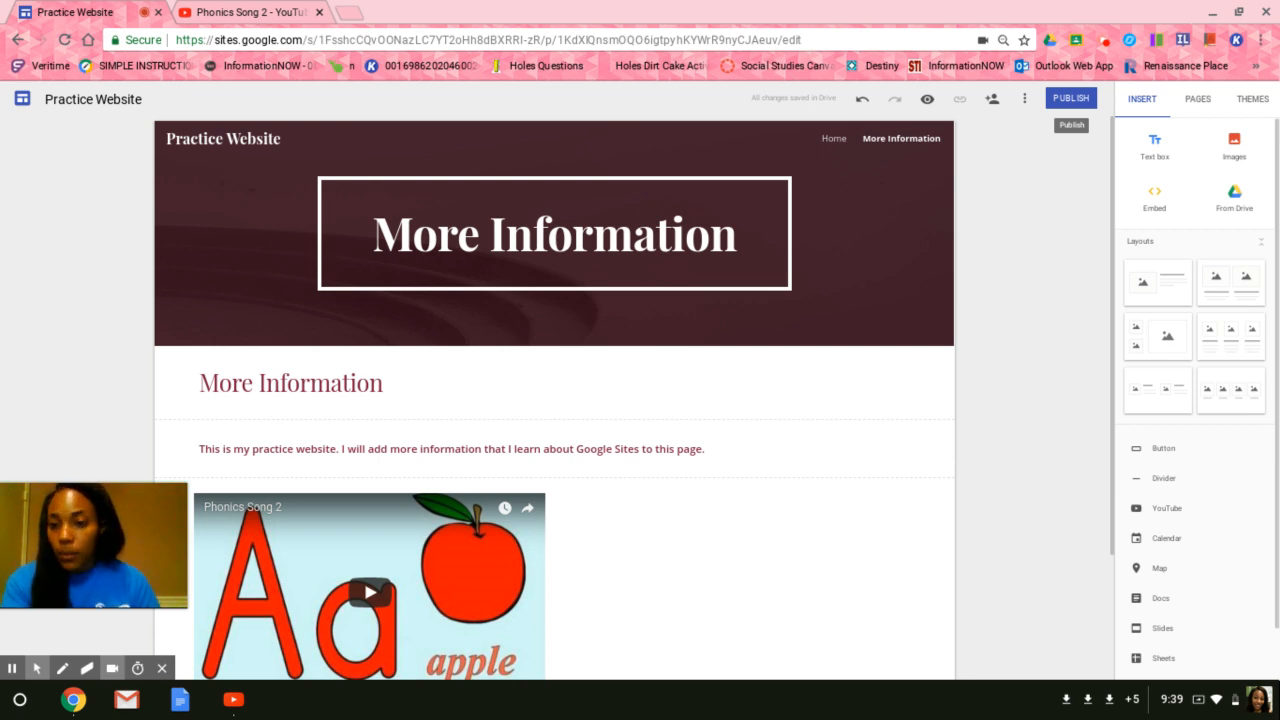
Publish the site with the web address practicewebsite.
left_click(1065, 99)
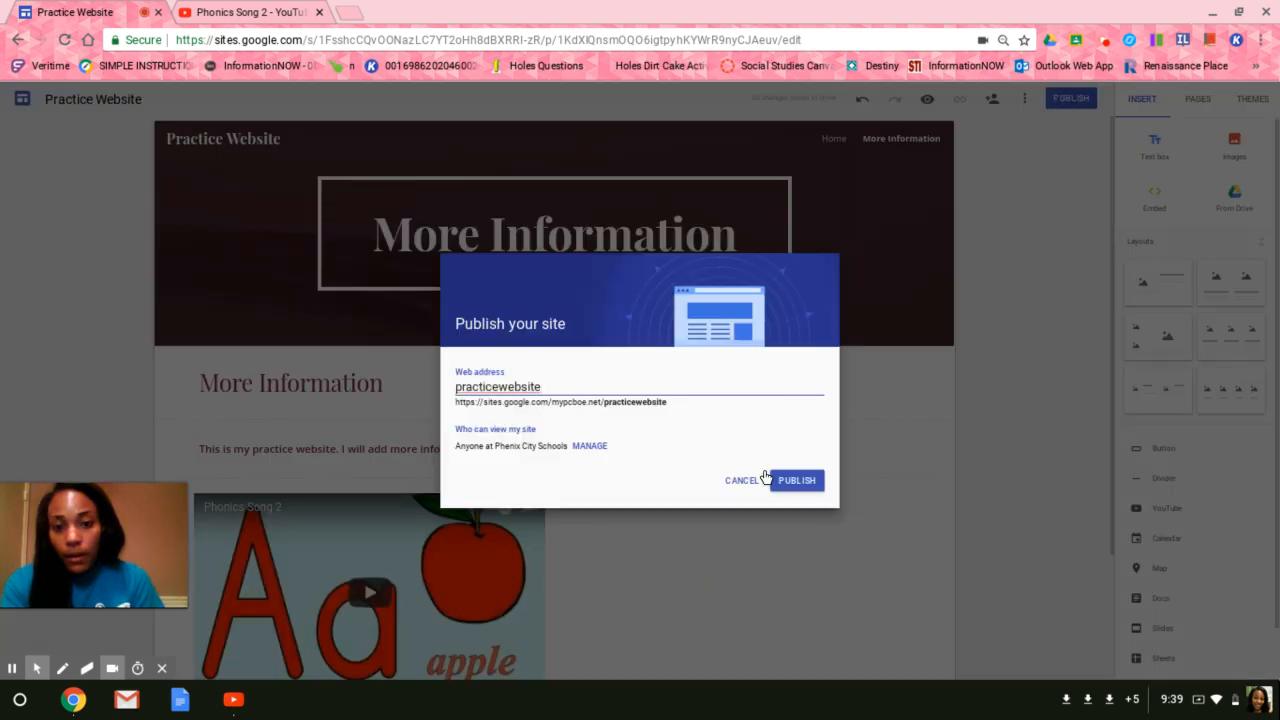
left_click(788, 484)
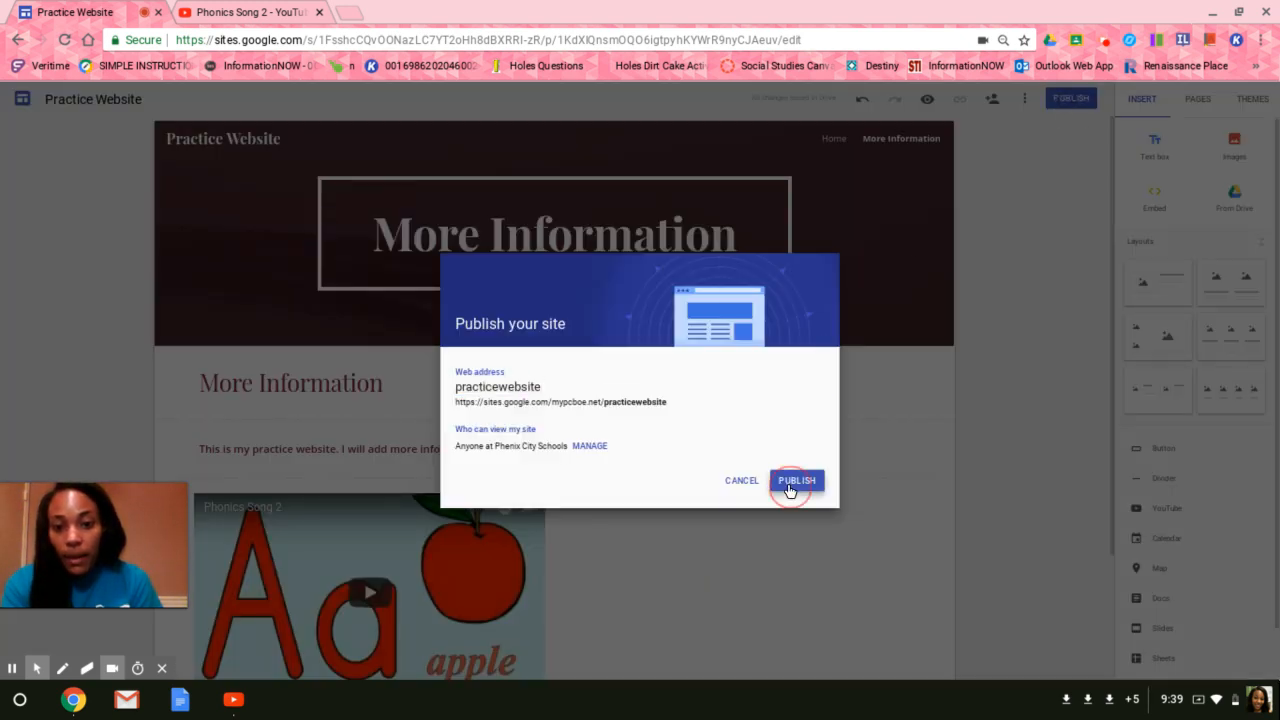